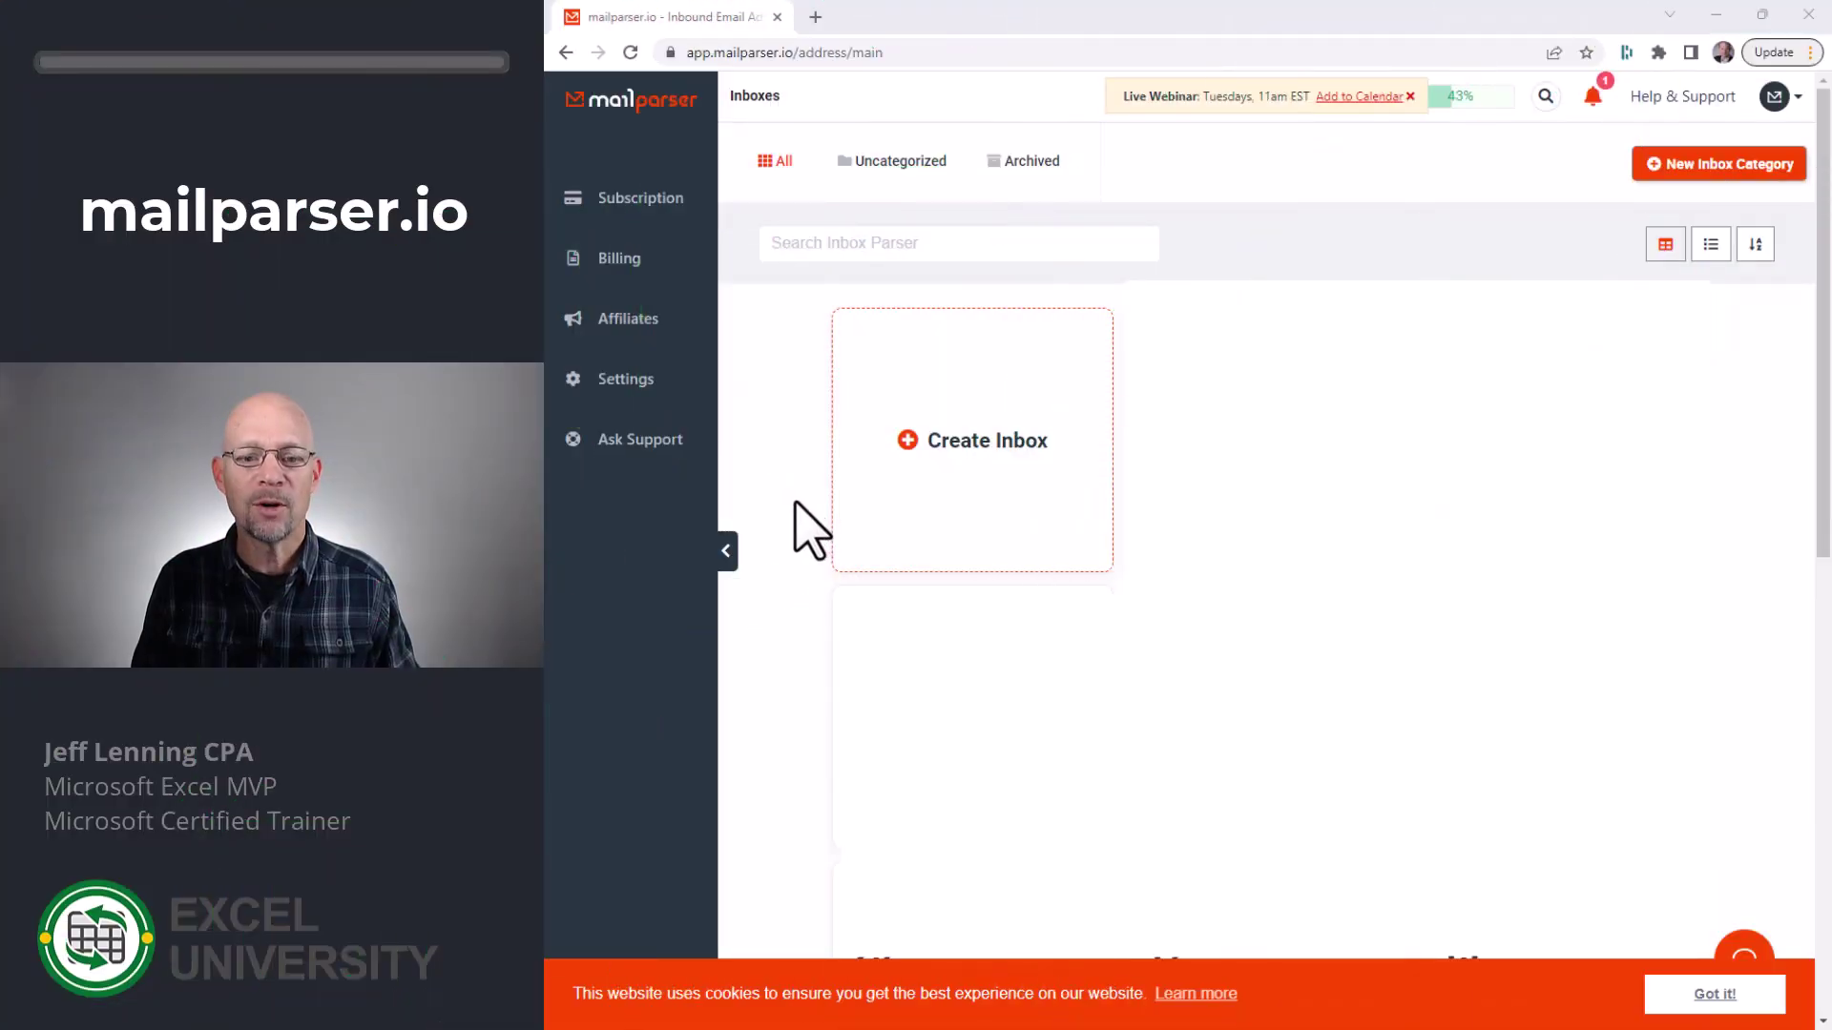
# Create the 'Ecommerce Sales' inbox with notes 'Ecommerce system transactions send to zapier for Quickbooks'
pyautogui.click(962, 480)
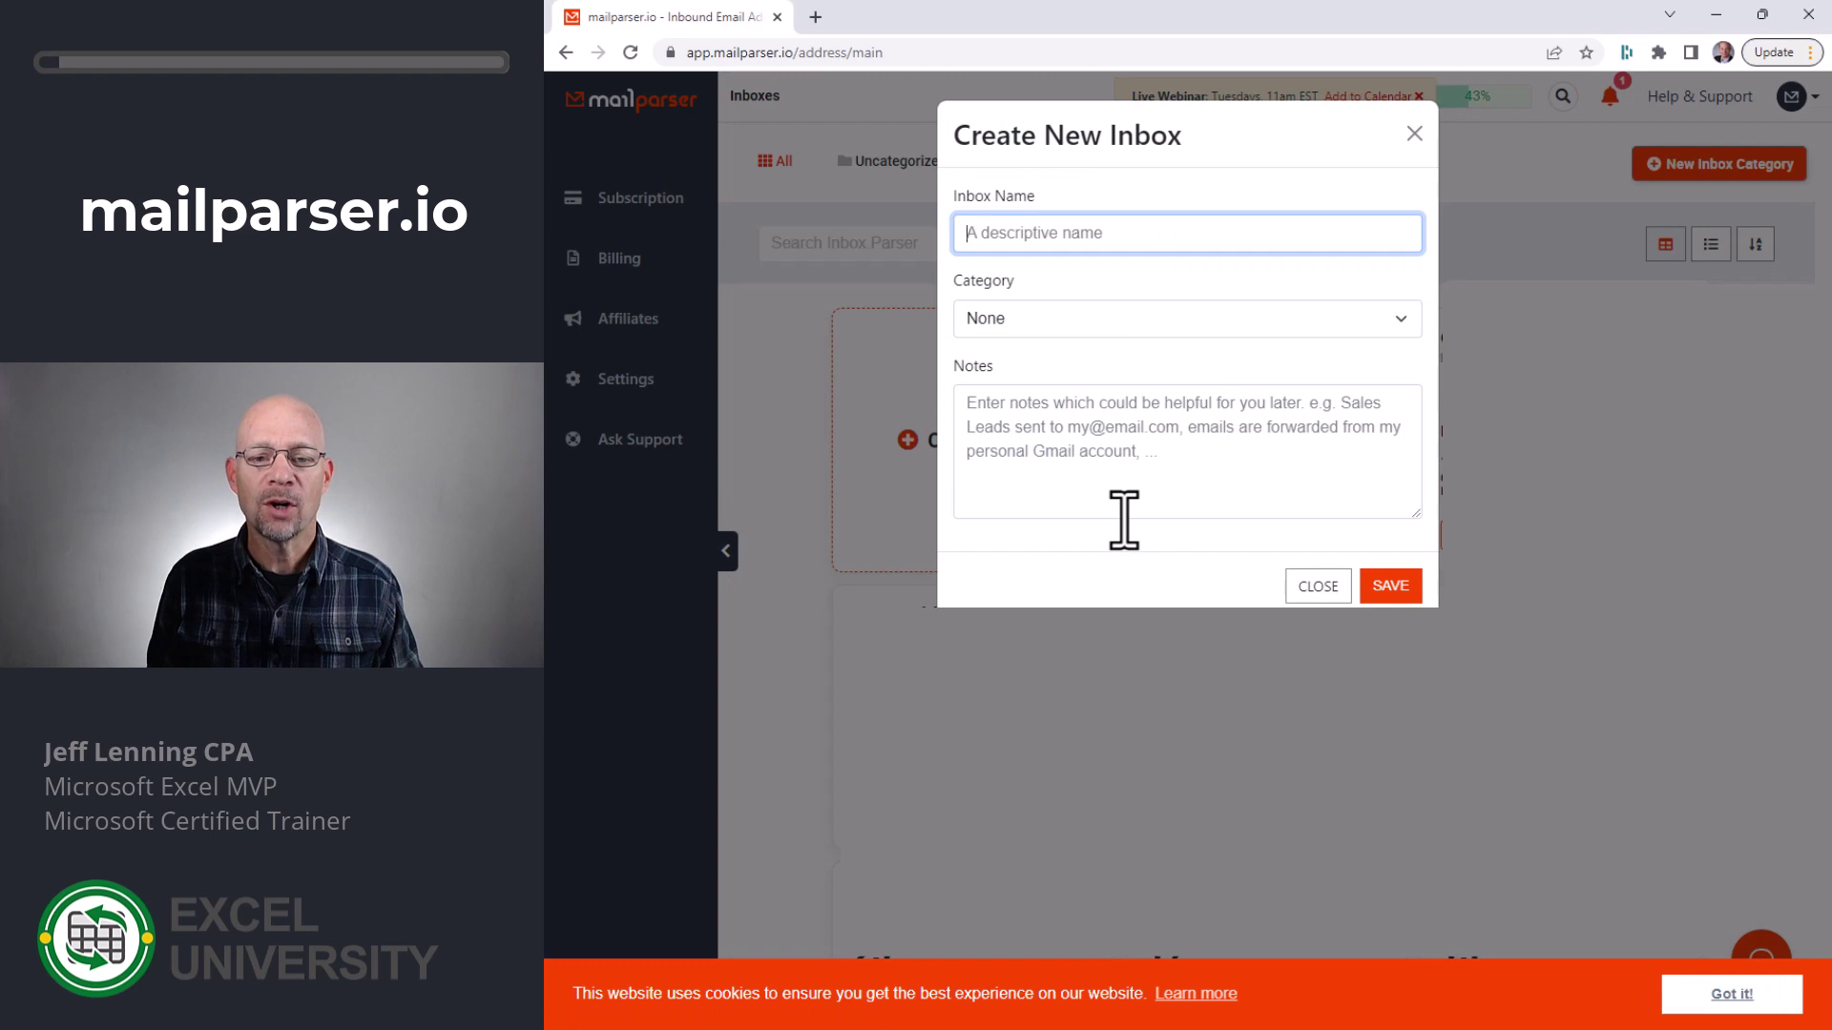
pyautogui.write('Ecommerc')
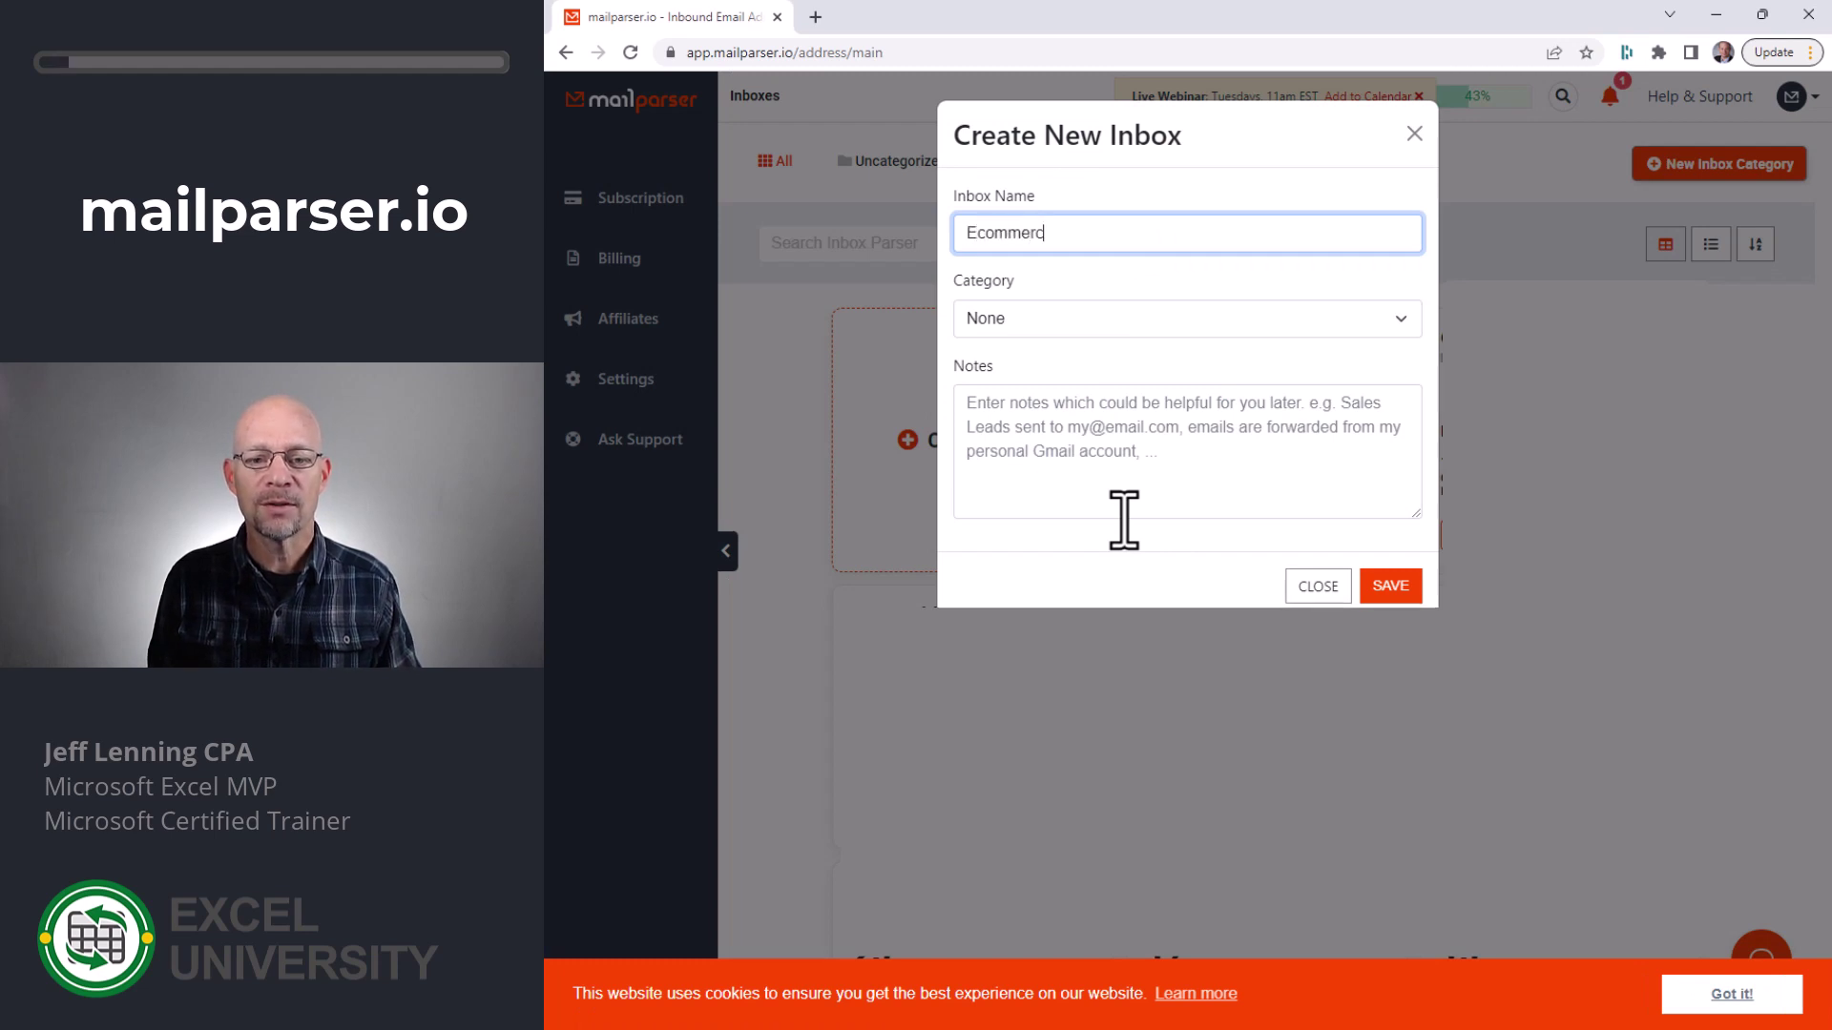
pyautogui.write('e Sales')
pyautogui.click(1192, 458)
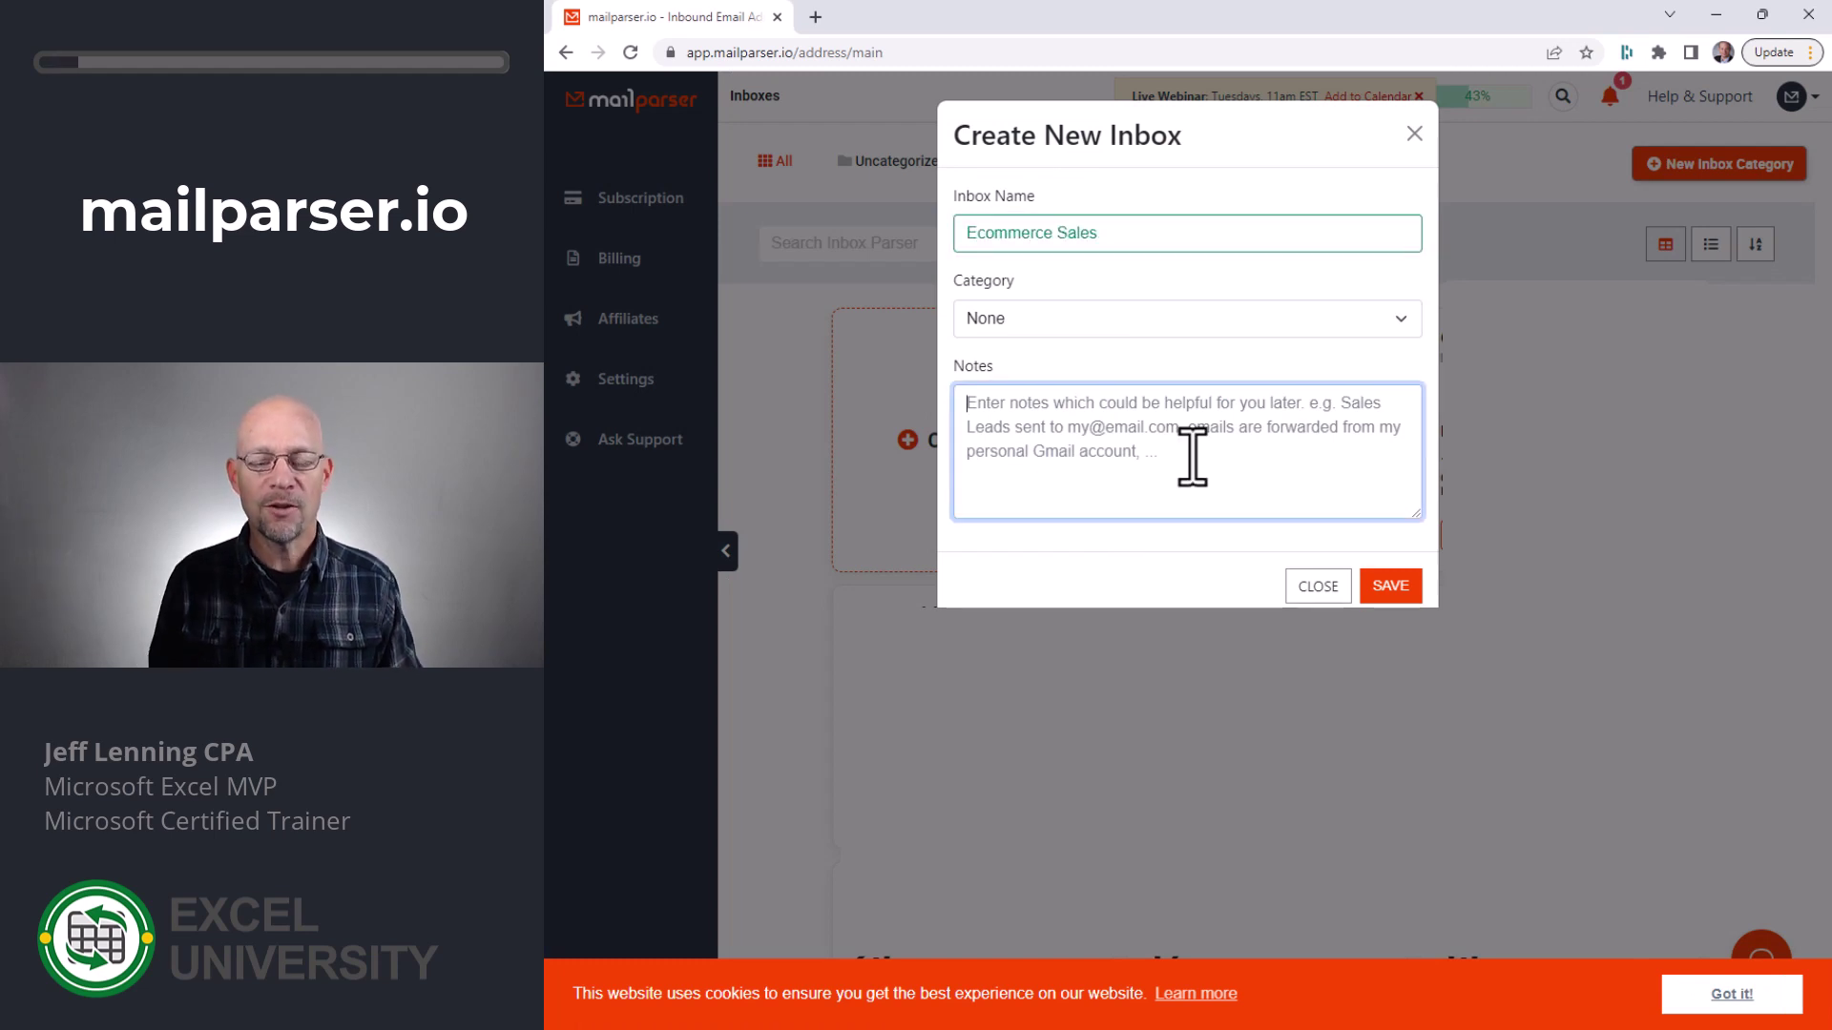
pyautogui.write('Ecomm')
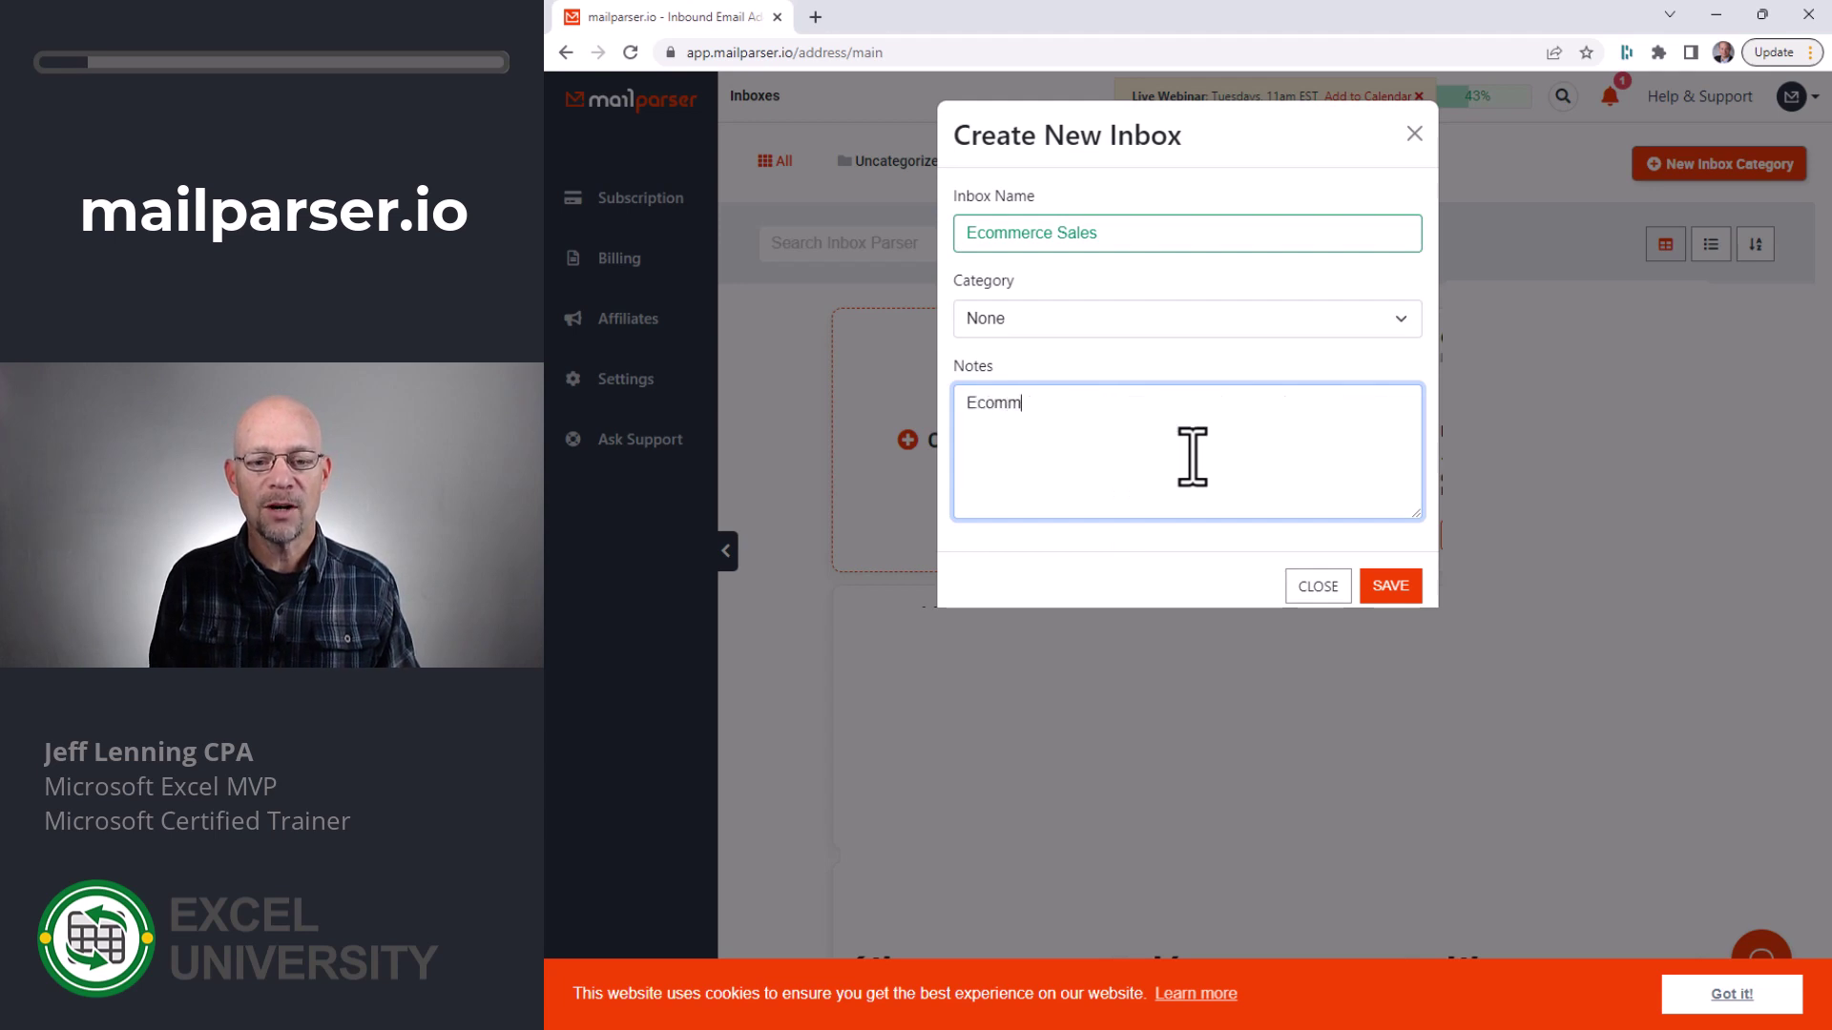
pyautogui.write('erce system trans')
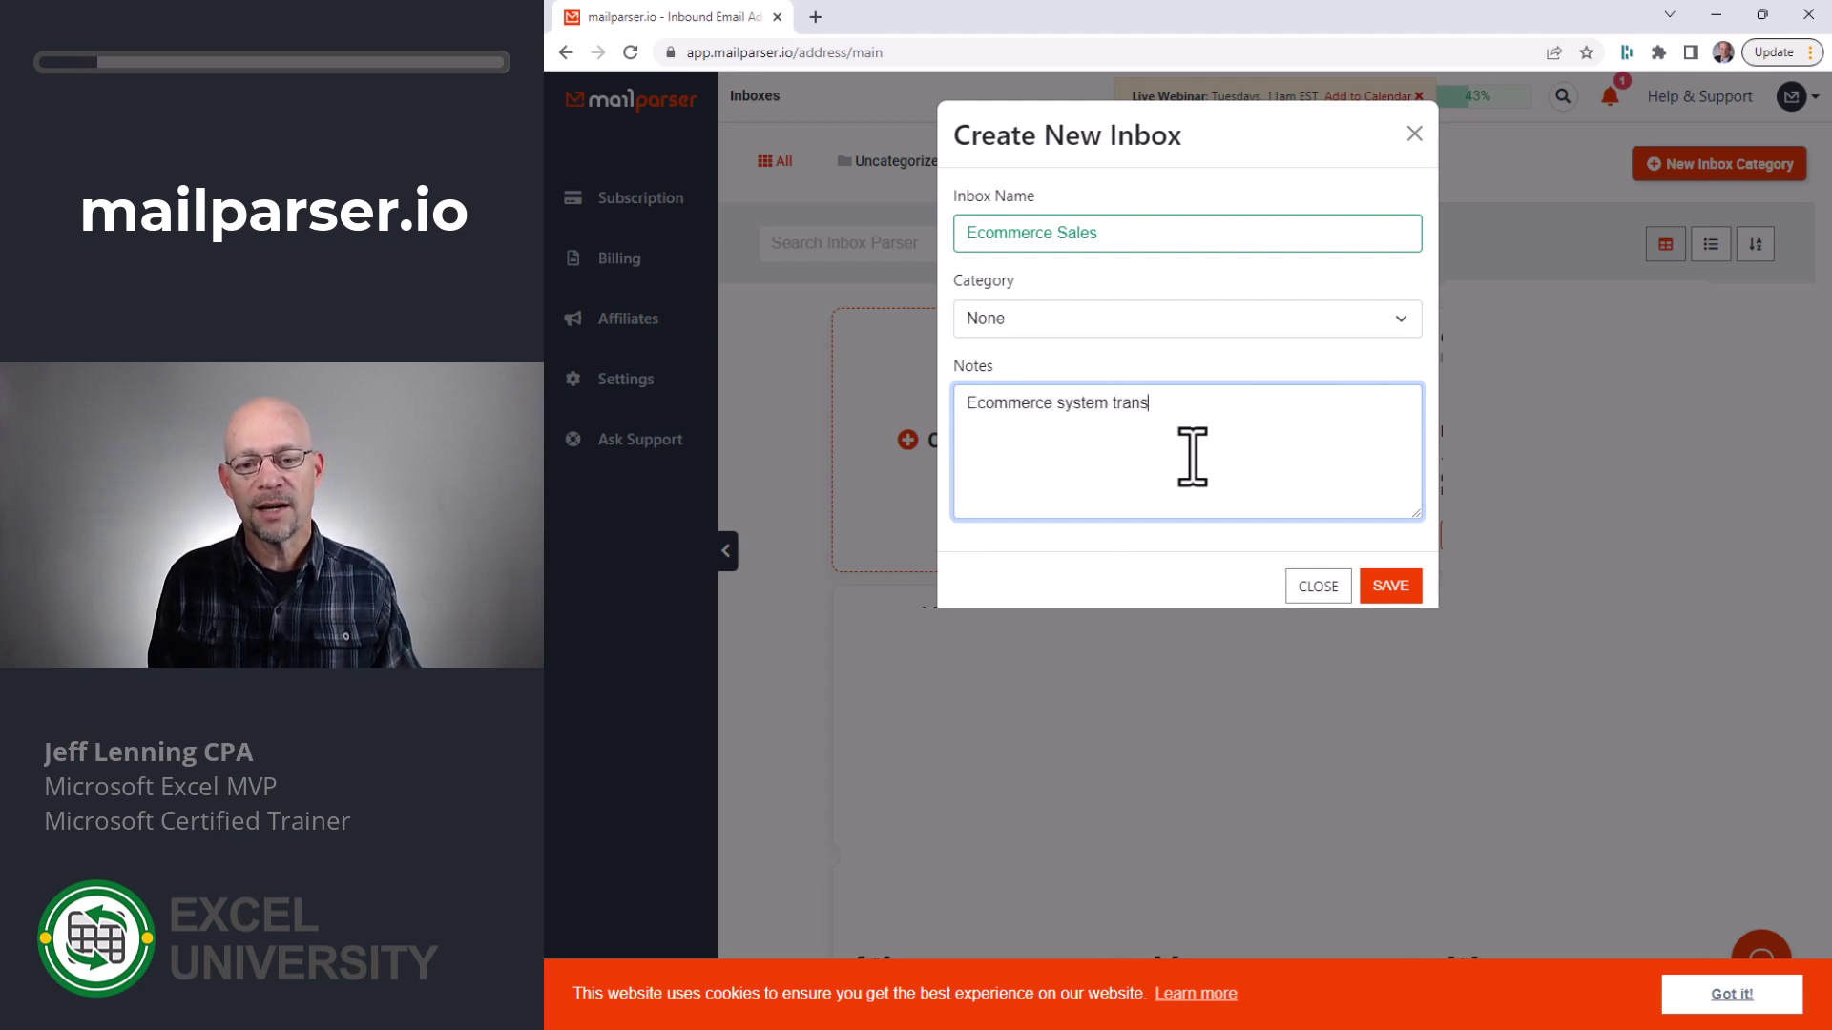
pyautogui.write('actions send to zapier for Quickbooks')
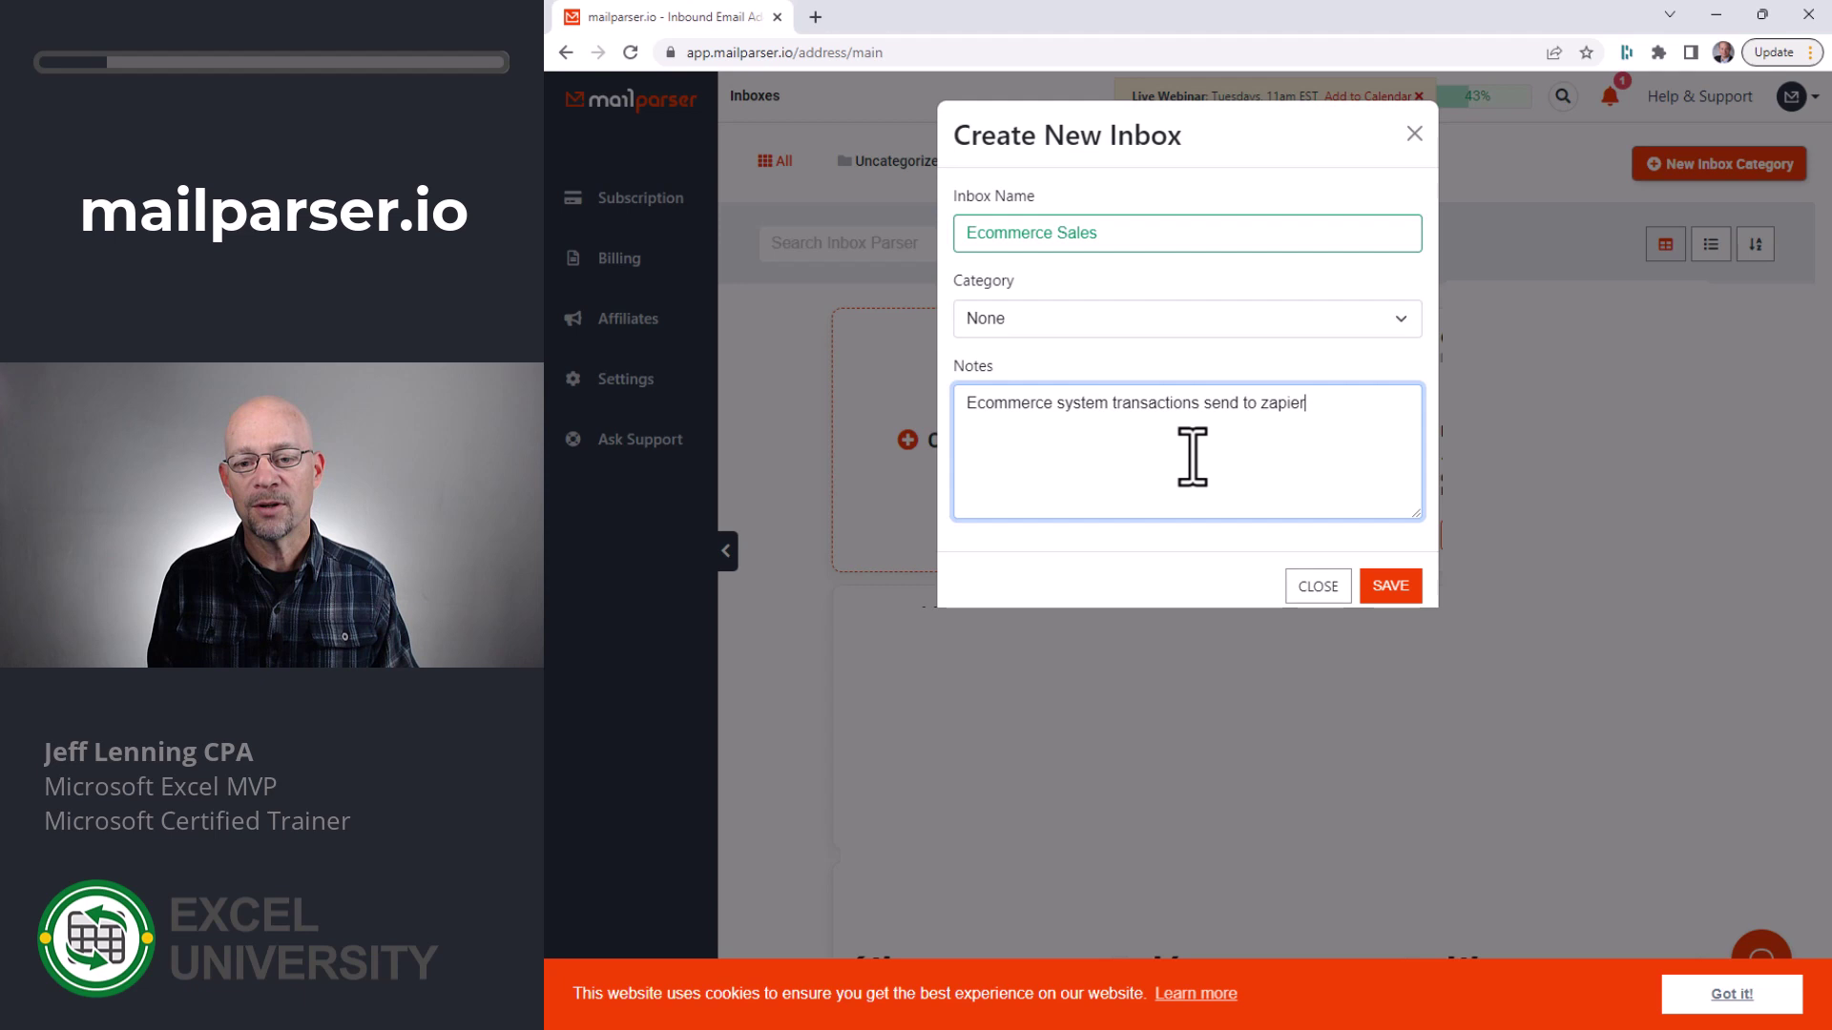
pyautogui.click(1395, 586)
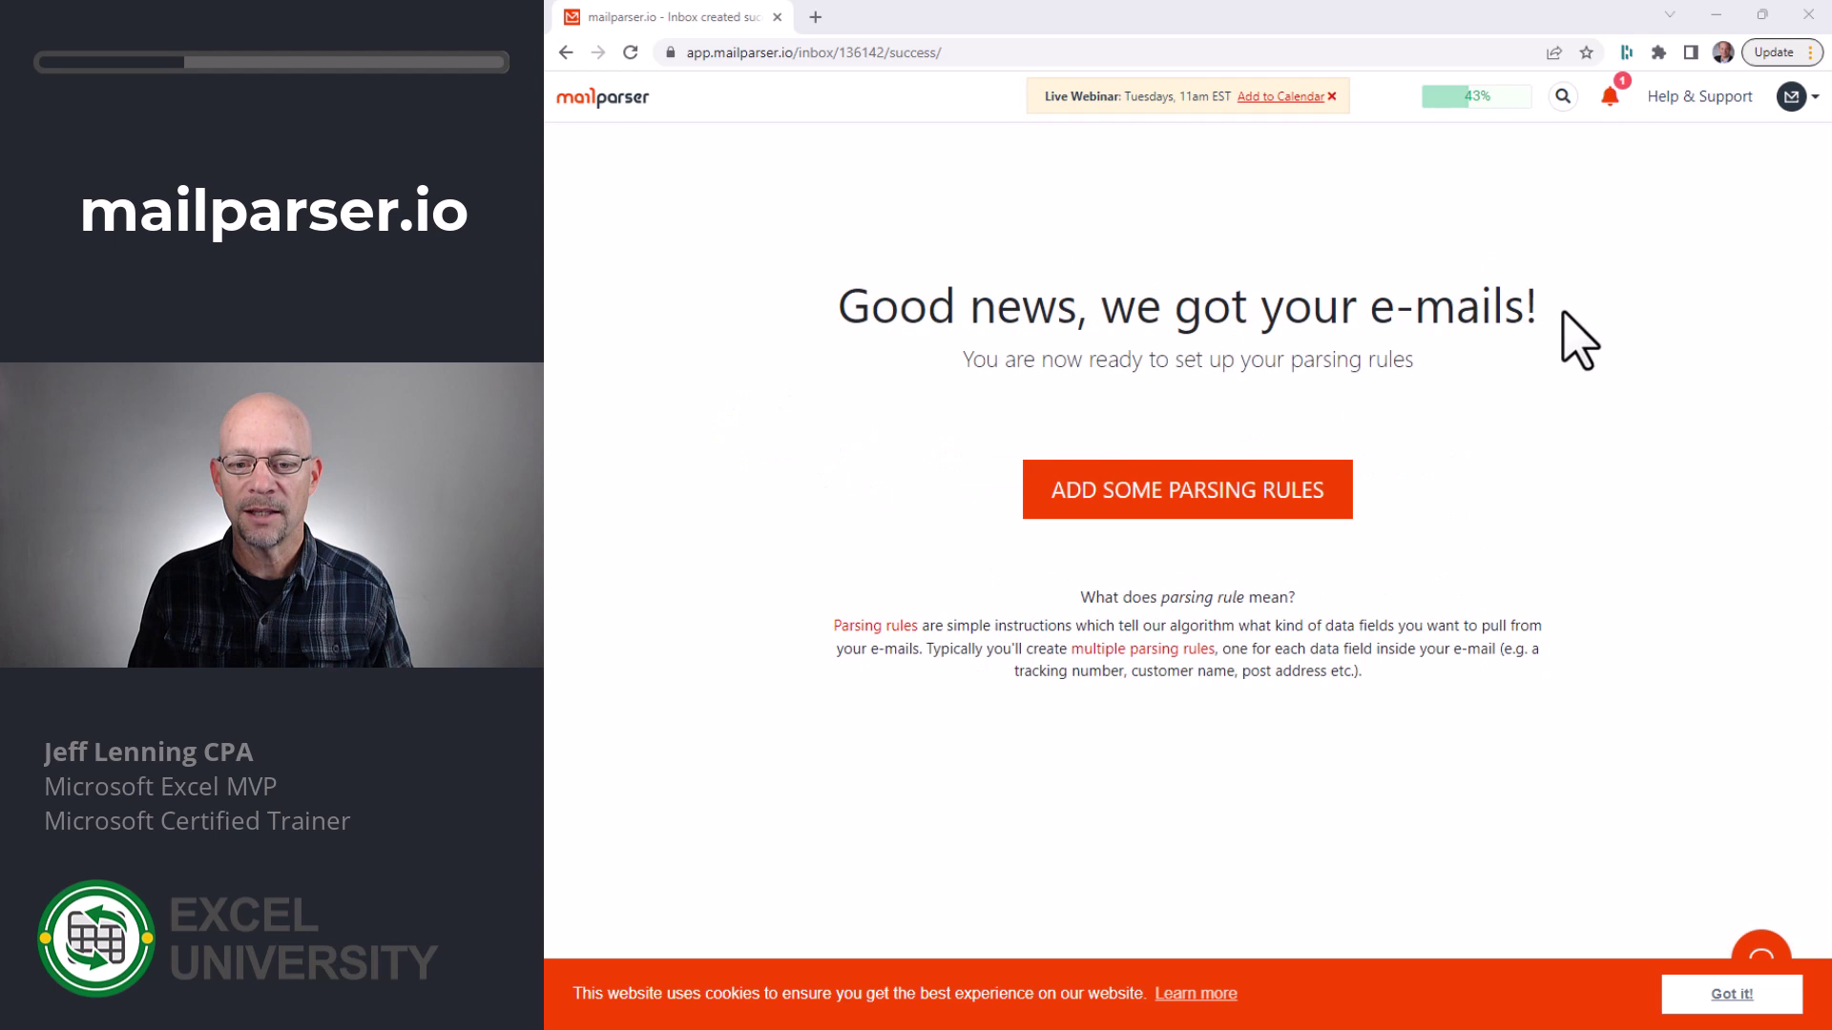
# Begin adding parsing rules and review the Default Template preview extracting order fields and totals
pyautogui.click(1178, 506)
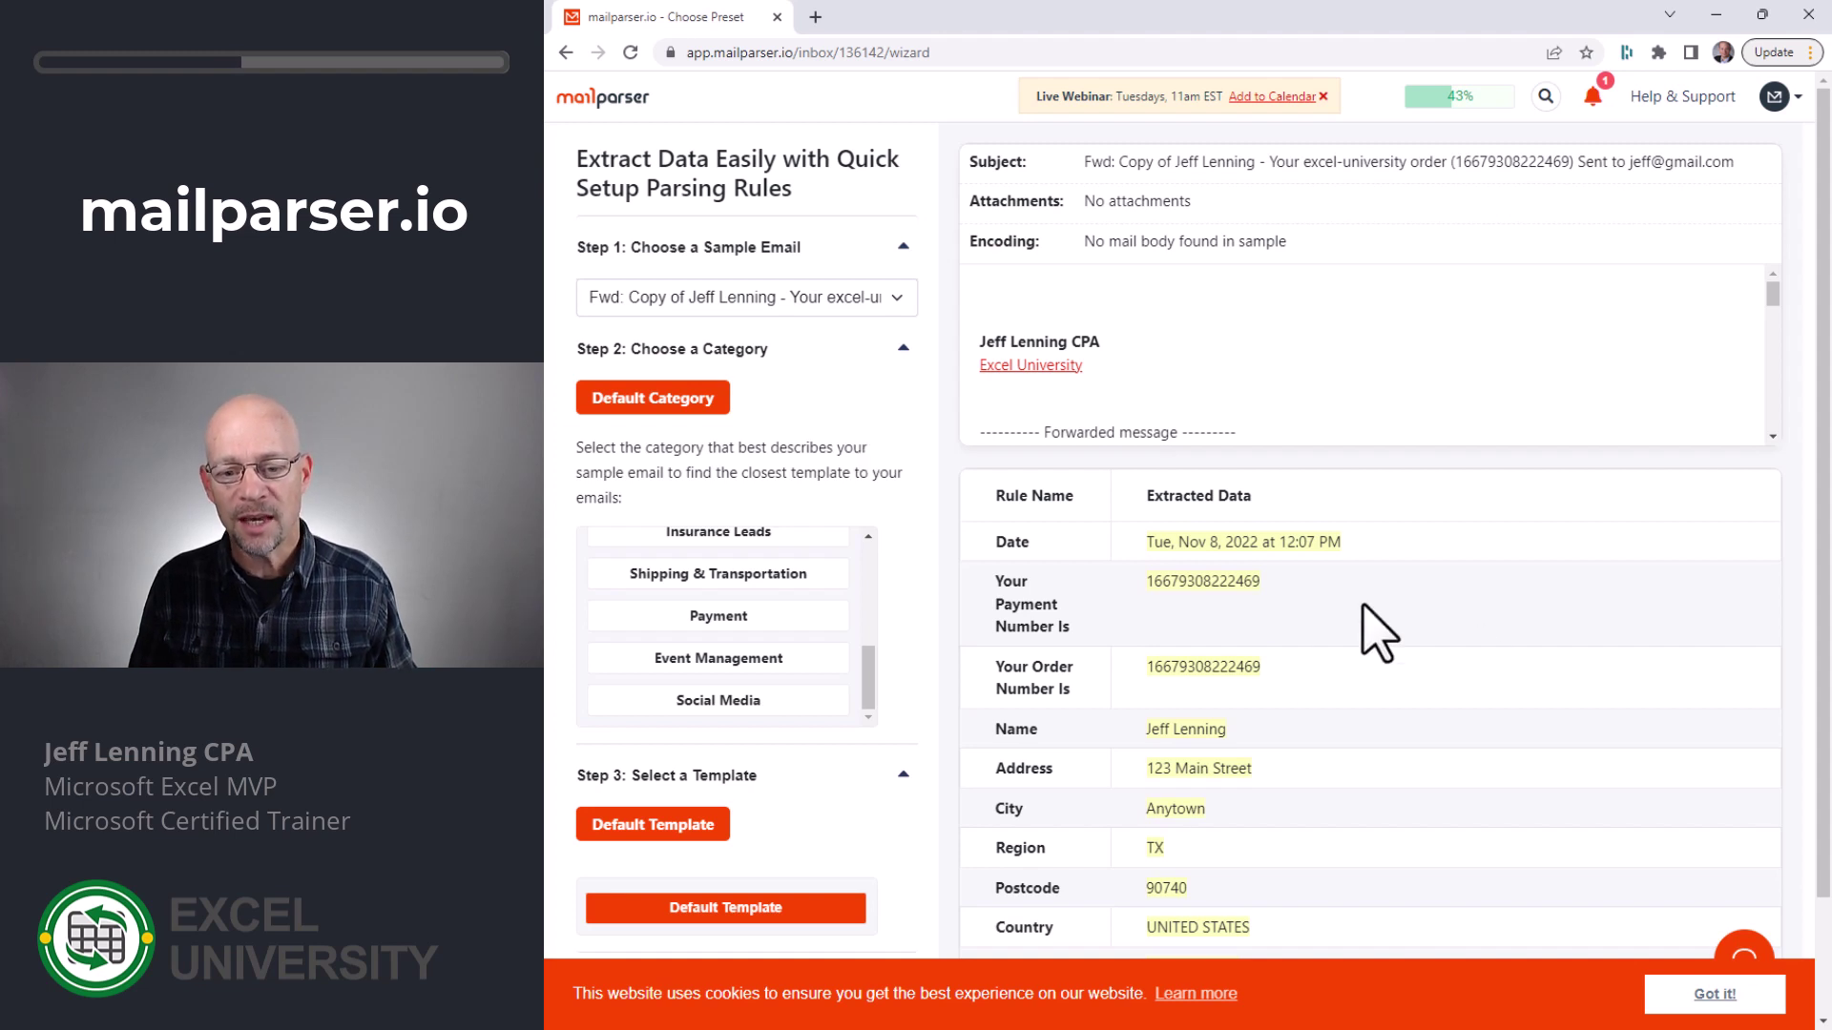
pyautogui.scroll(-2, 1357, 606)
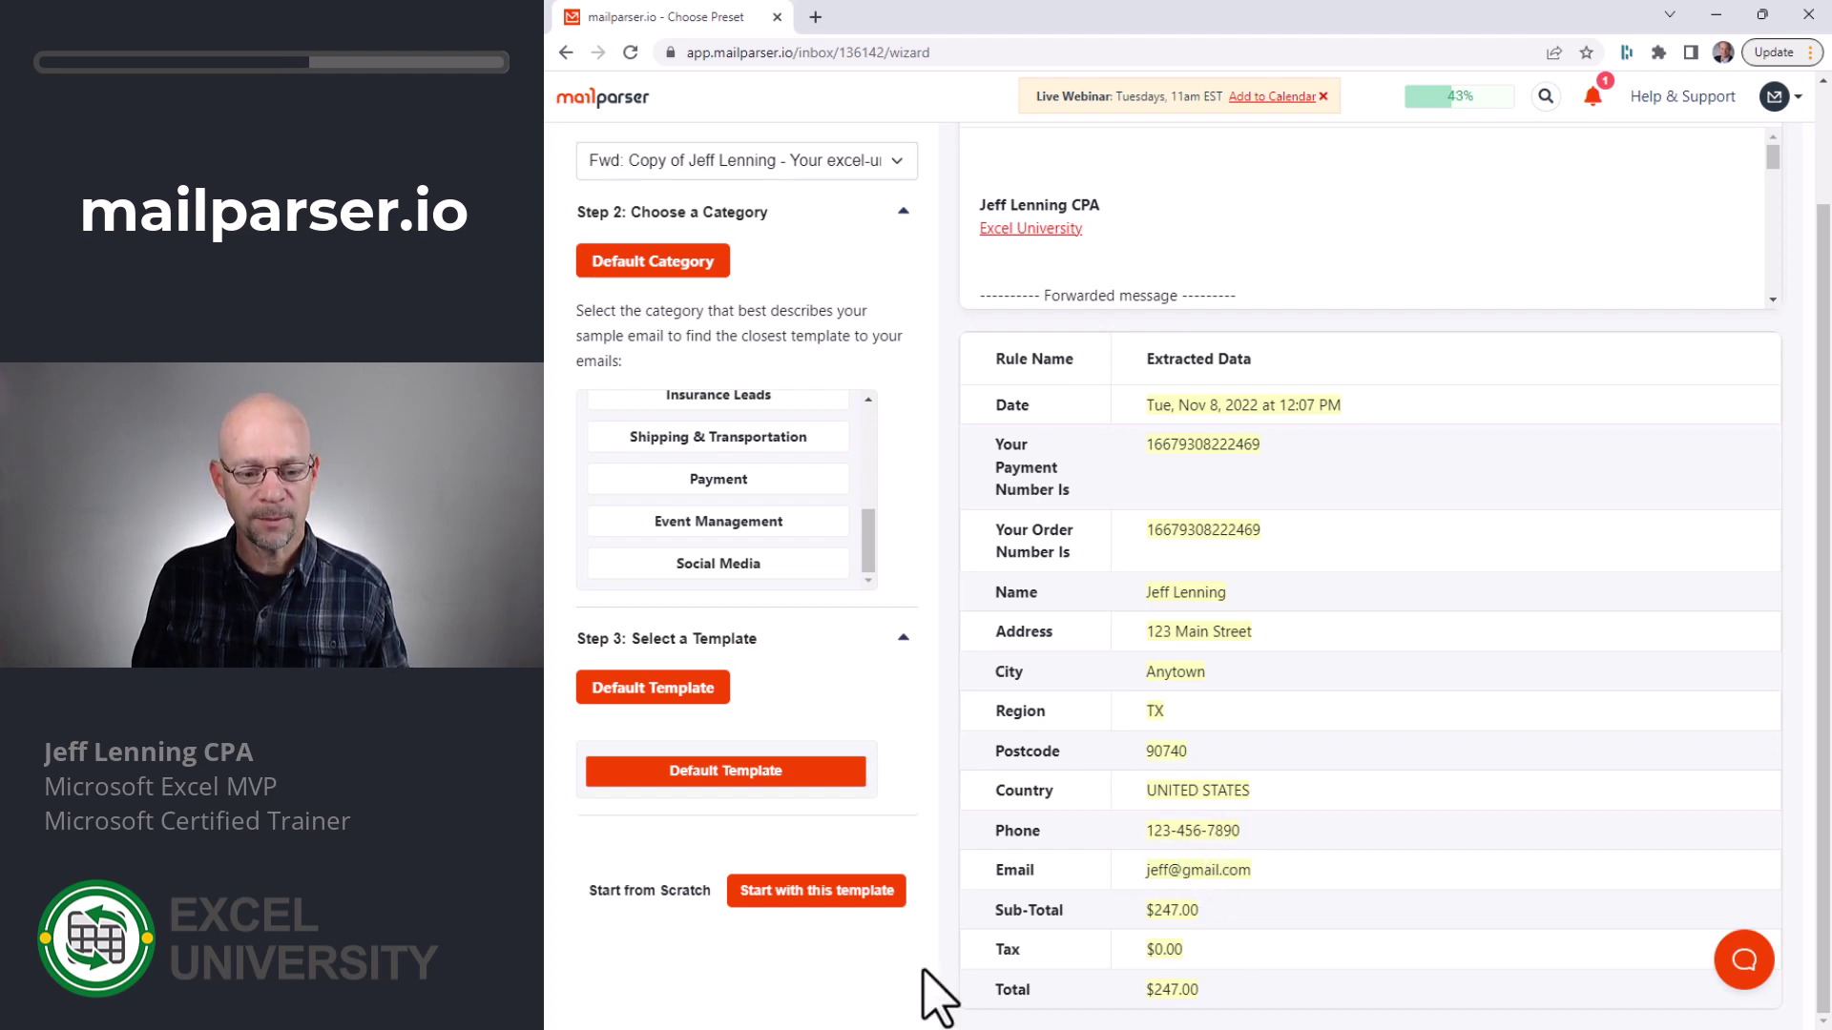
# Start from the default template, then delete the Your Payment Number Is and Phone rules
pyautogui.click(805, 896)
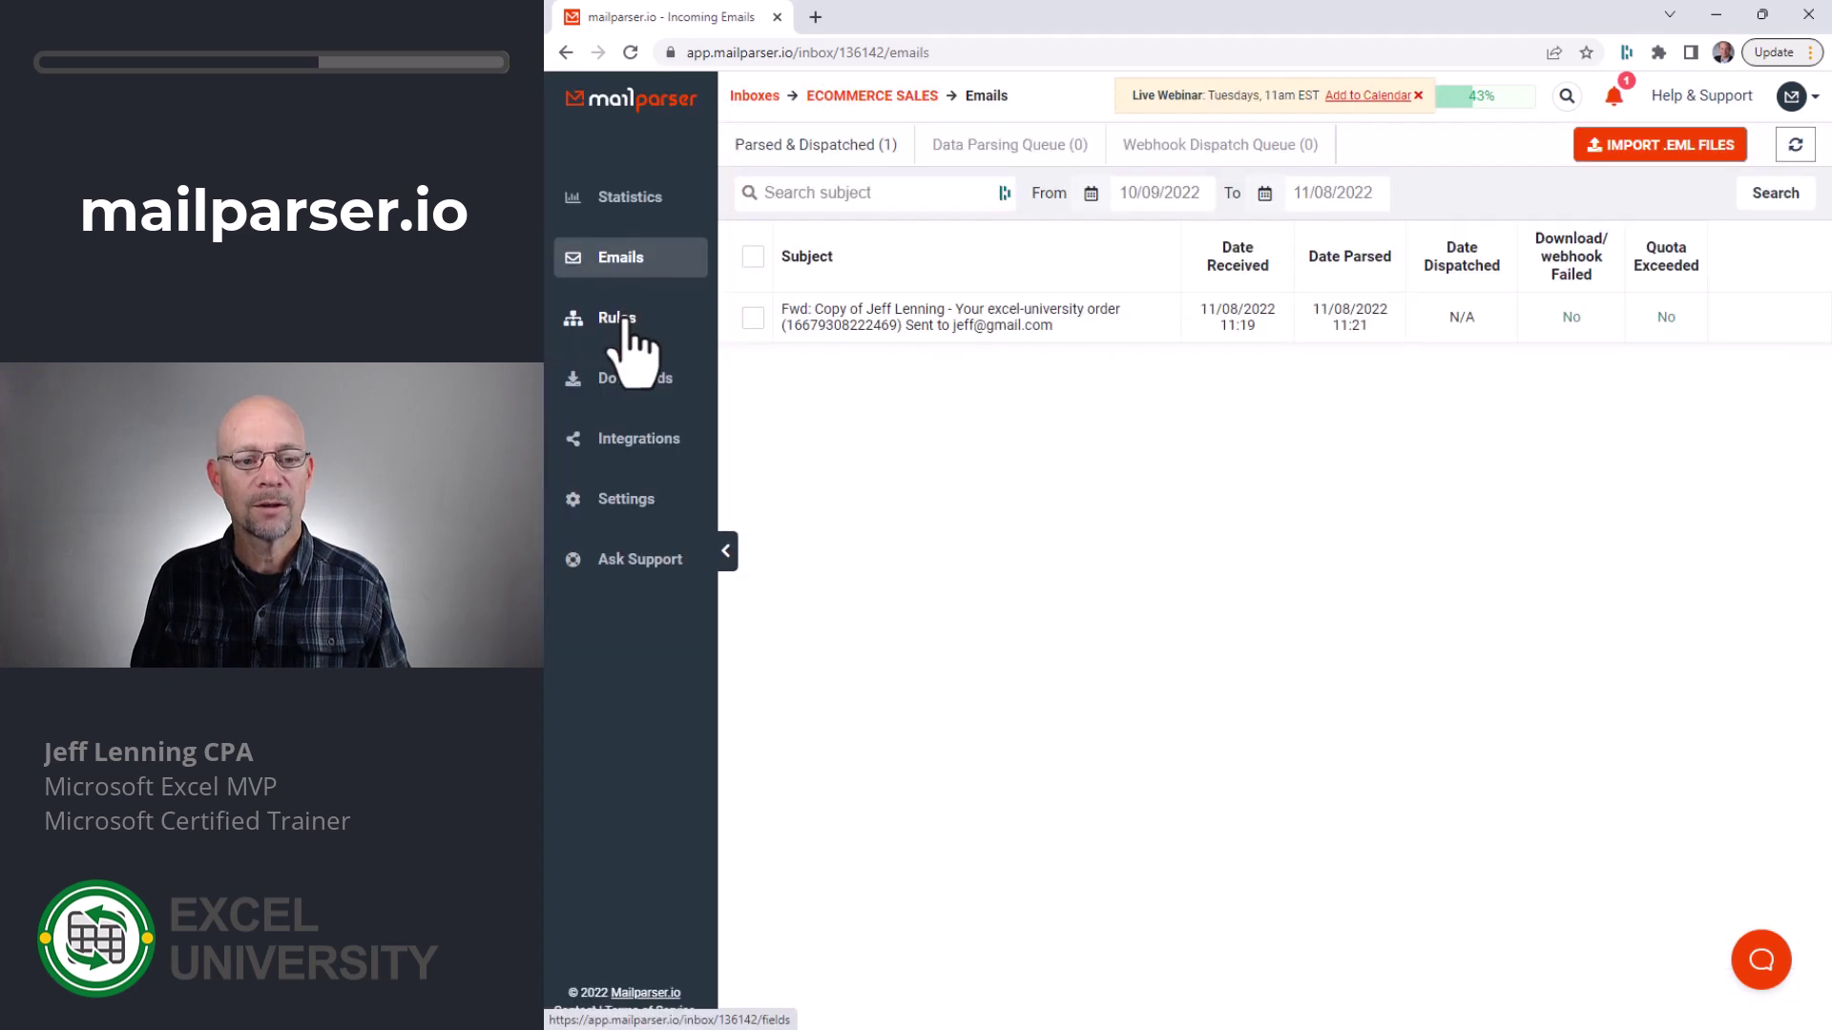
pyautogui.click(622, 319)
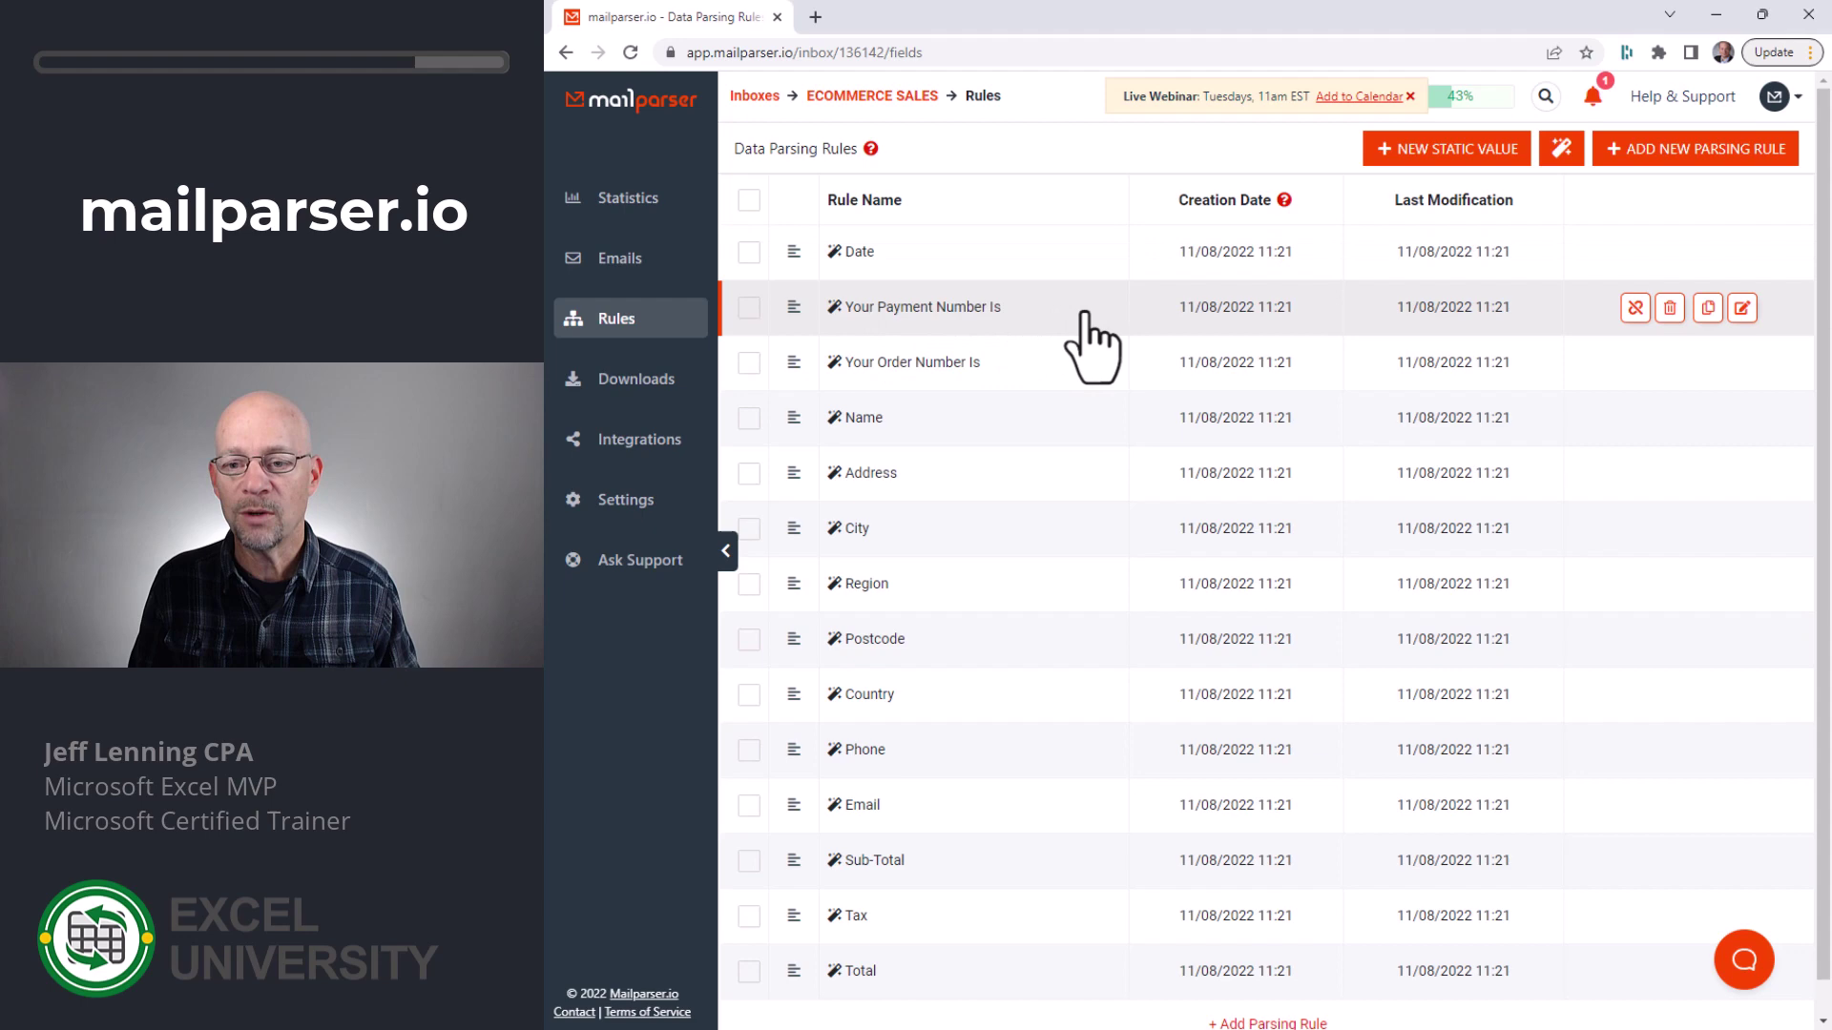
pyautogui.click(1670, 309)
pyautogui.click(1374, 298)
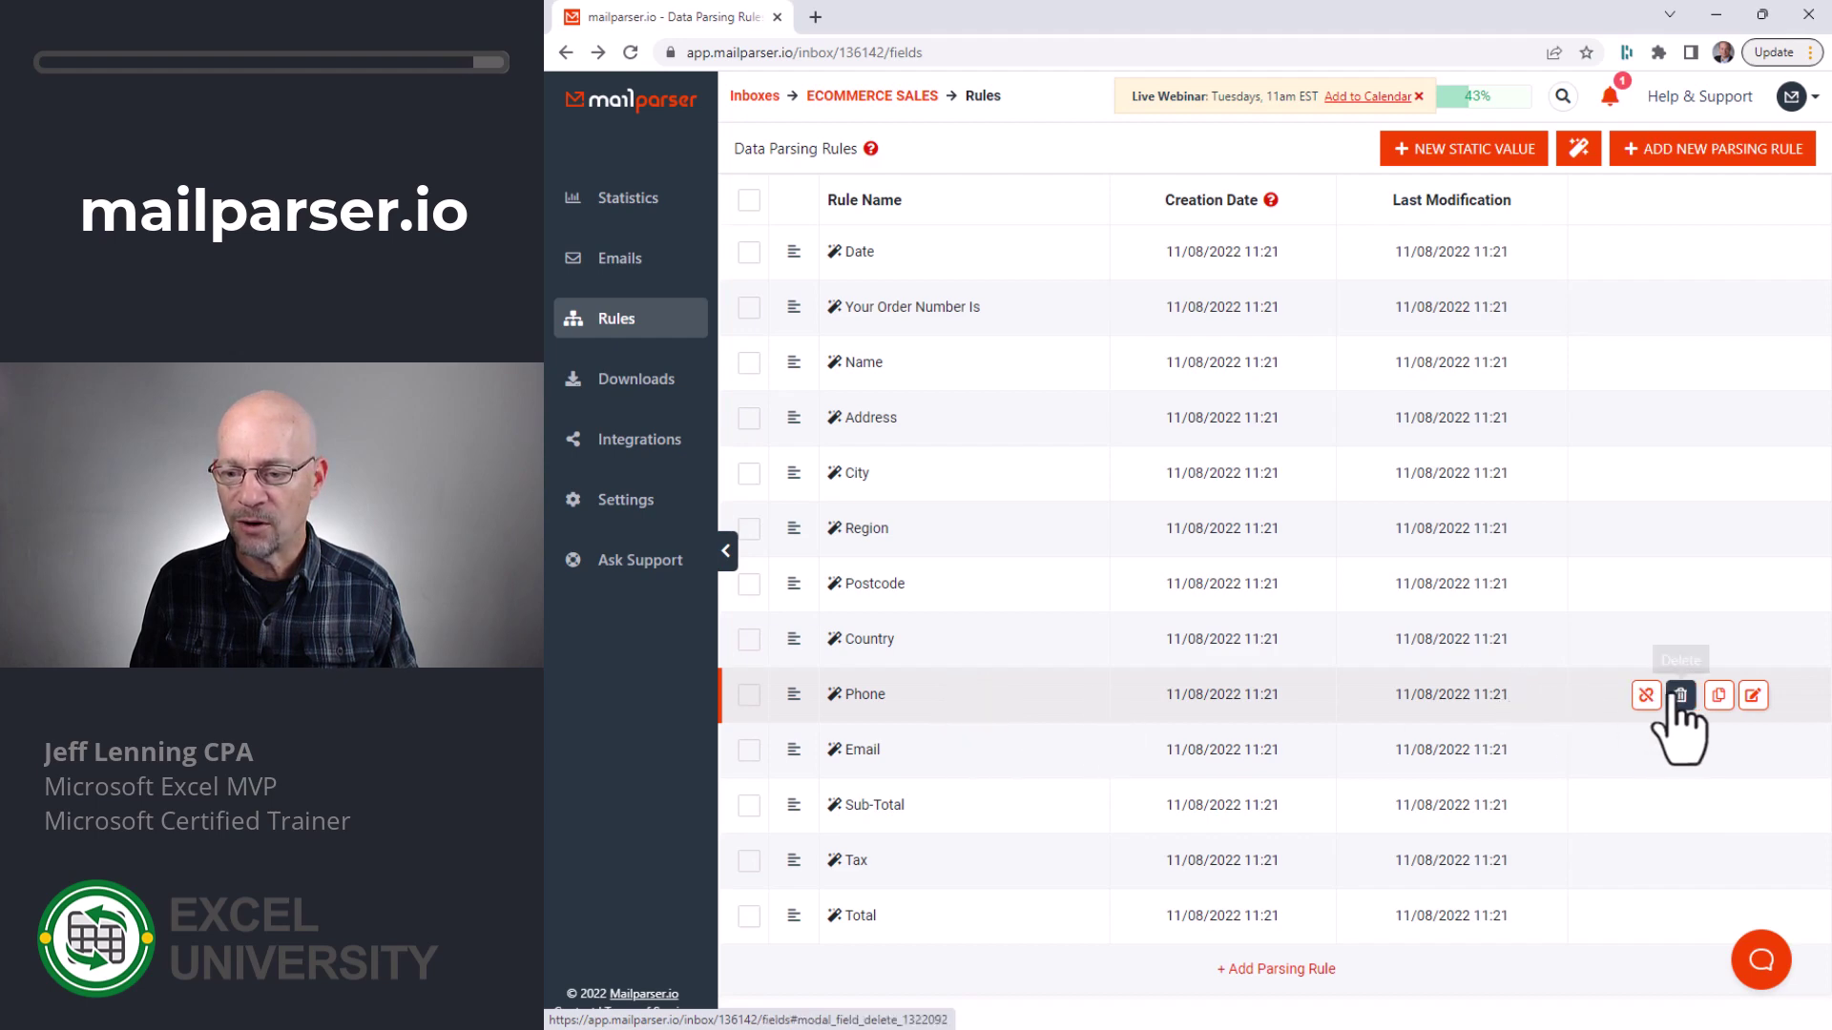
pyautogui.click(1681, 702)
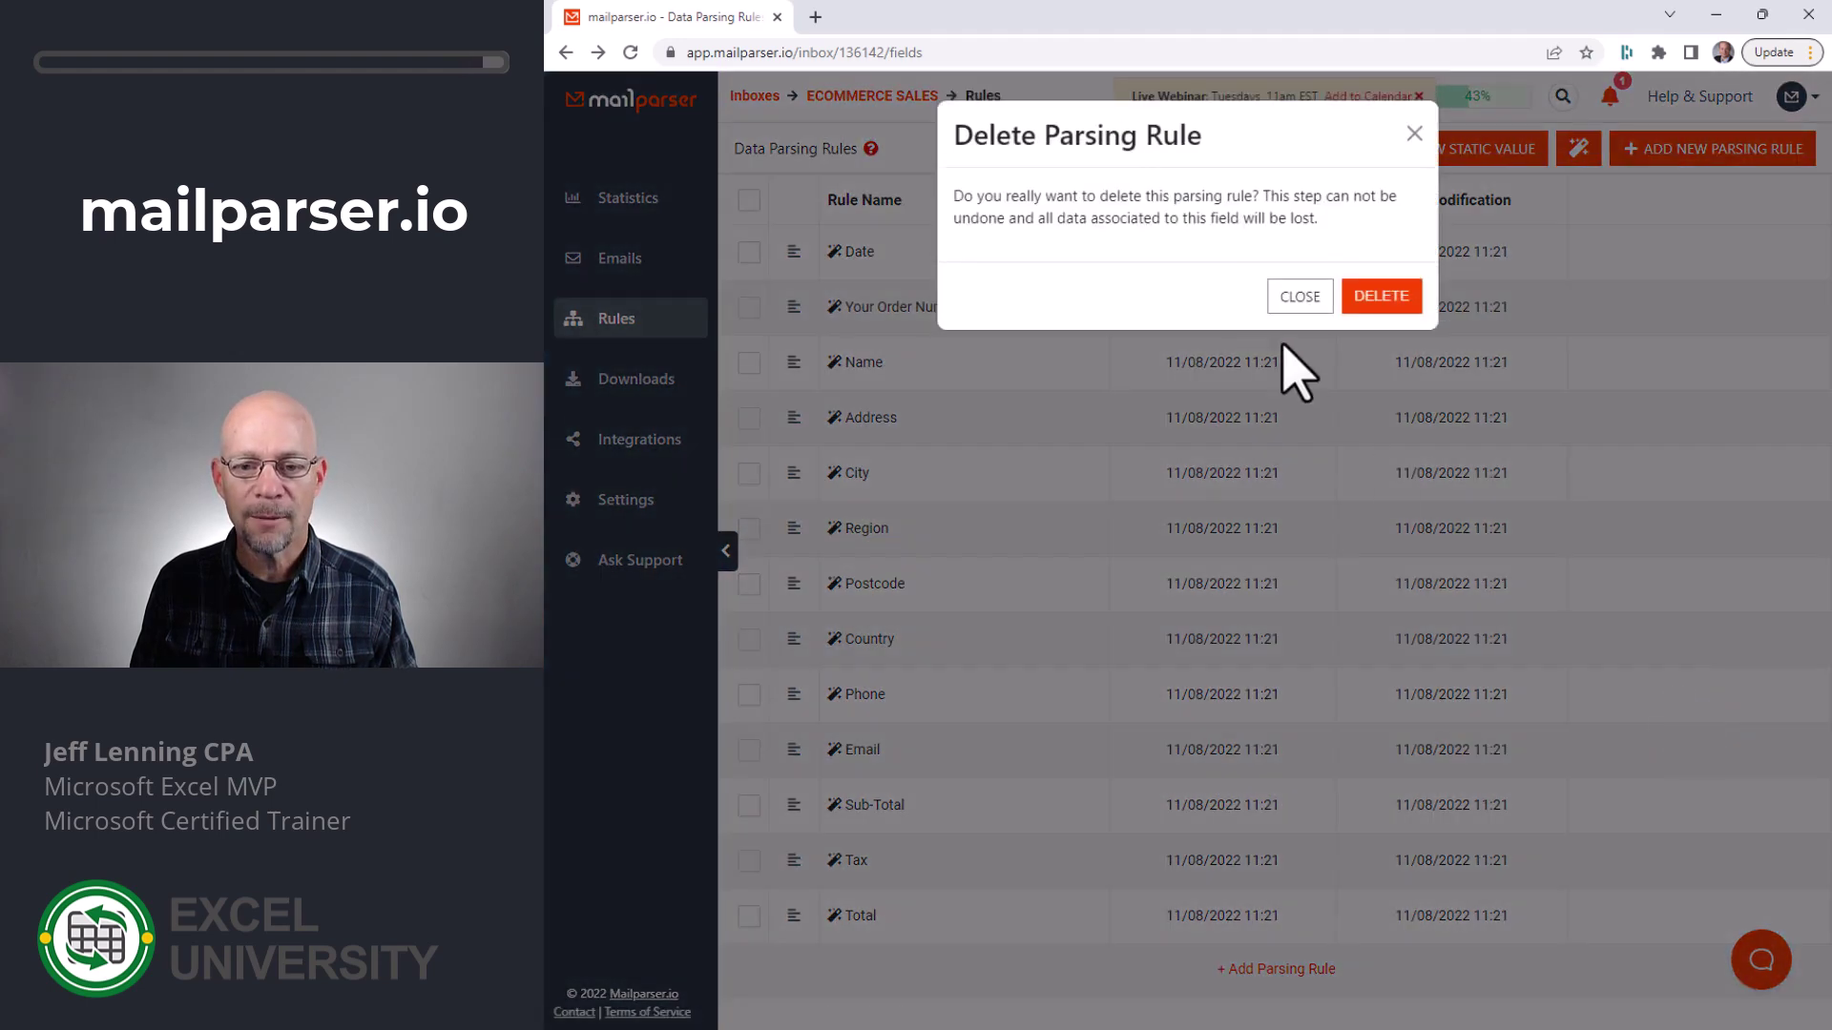
pyautogui.click(1383, 295)
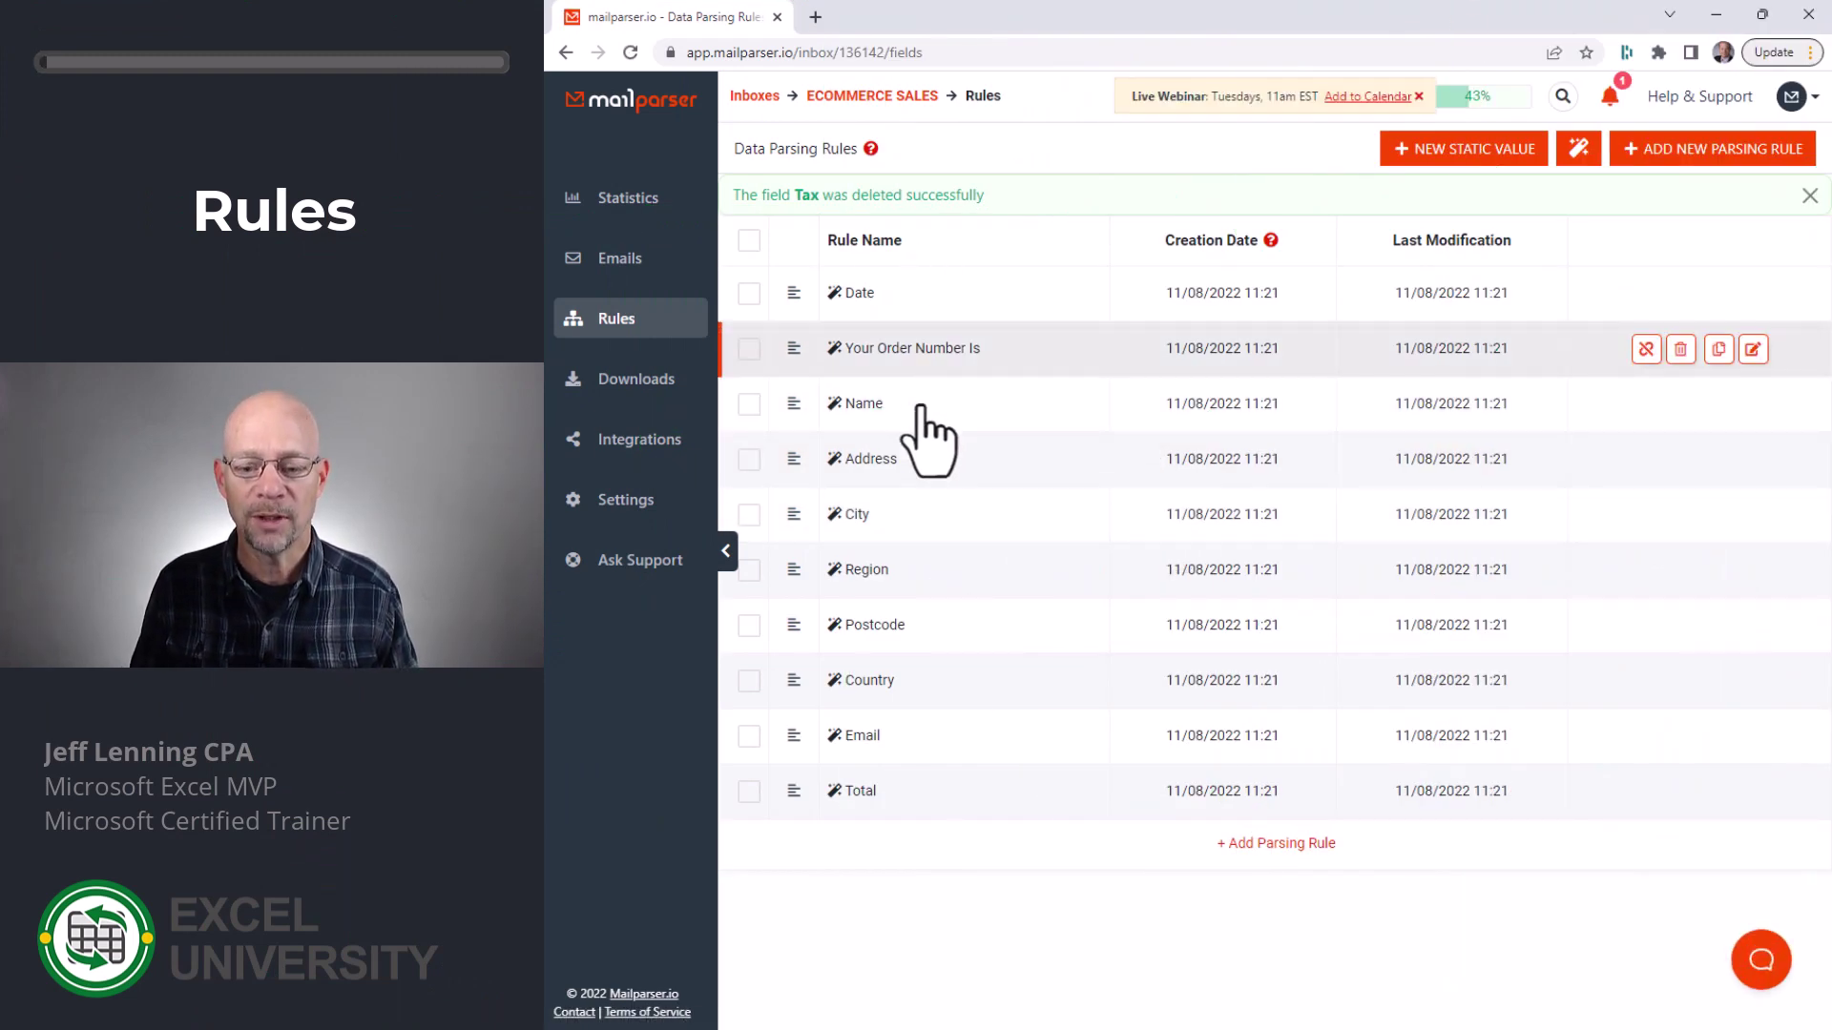
# Add a new parsing rule taking its data from the HTML version of the email body
pyautogui.click(1283, 846)
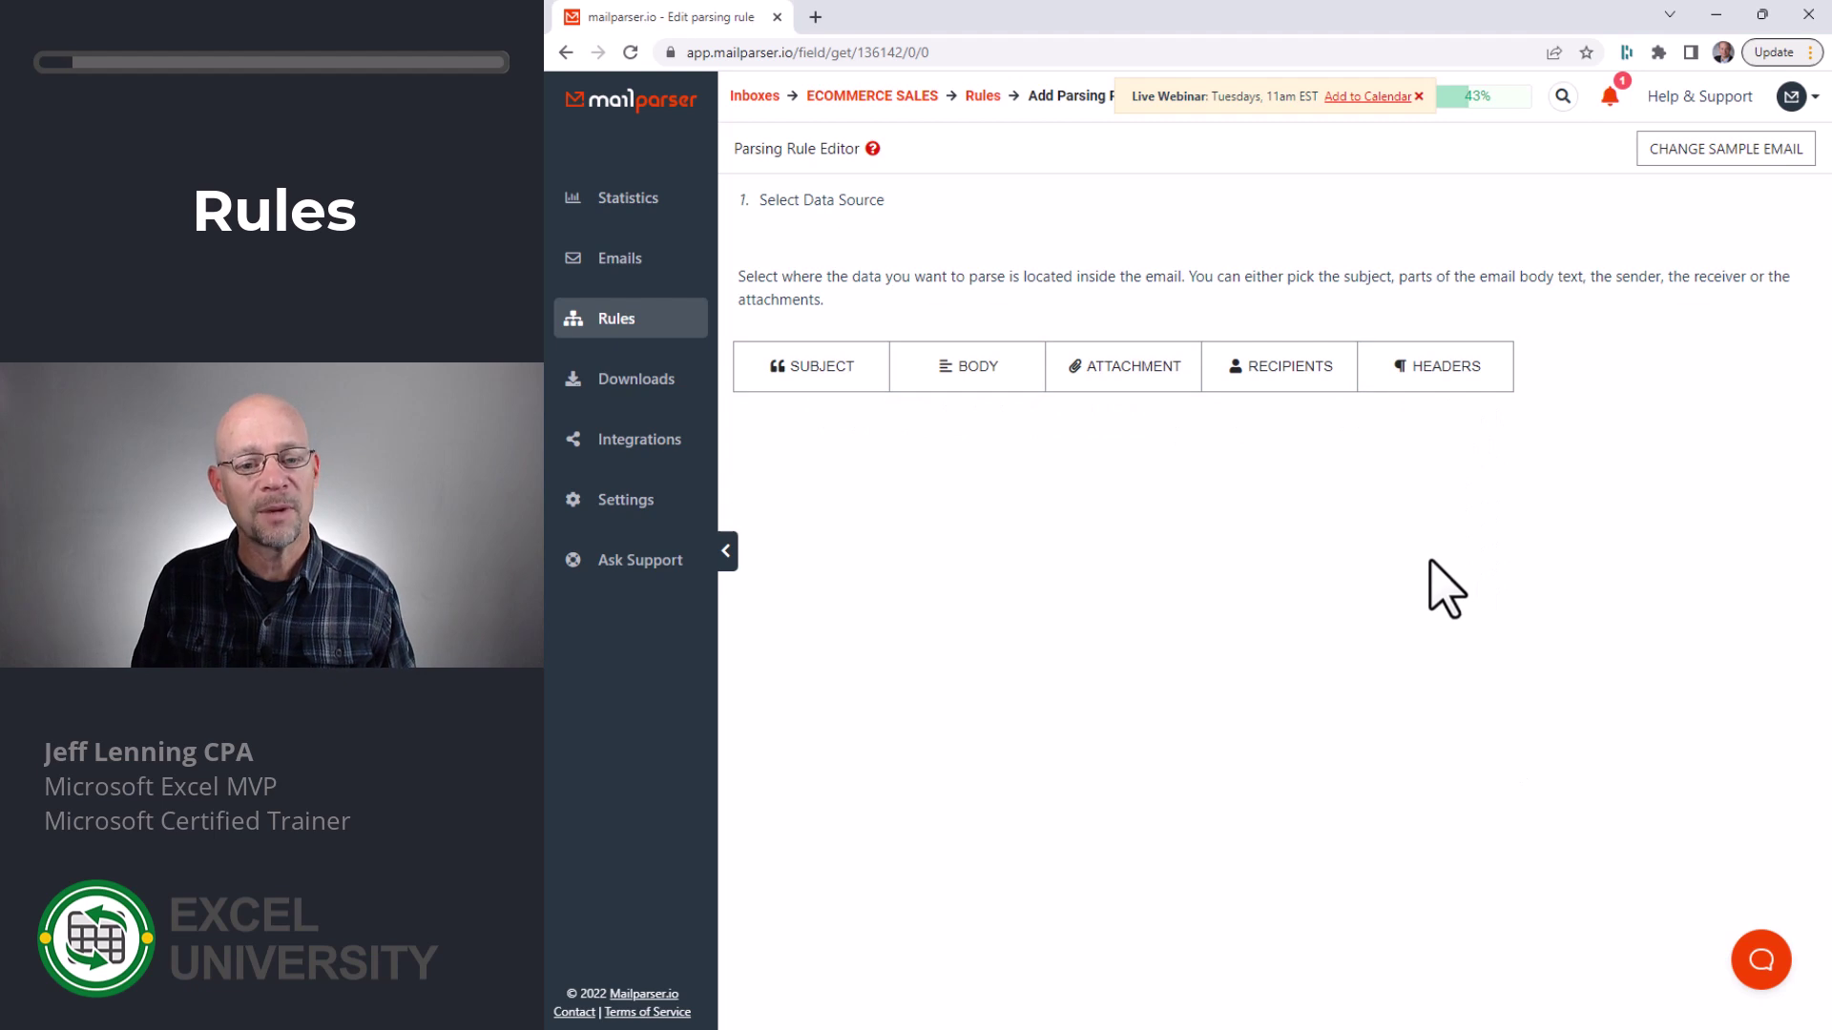
pyautogui.click(956, 374)
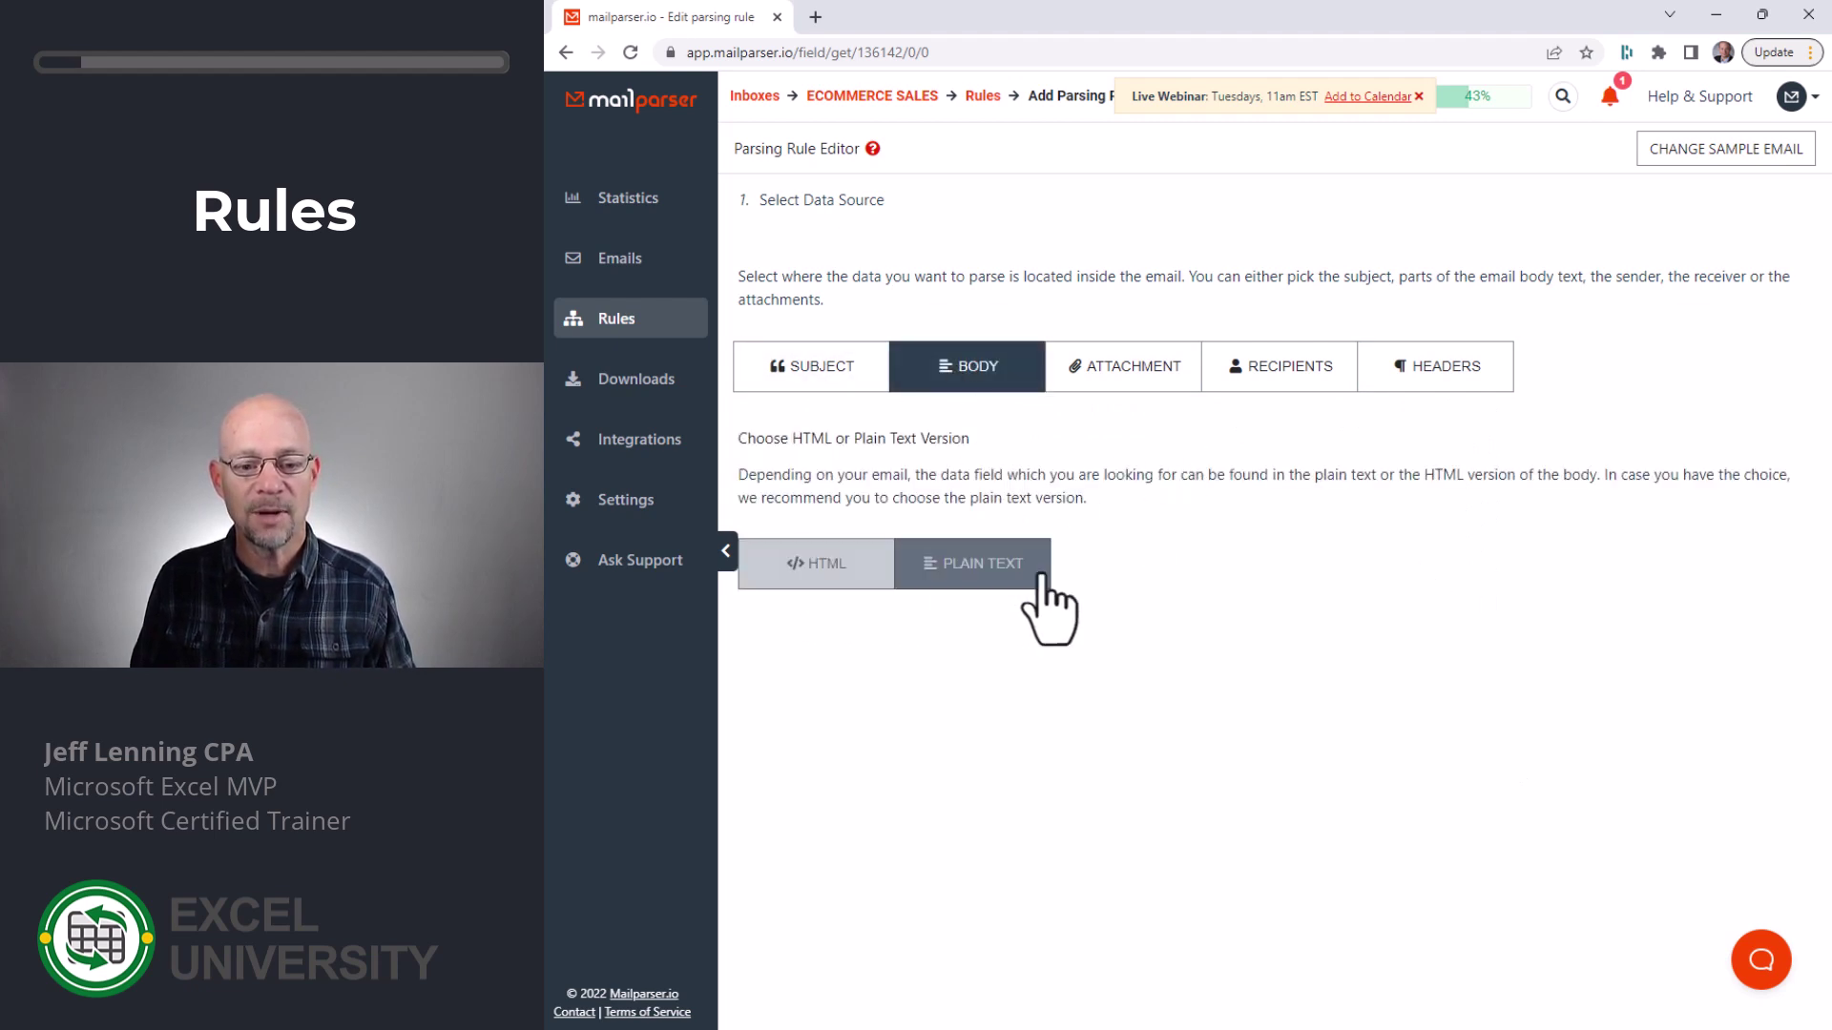
pyautogui.click(823, 571)
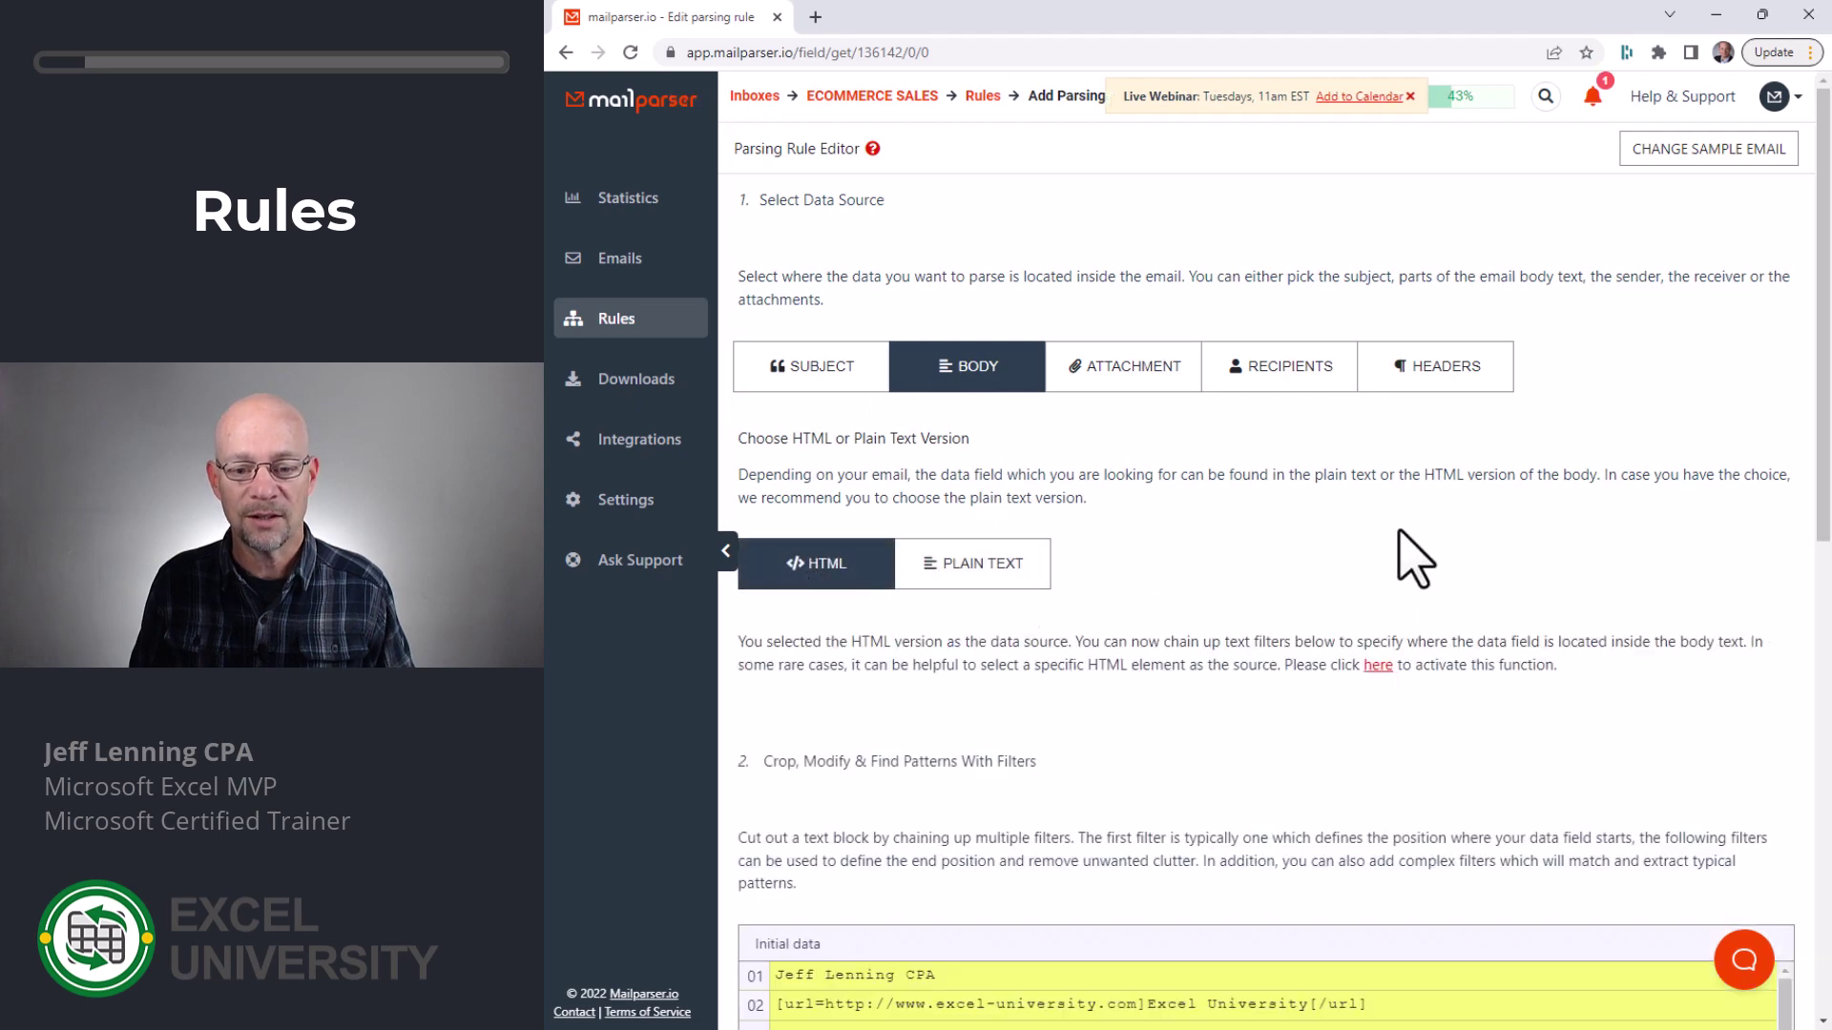
pyautogui.scroll(-6, 1393, 544)
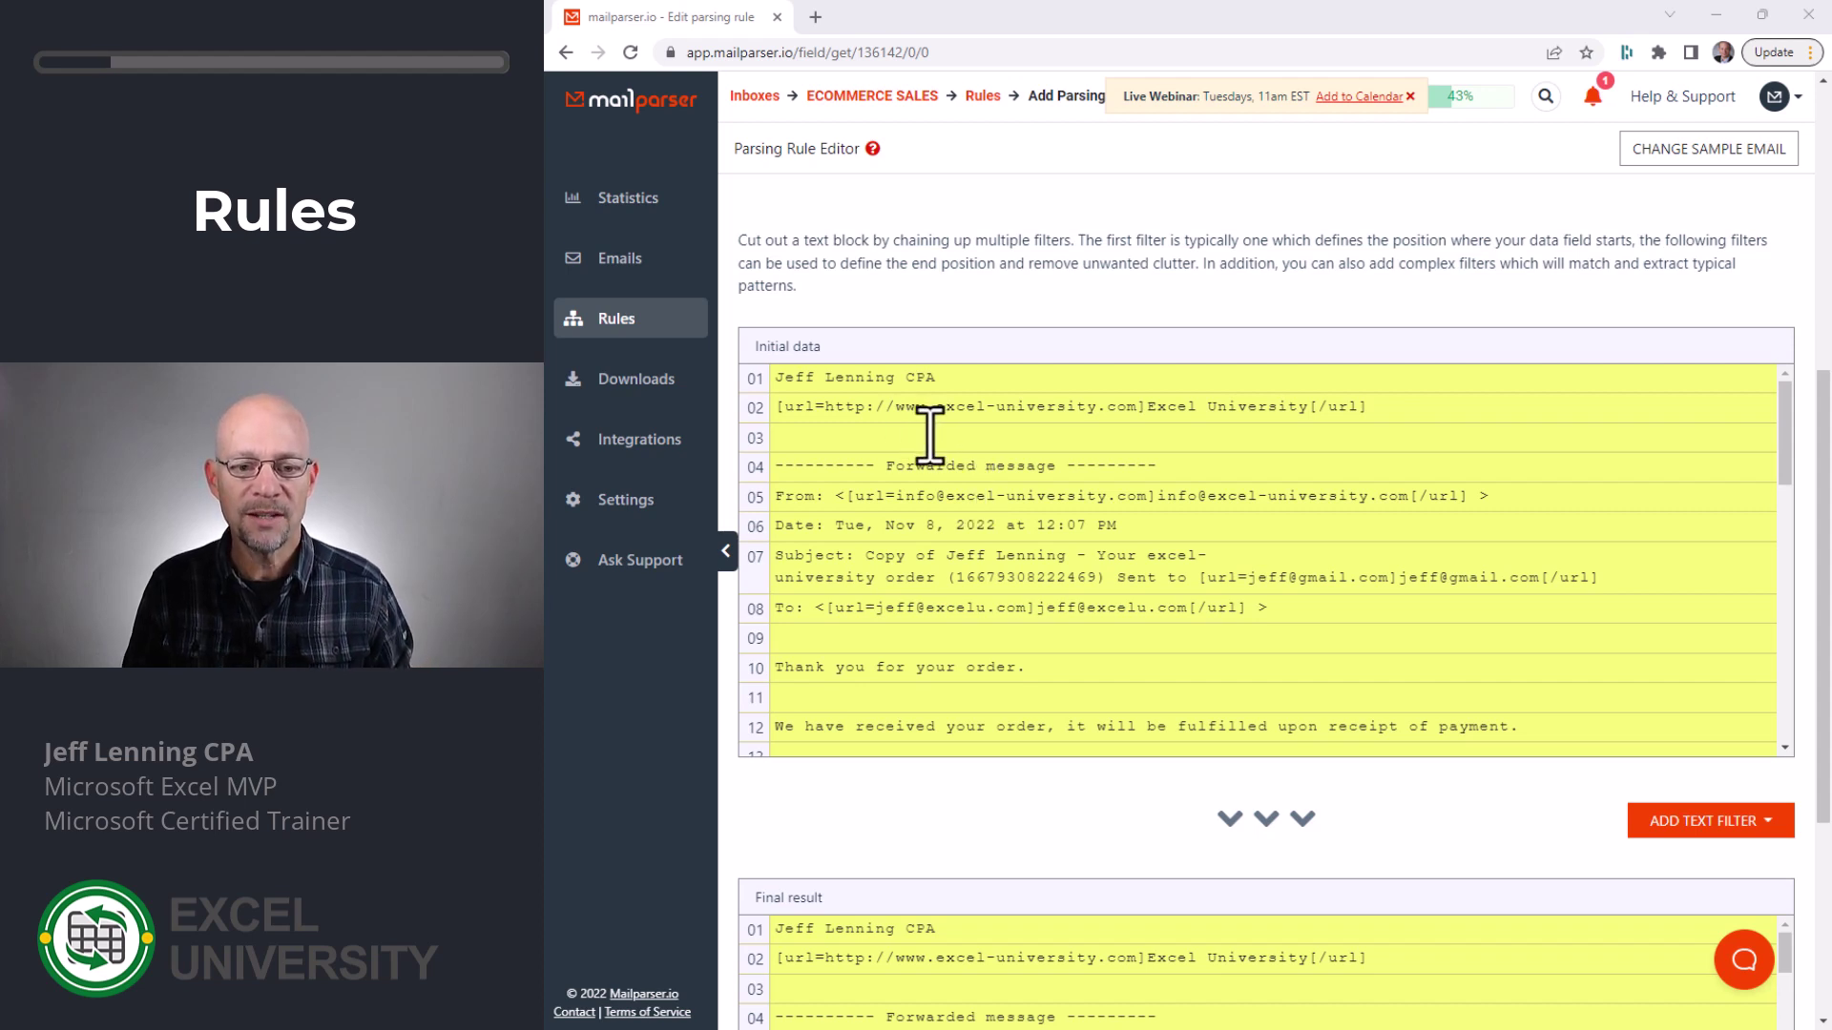
pyautogui.scroll(-5, 930, 436)
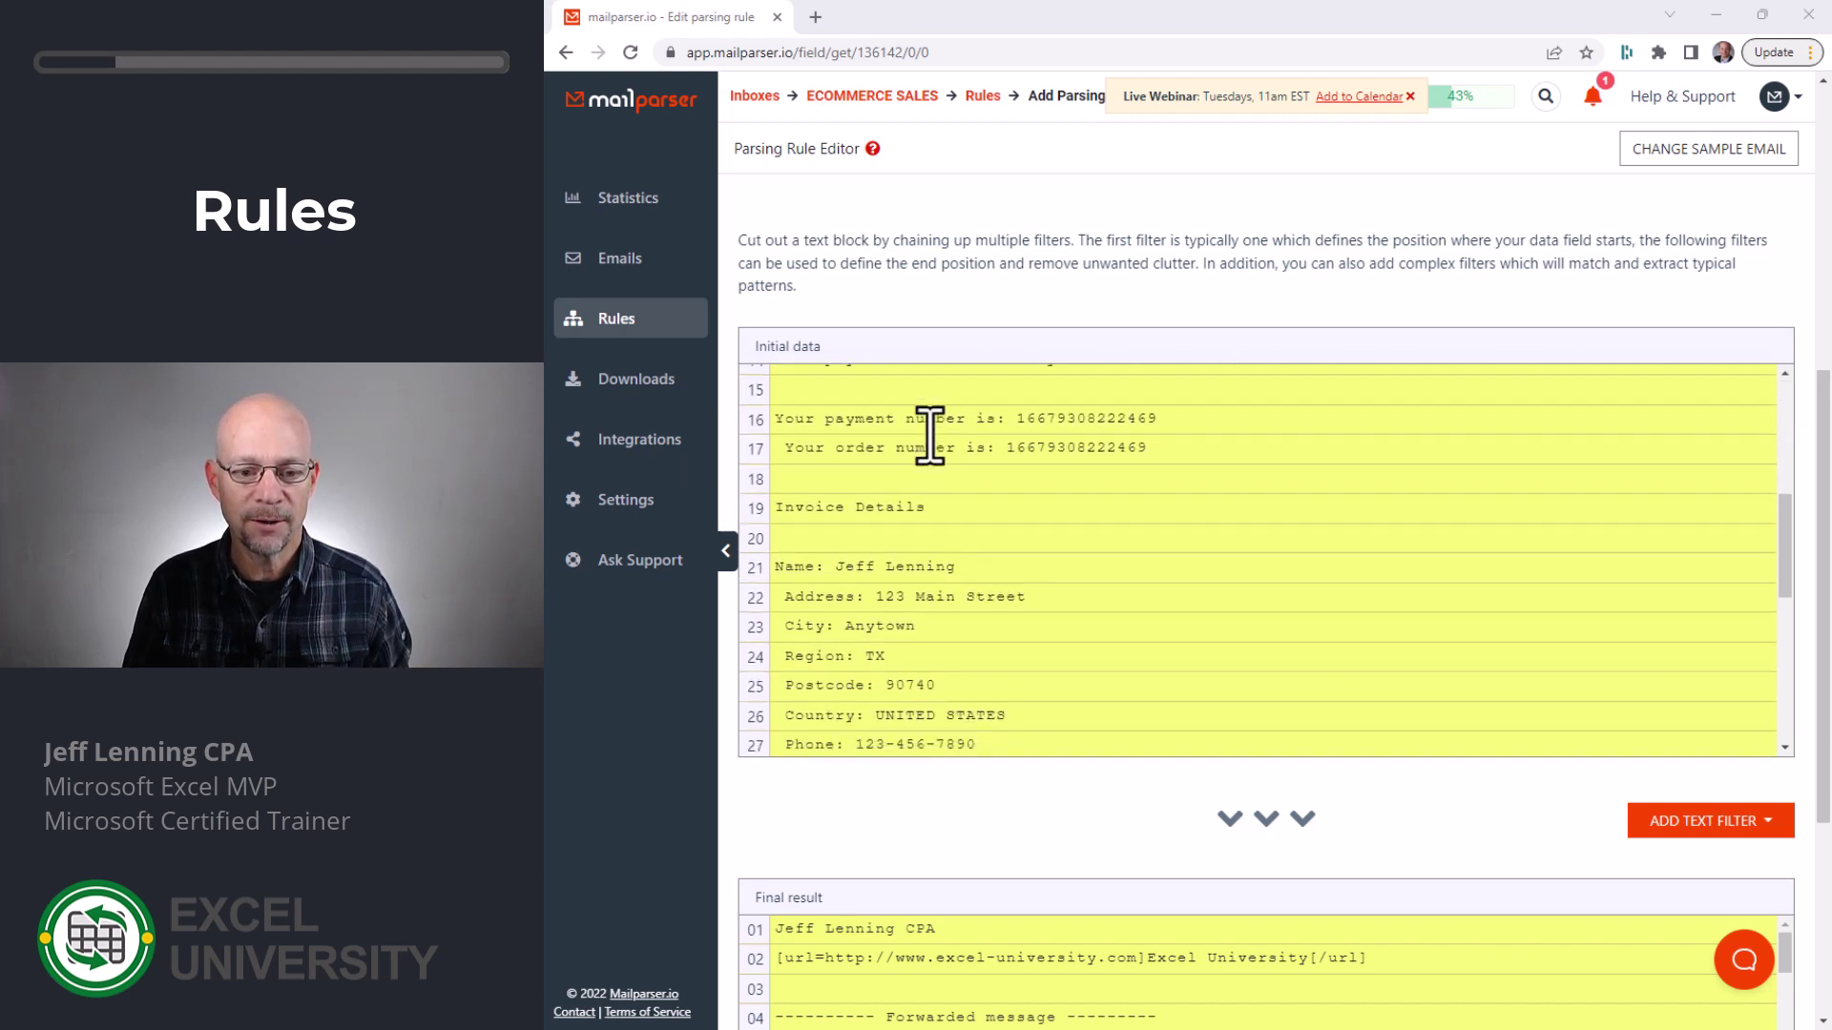
pyautogui.scroll(-4, 931, 434)
pyautogui.moveTo(776, 515); pyautogui.dragTo(1066, 515)
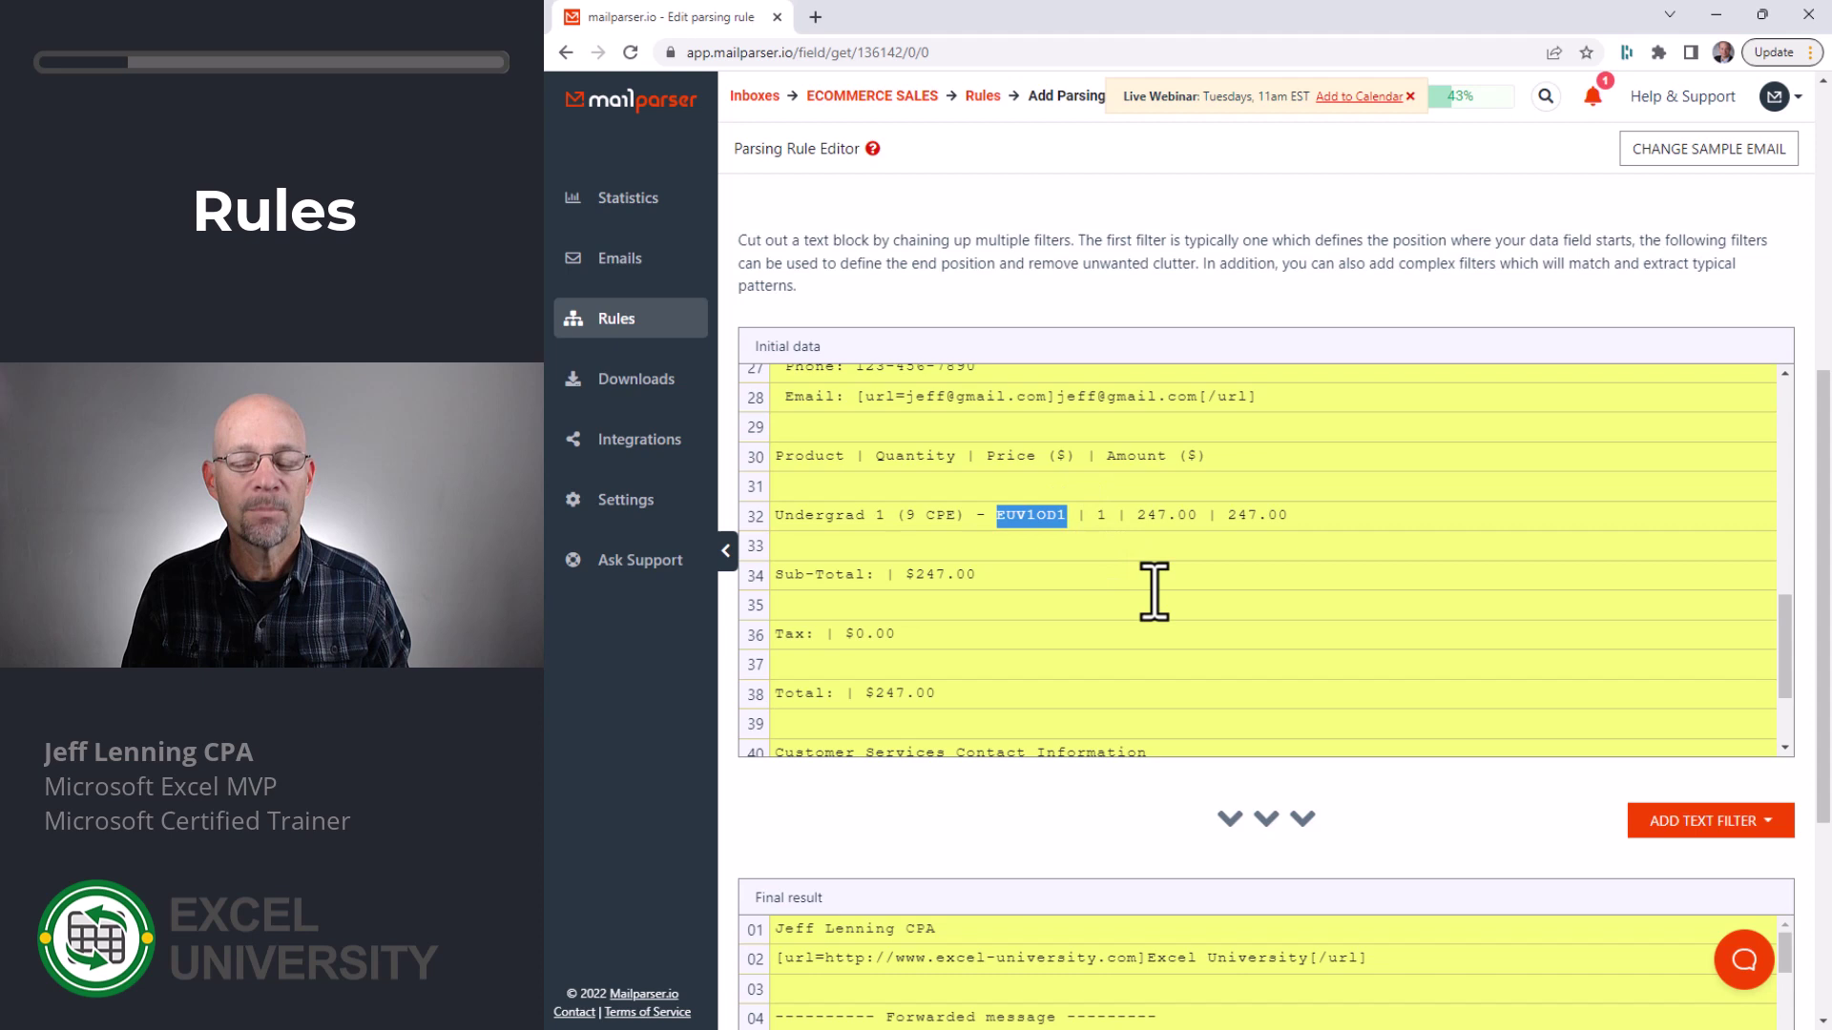
pyautogui.click(1108, 519)
pyautogui.moveTo(1137, 515); pyautogui.dragTo(1202, 519)
pyautogui.click(1227, 522)
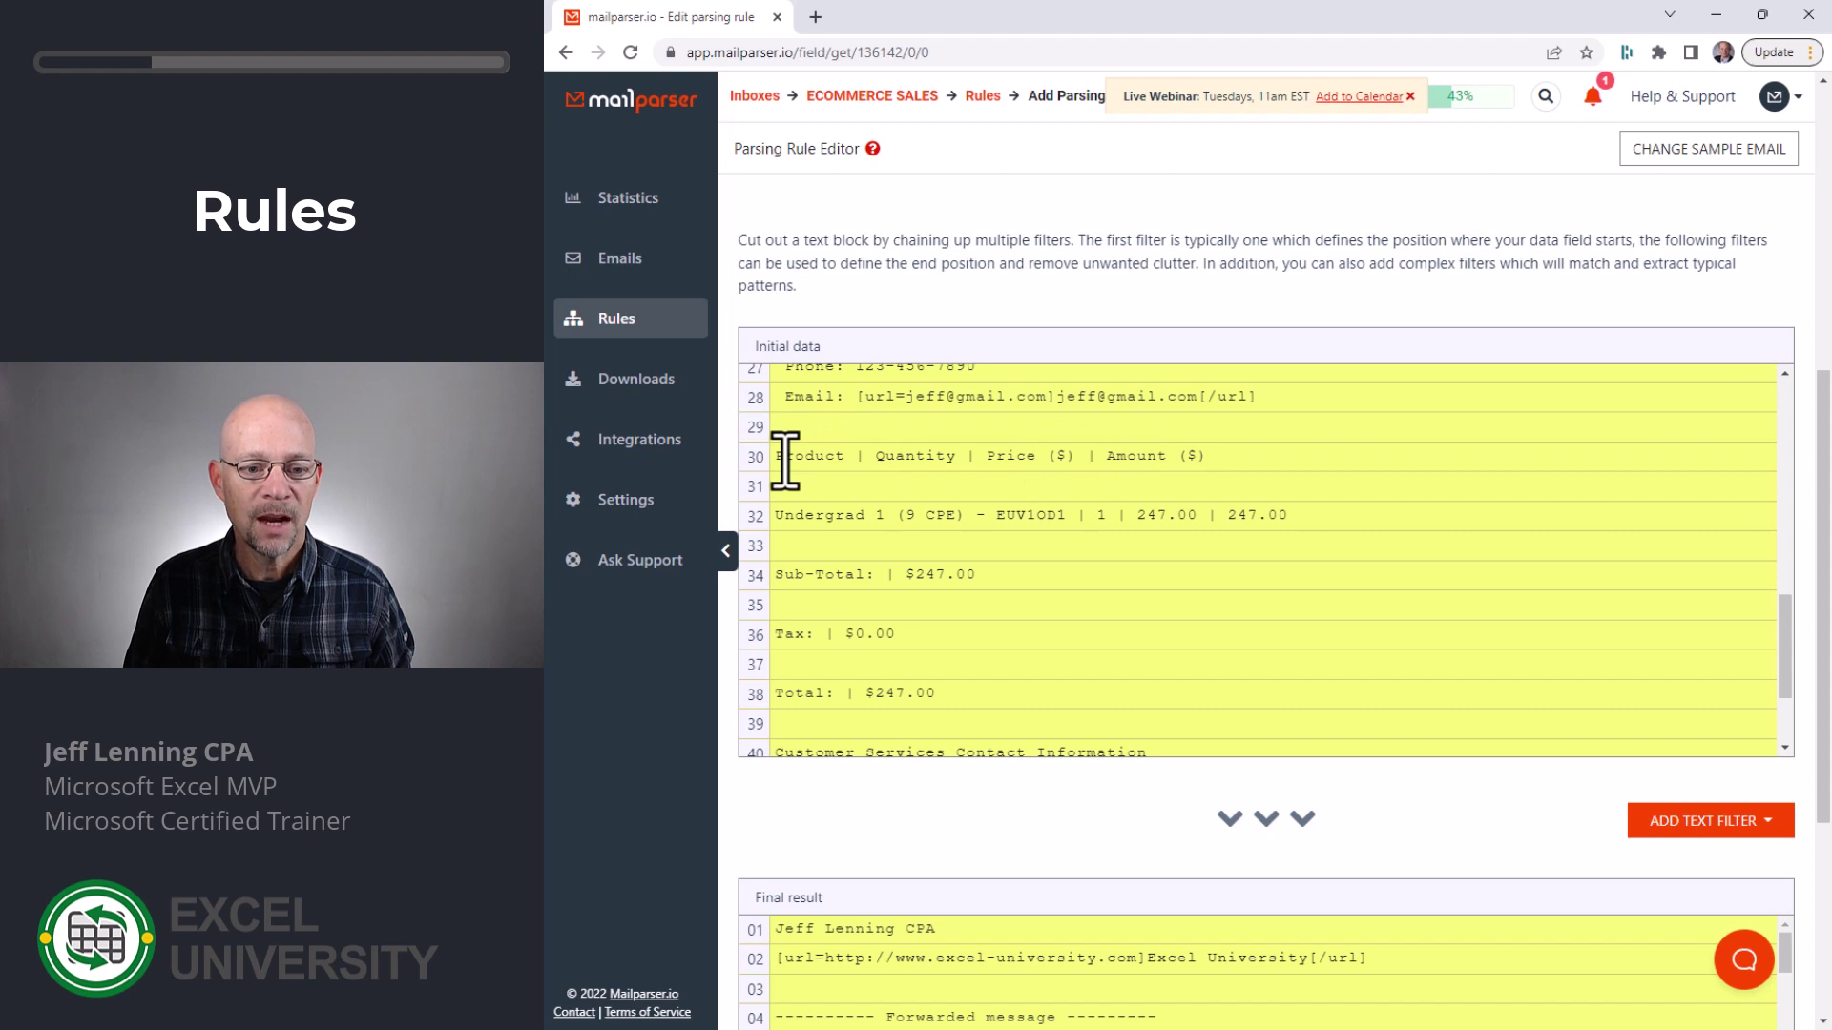
pyautogui.moveTo(776, 458); pyautogui.dragTo(831, 458)
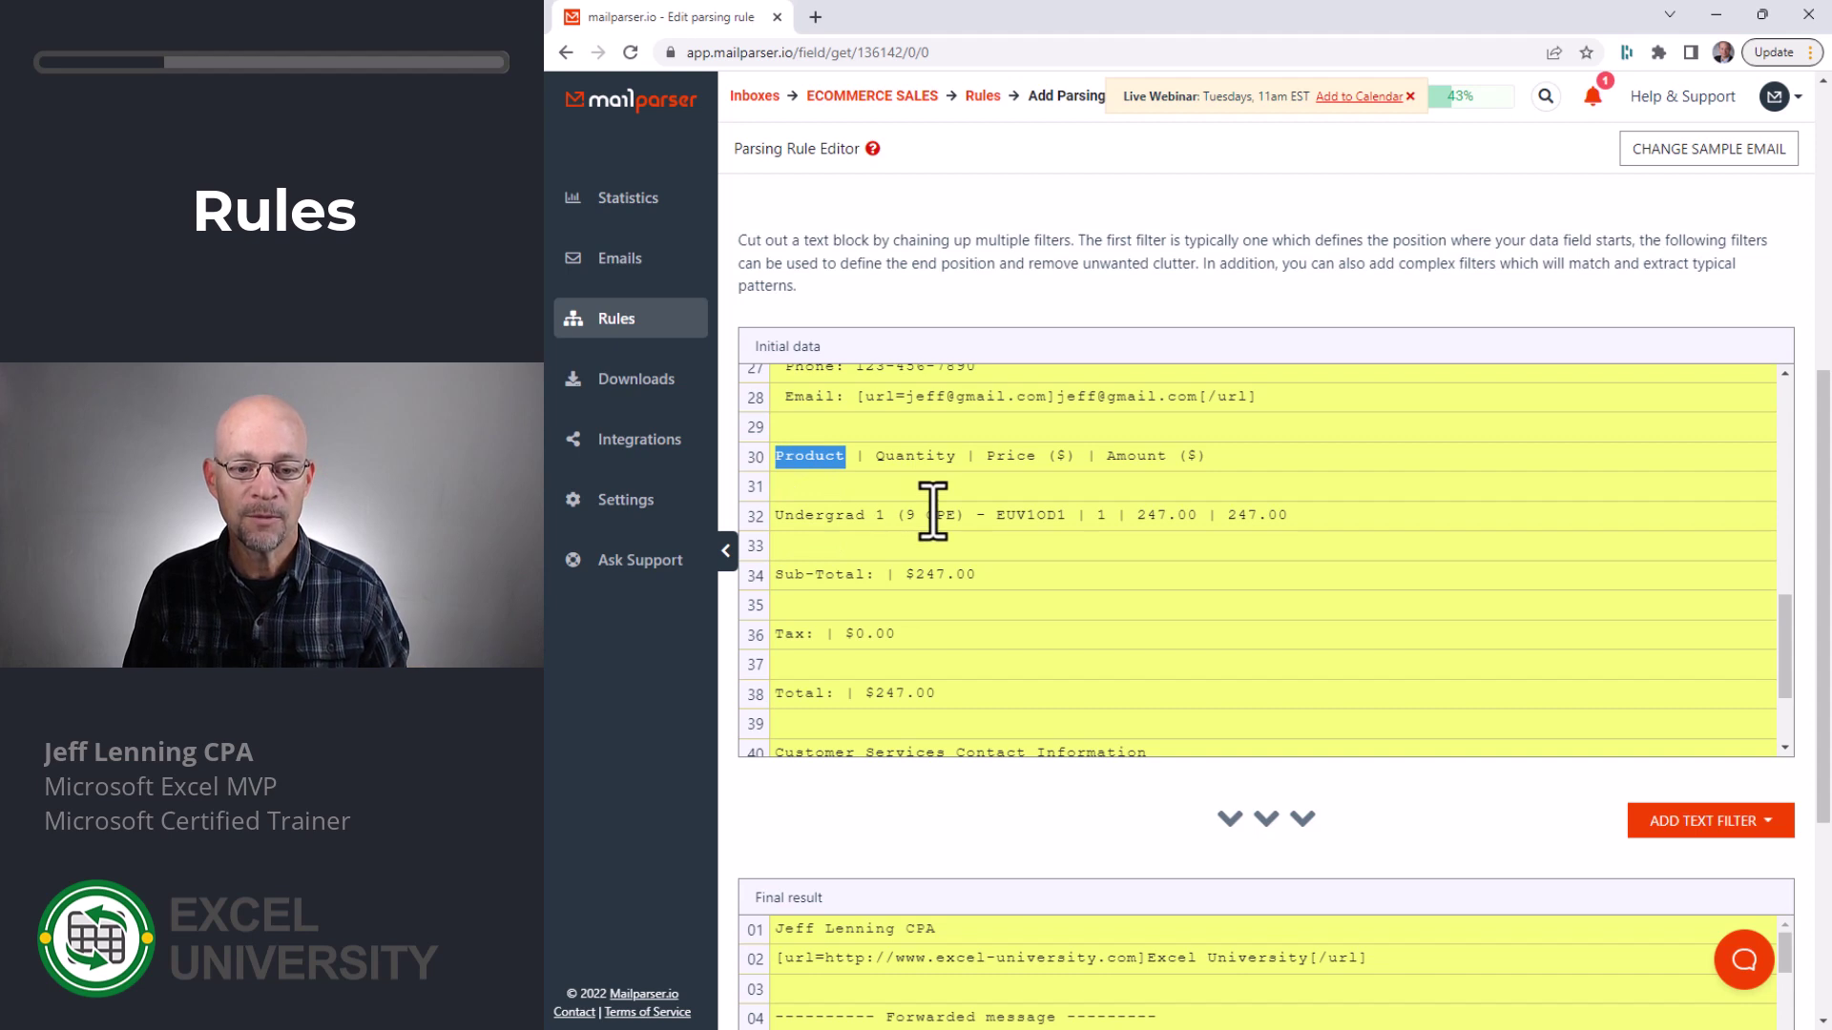
pyautogui.moveTo(778, 576); pyautogui.dragTo(866, 578)
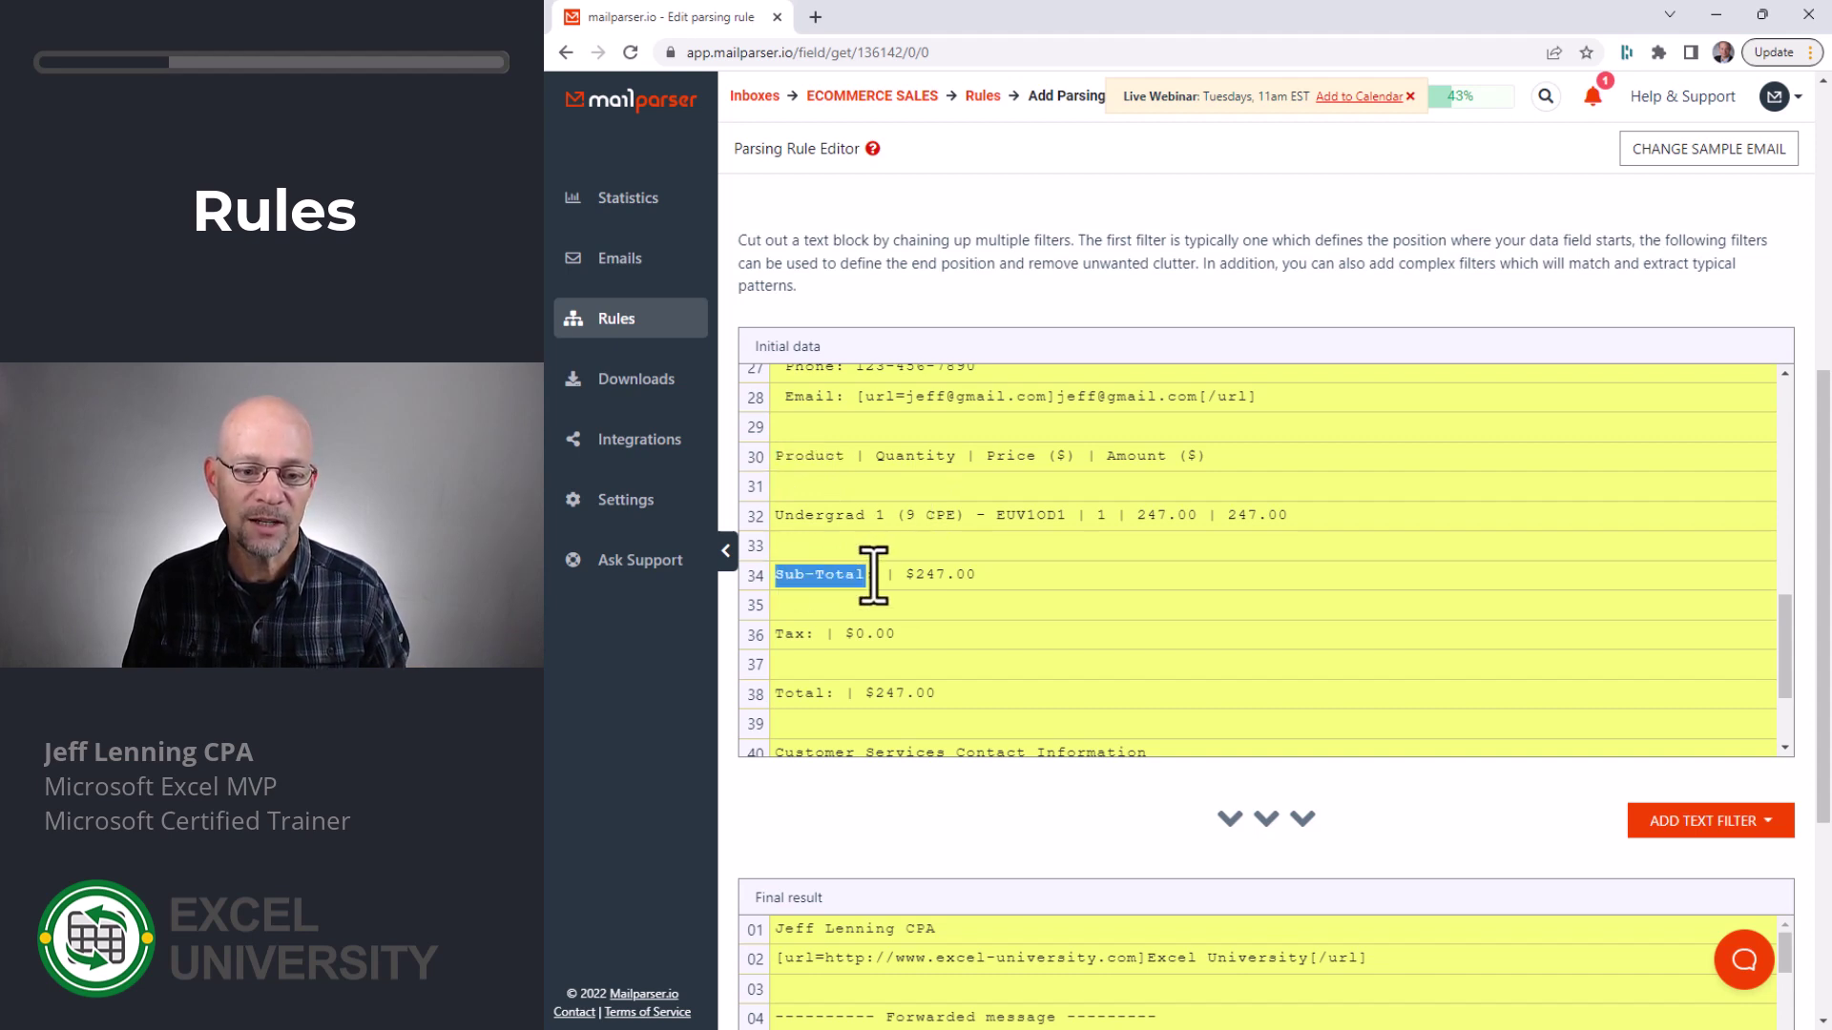
pyautogui.click(839, 441)
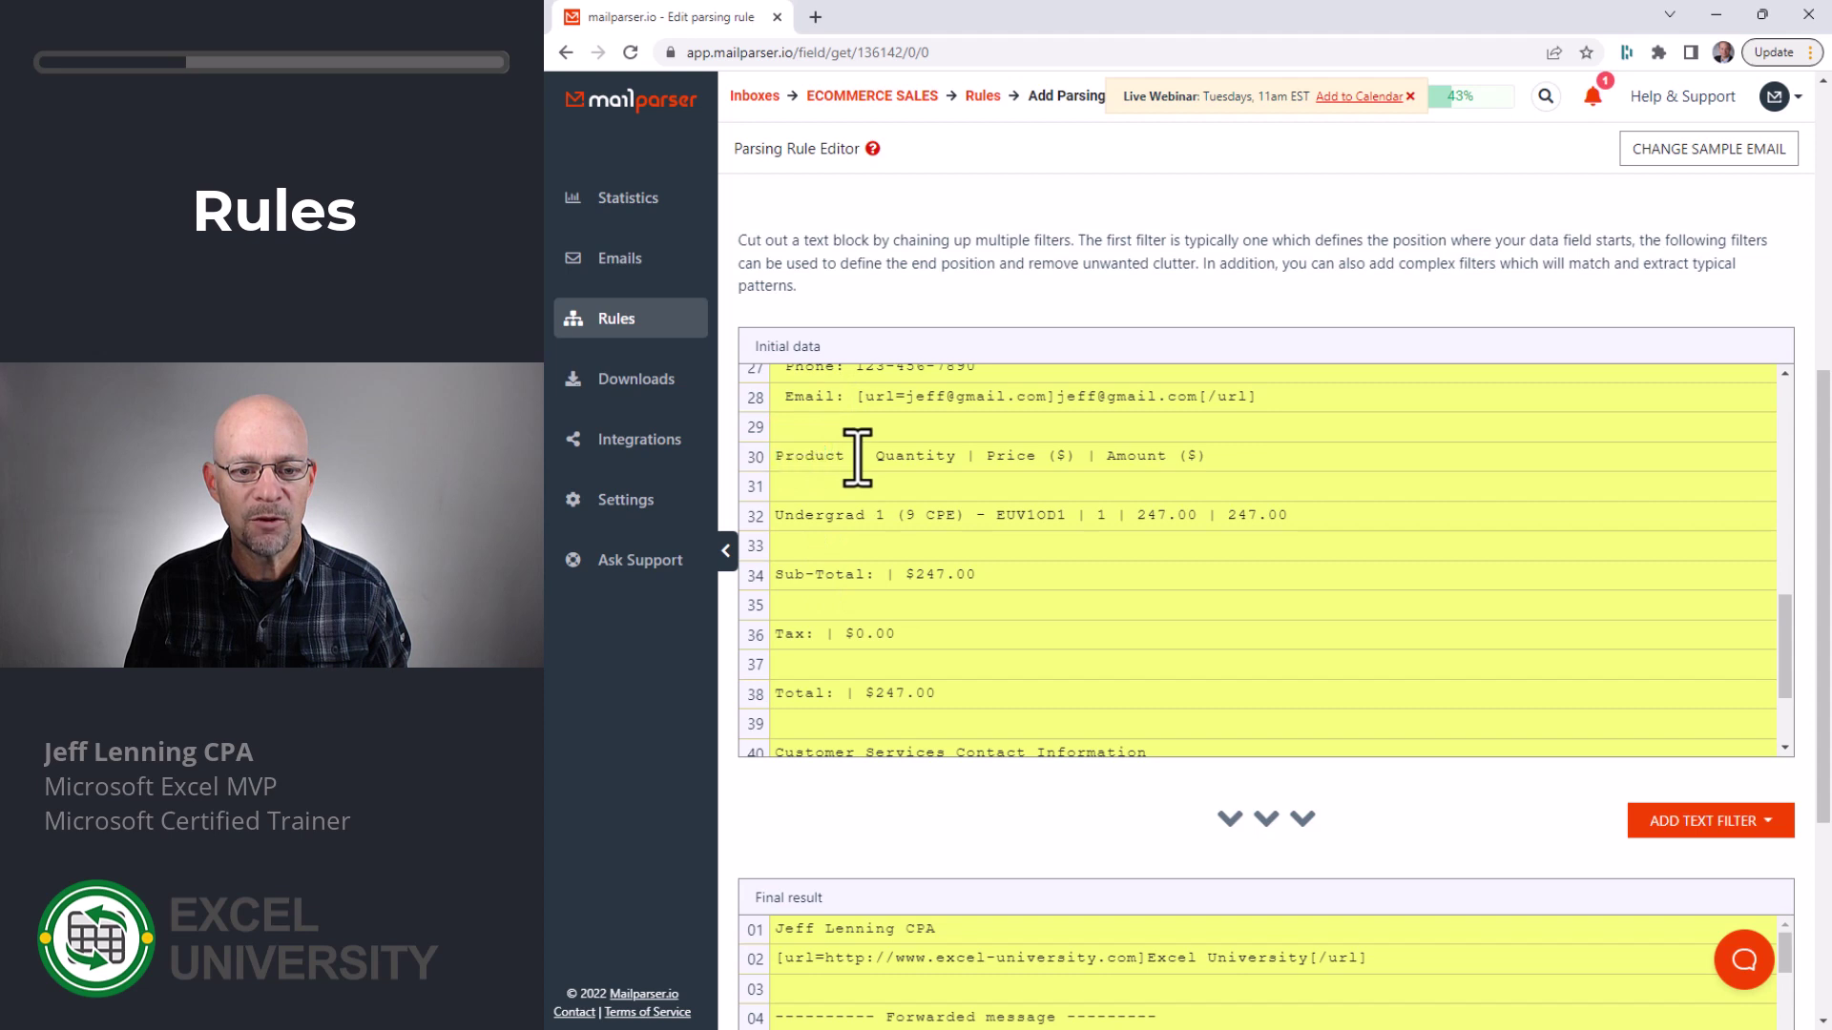
pyautogui.click(1720, 485)
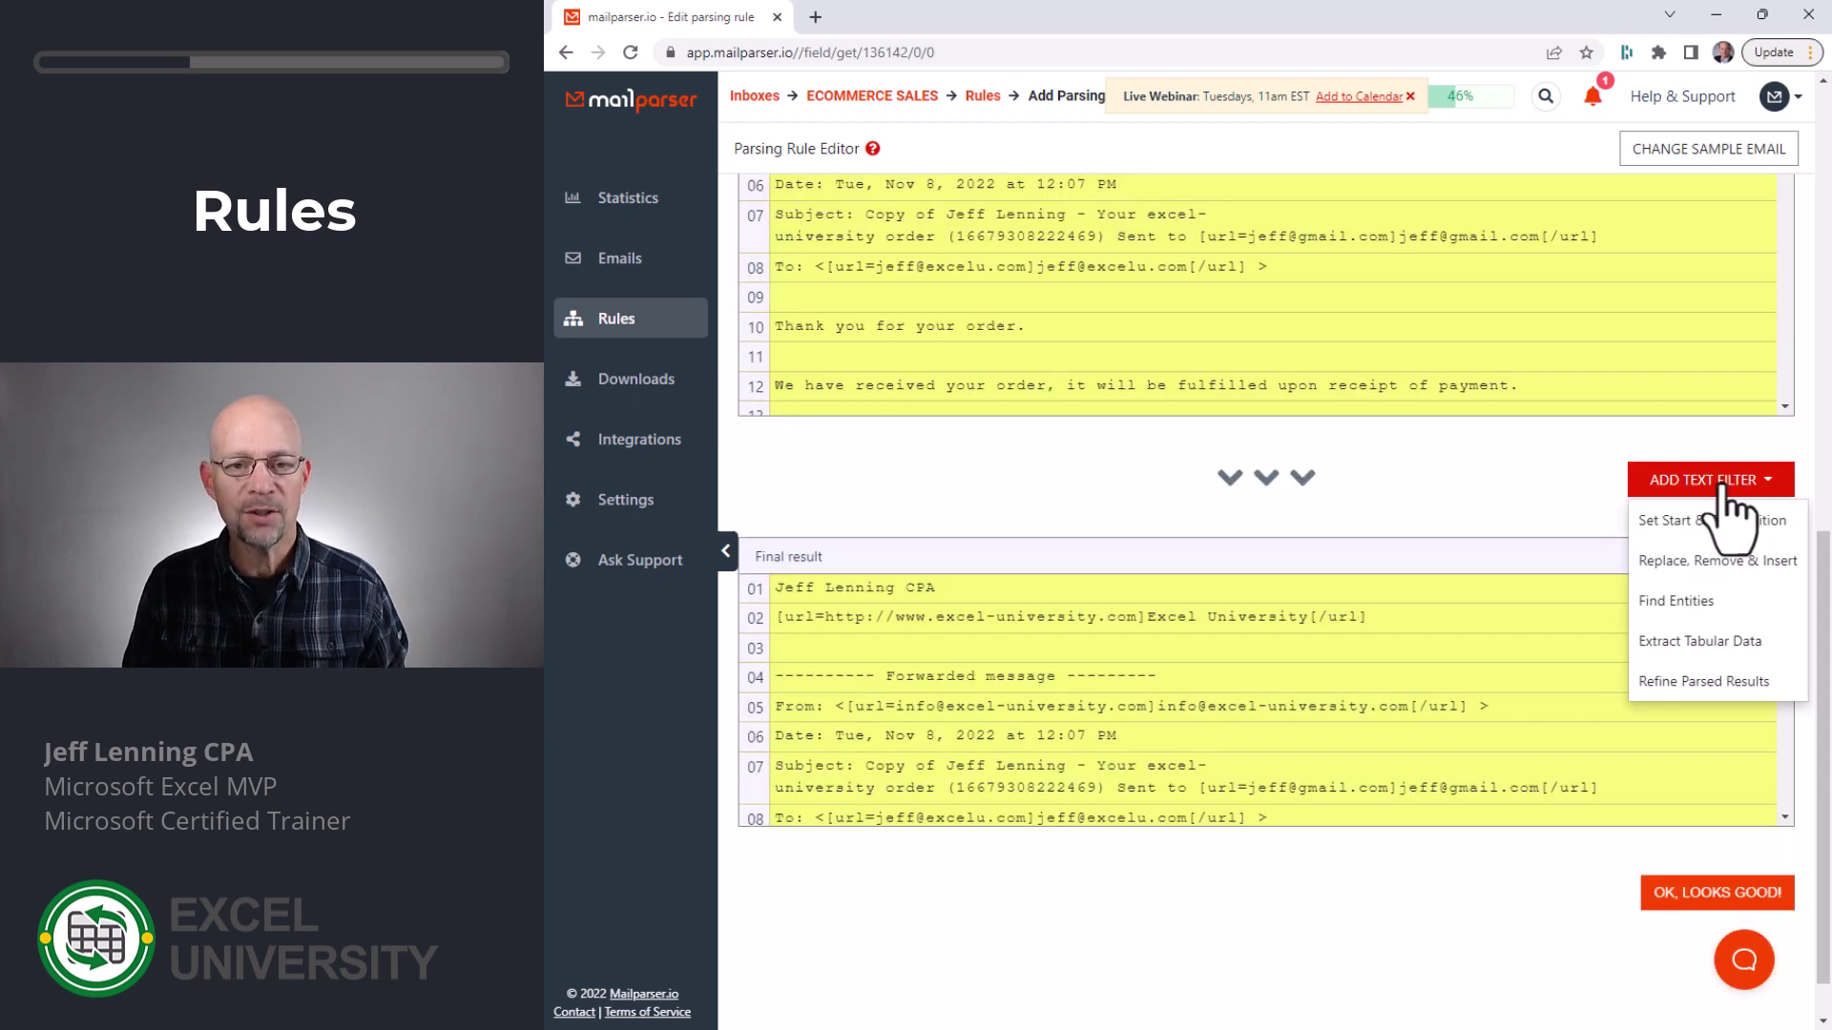
pyautogui.moveTo(1742, 523)
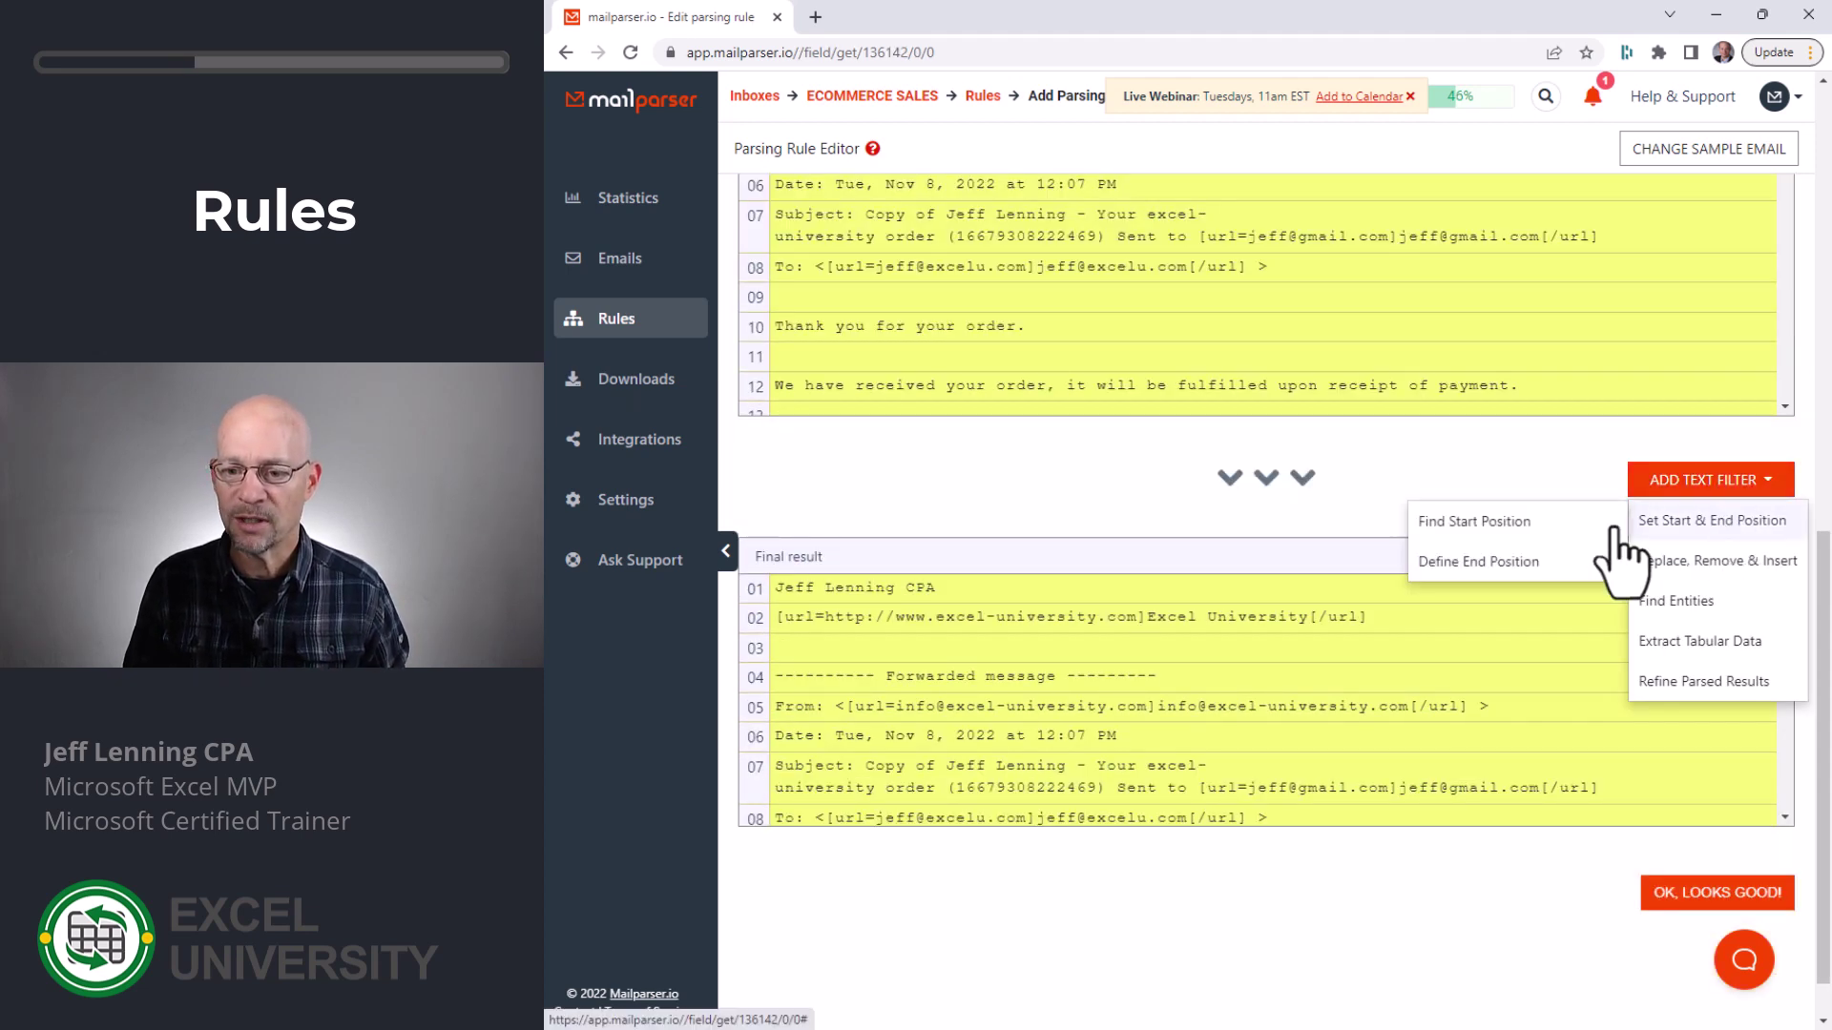
pyautogui.moveTo(1708, 565)
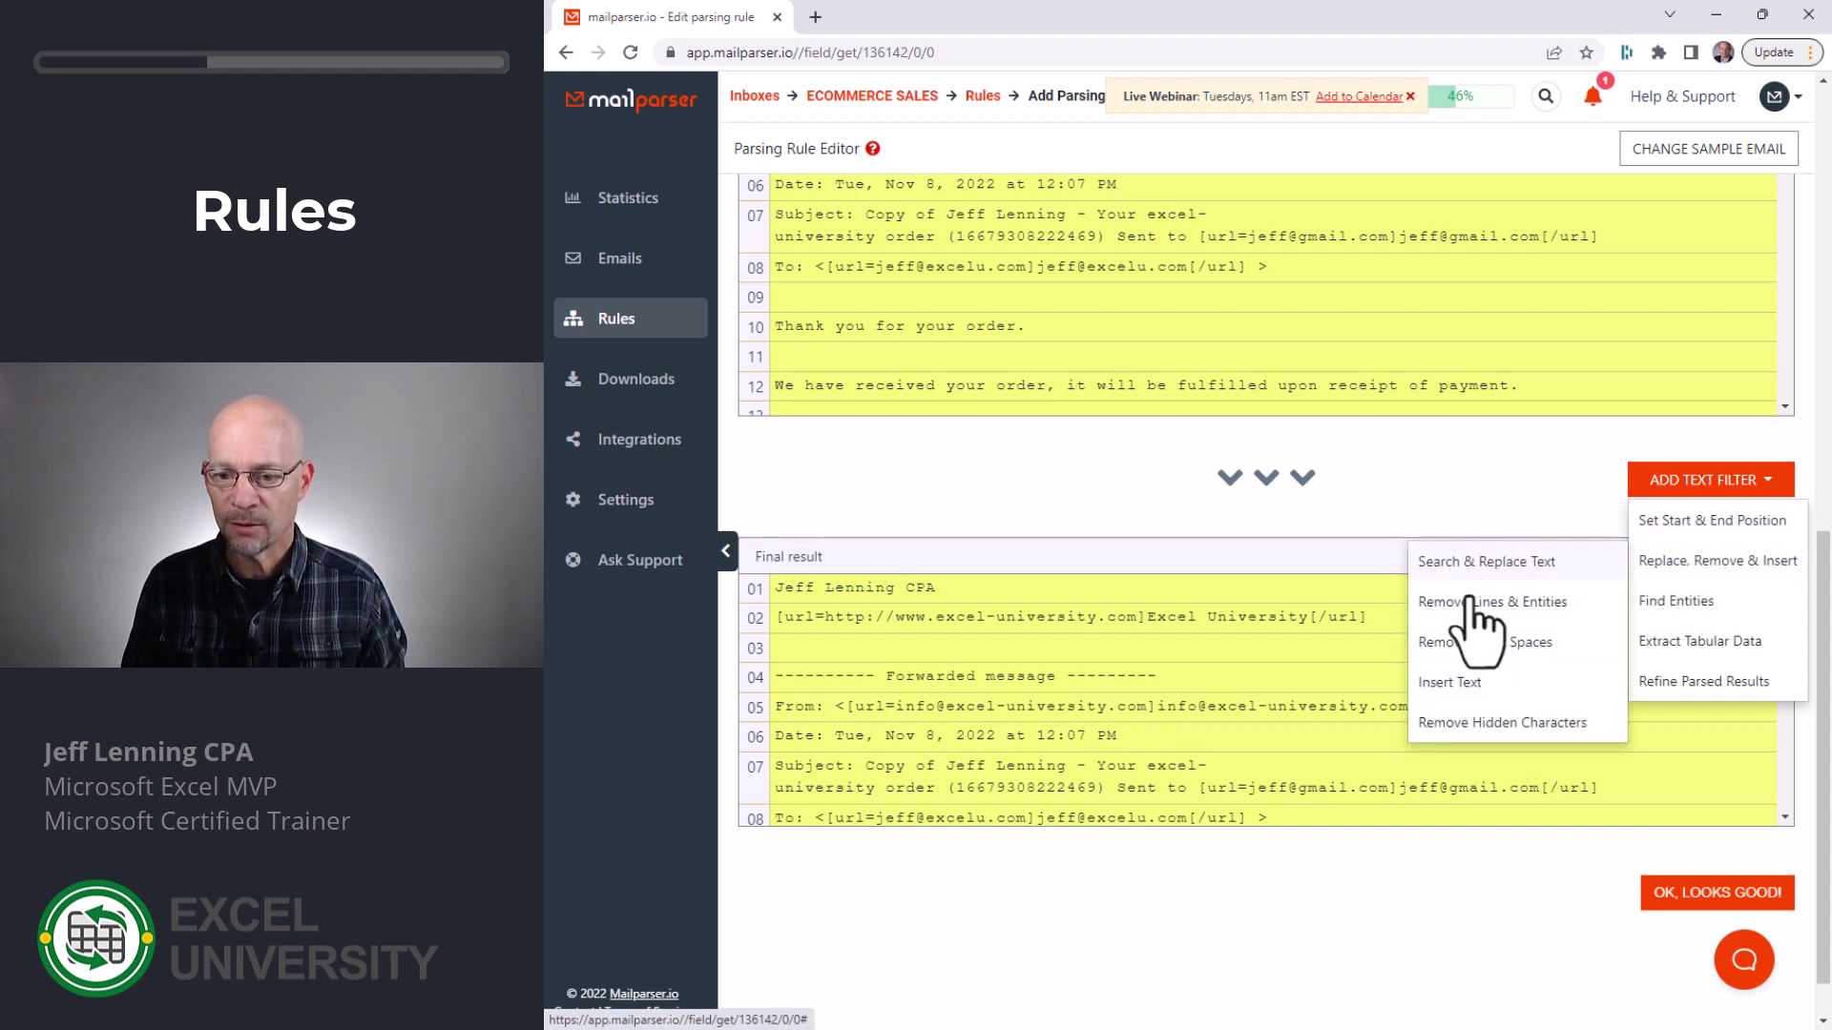
pyautogui.moveTo(1681, 601)
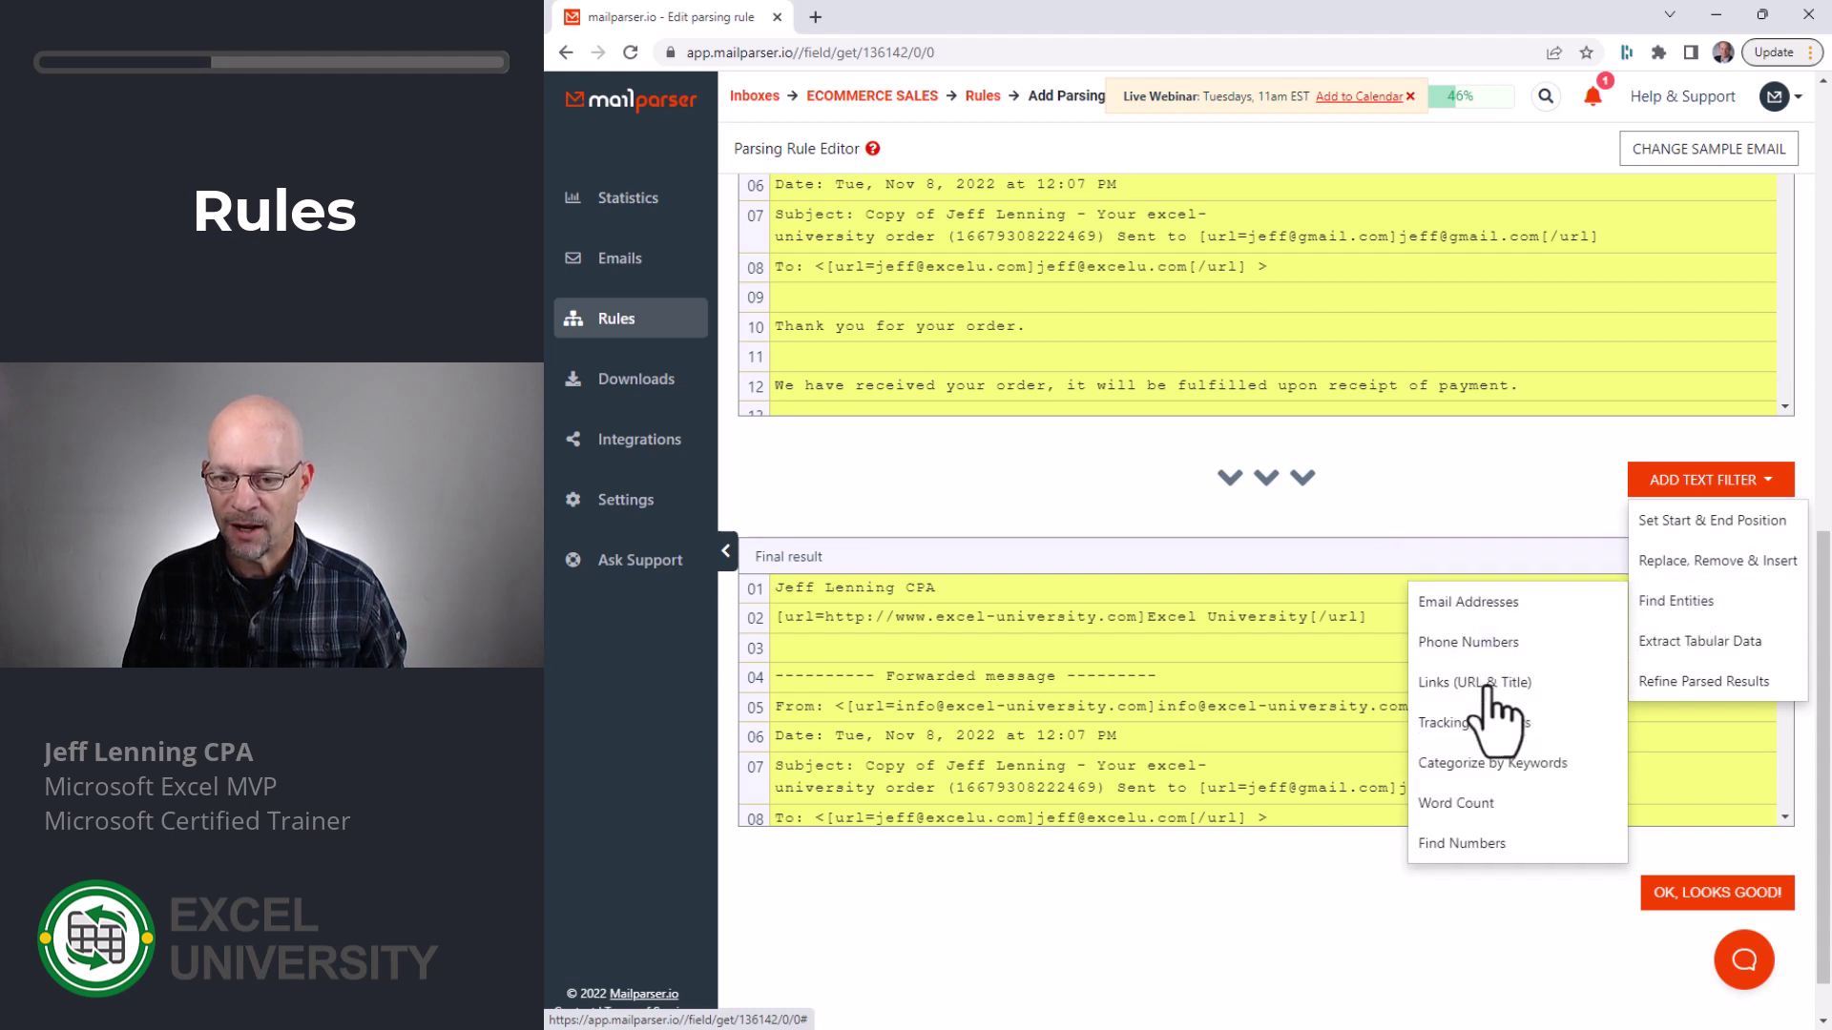
pyautogui.moveTo(1729, 649)
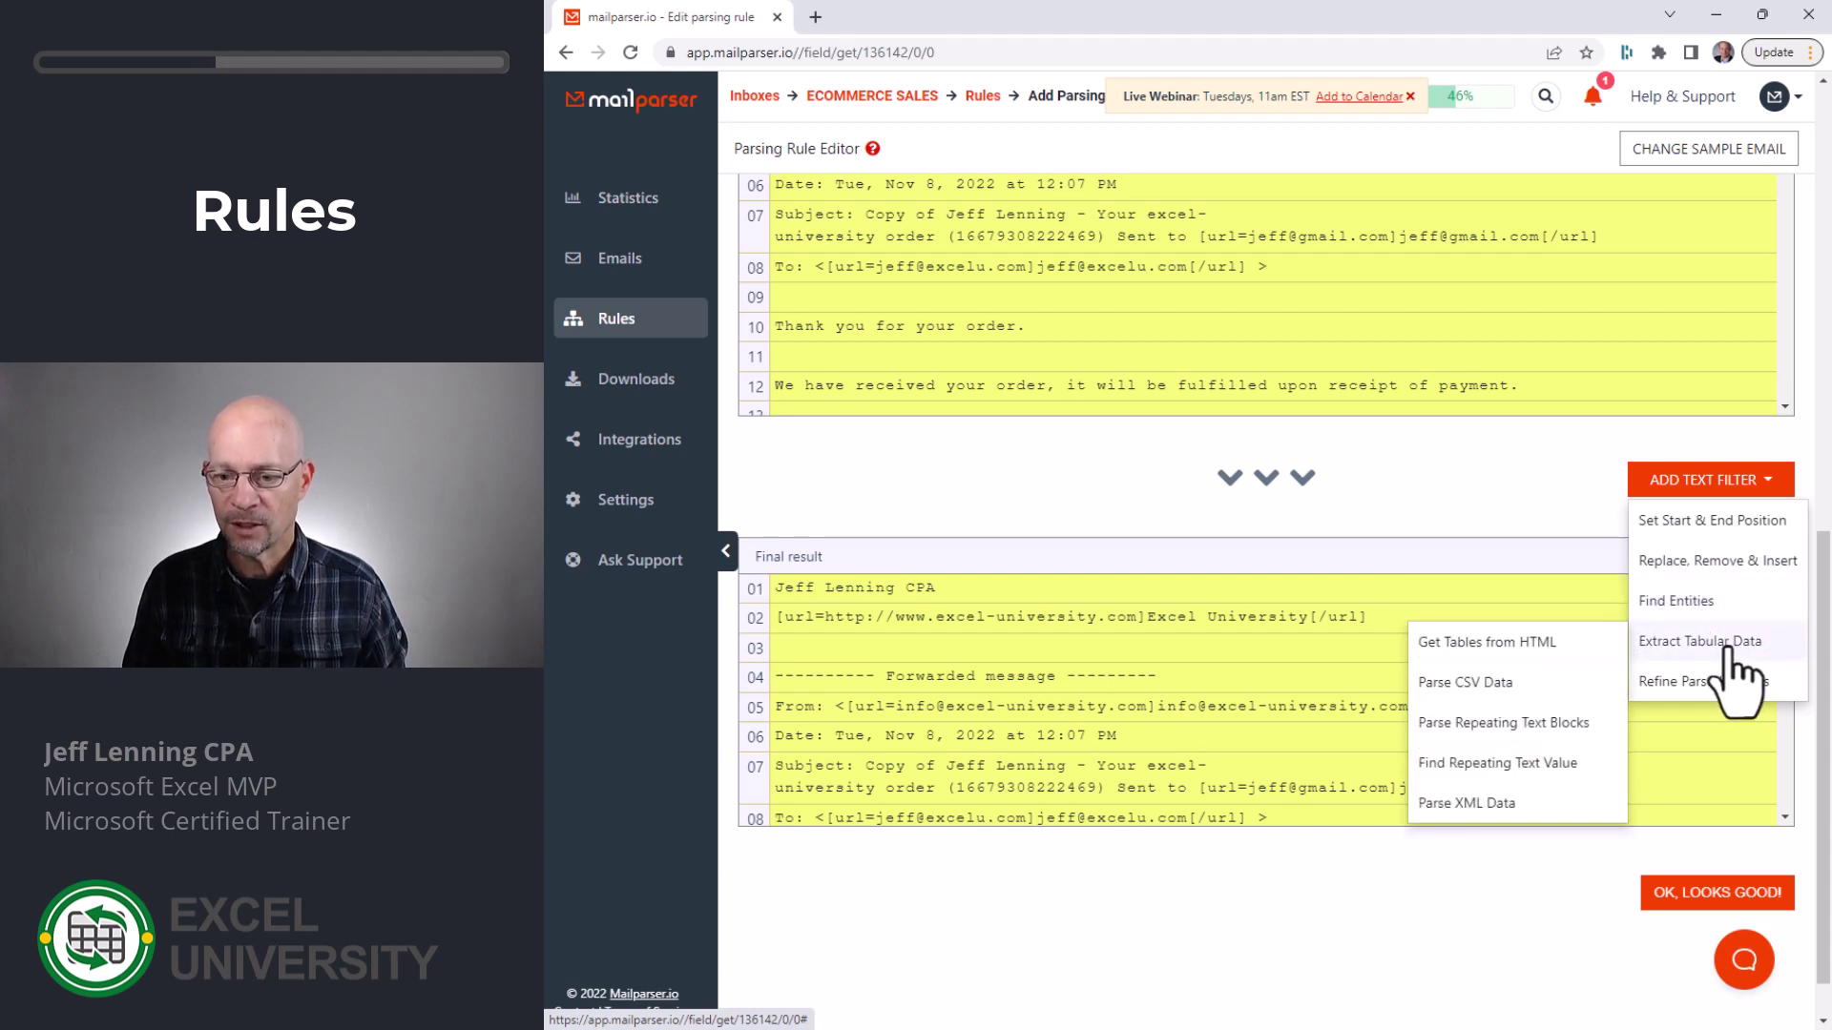
pyautogui.moveTo(1712, 692)
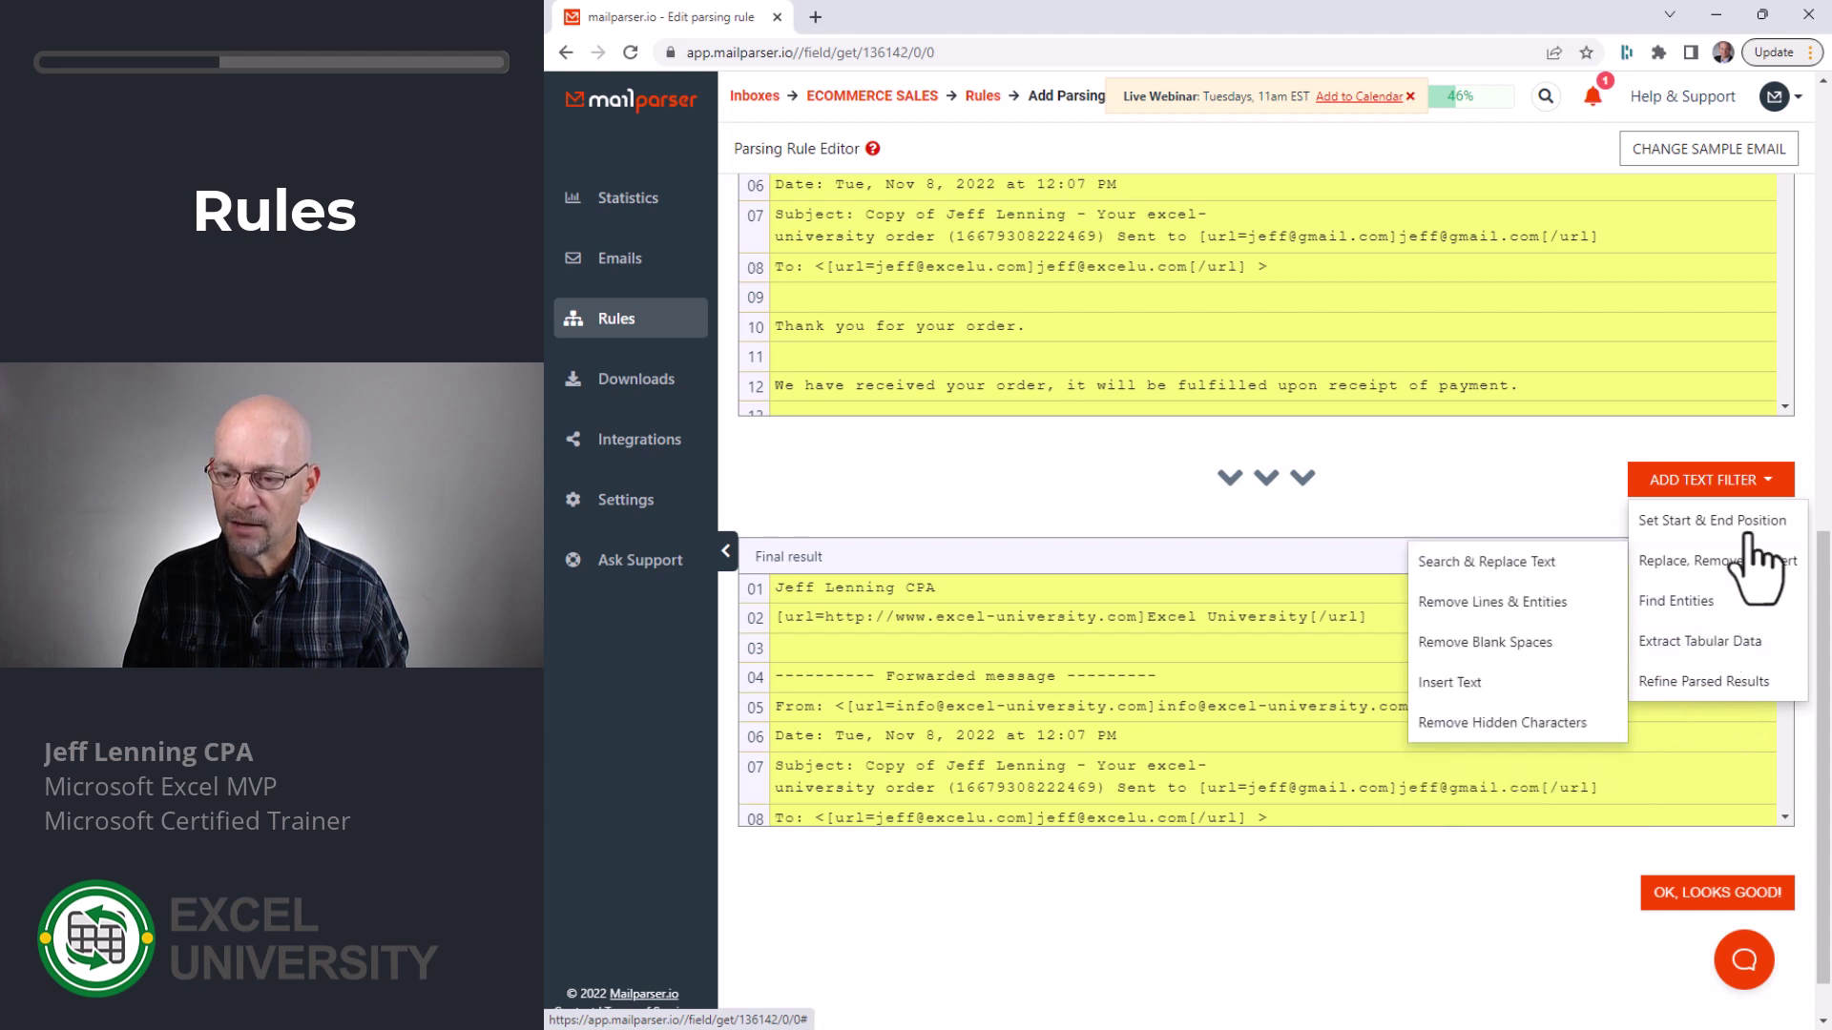
pyautogui.click(1699, 482)
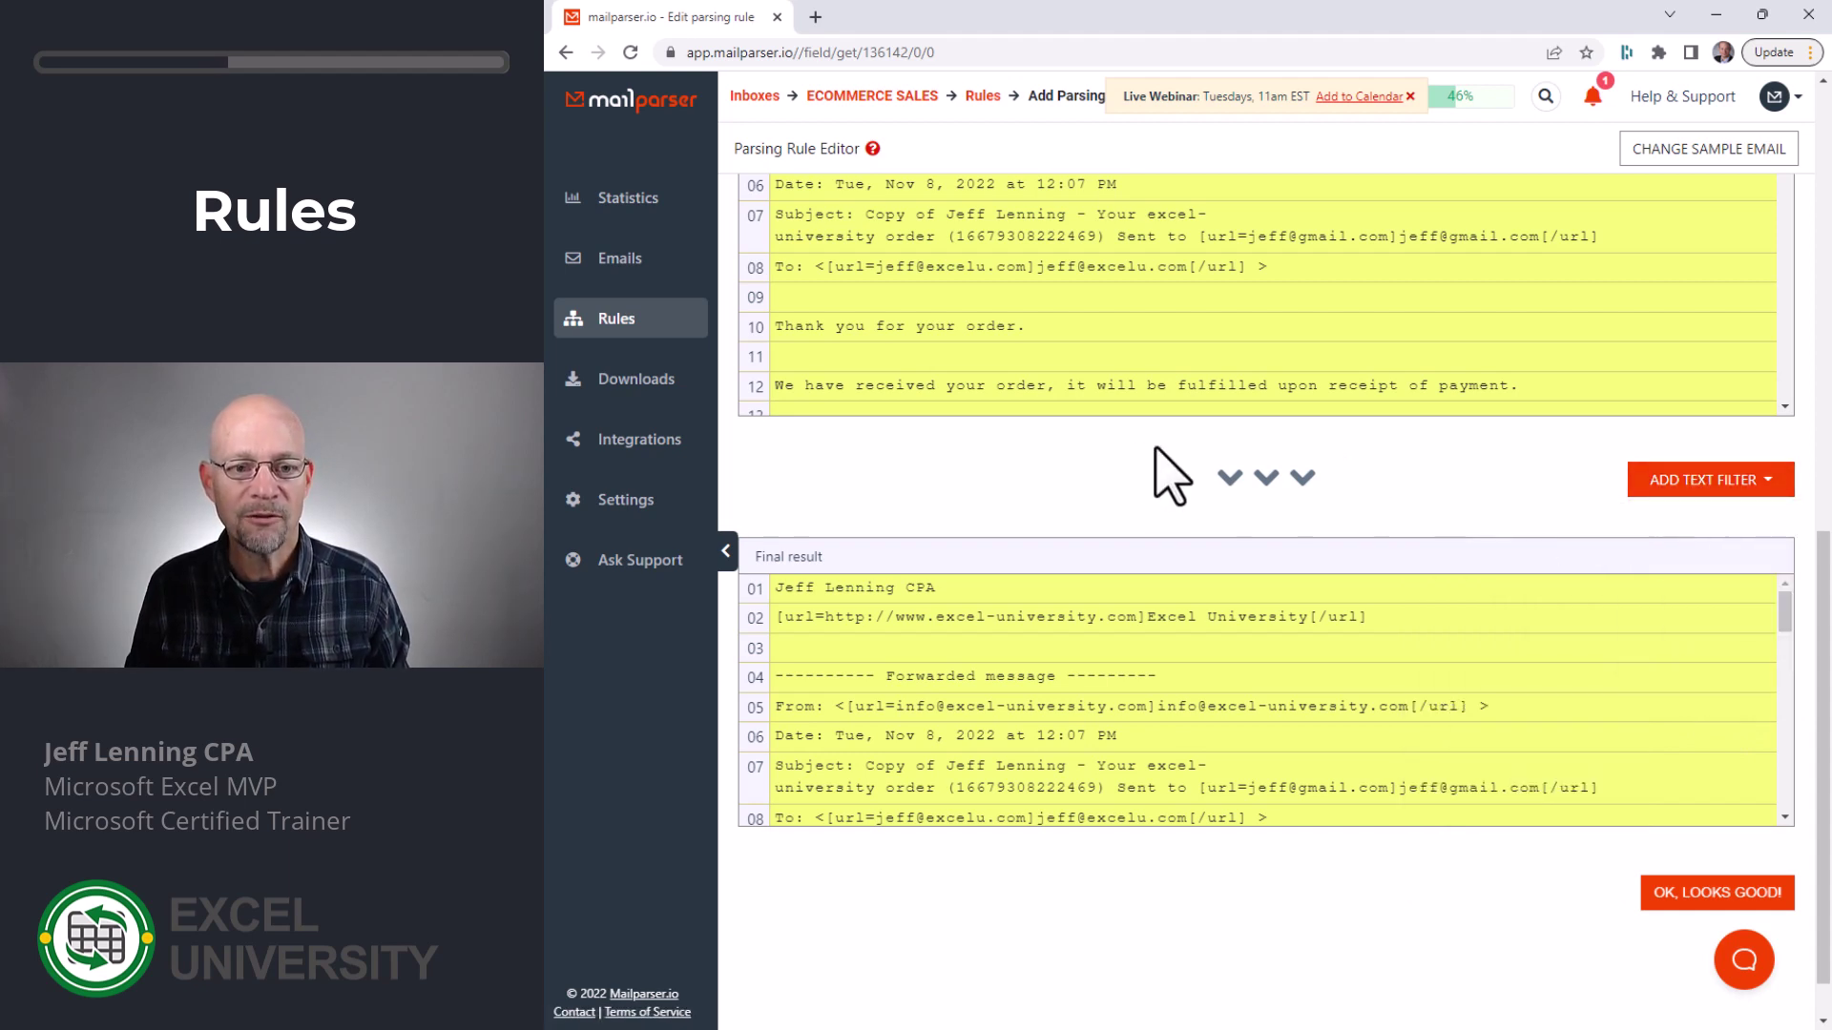
pyautogui.scroll(-8, 1026, 303)
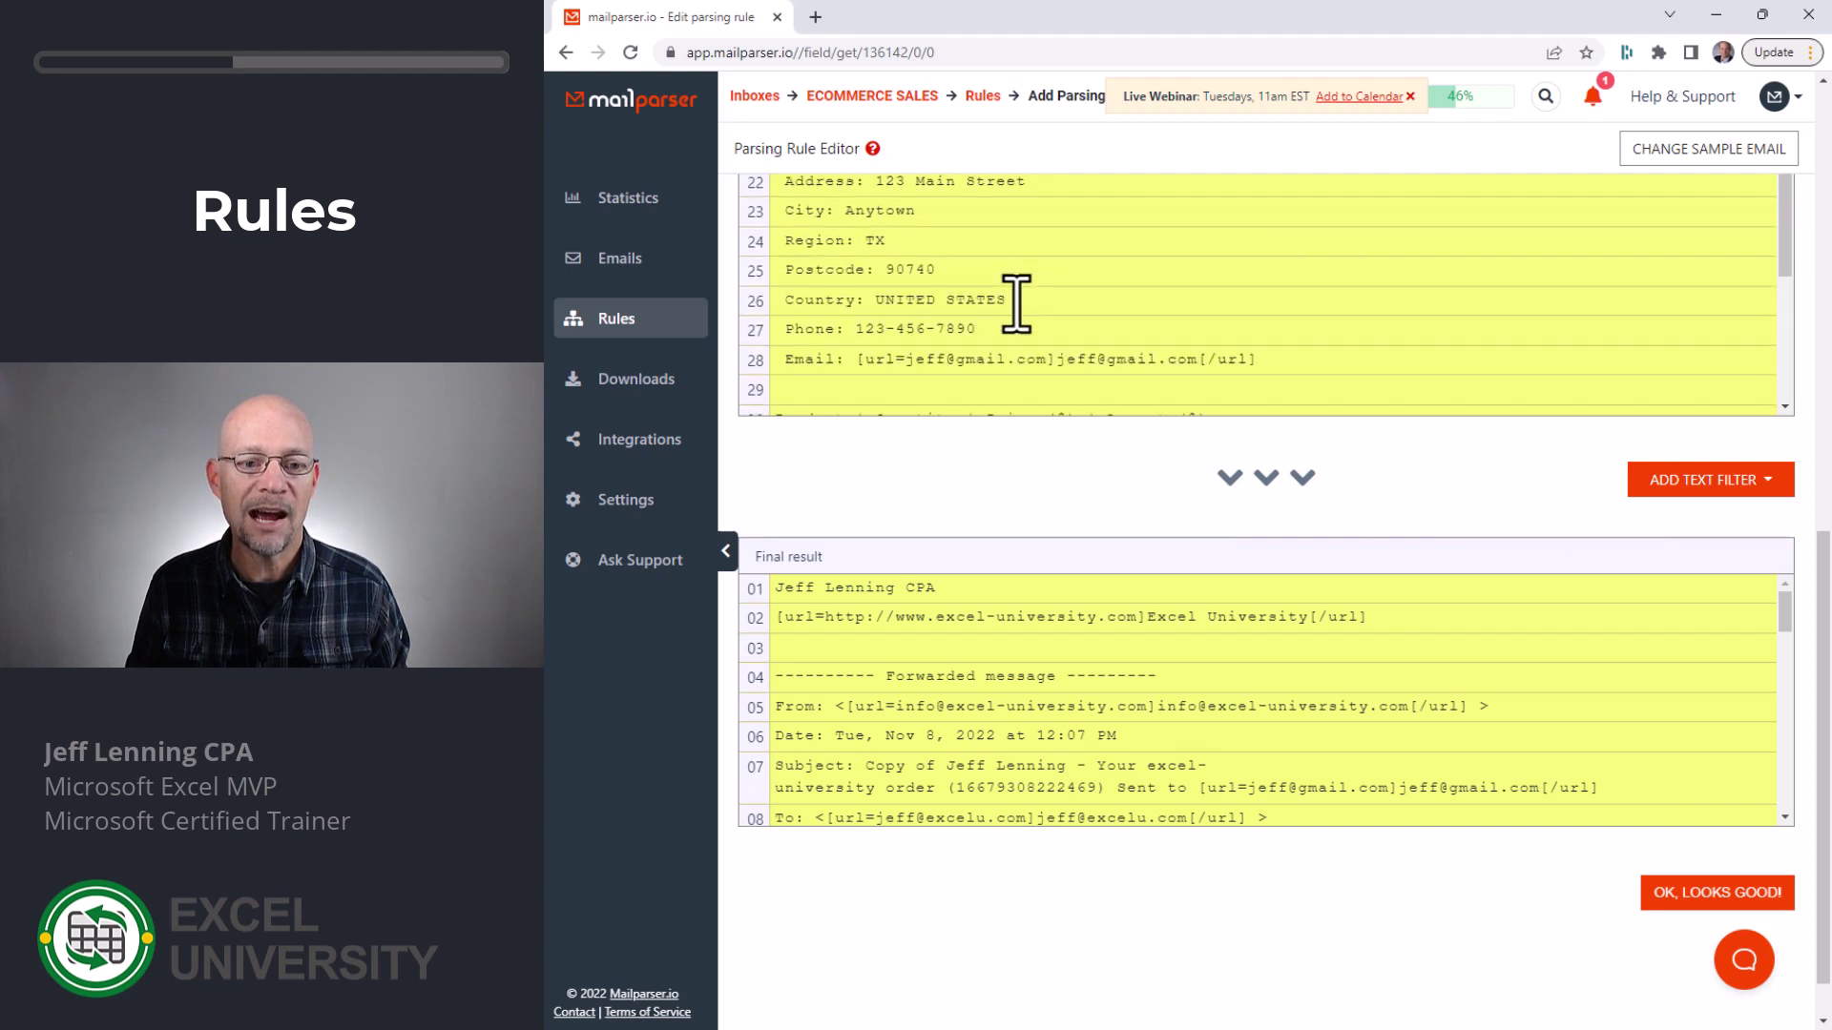
# Add a Find Start Position filter matching text after 'Product |'
pyautogui.click(1729, 484)
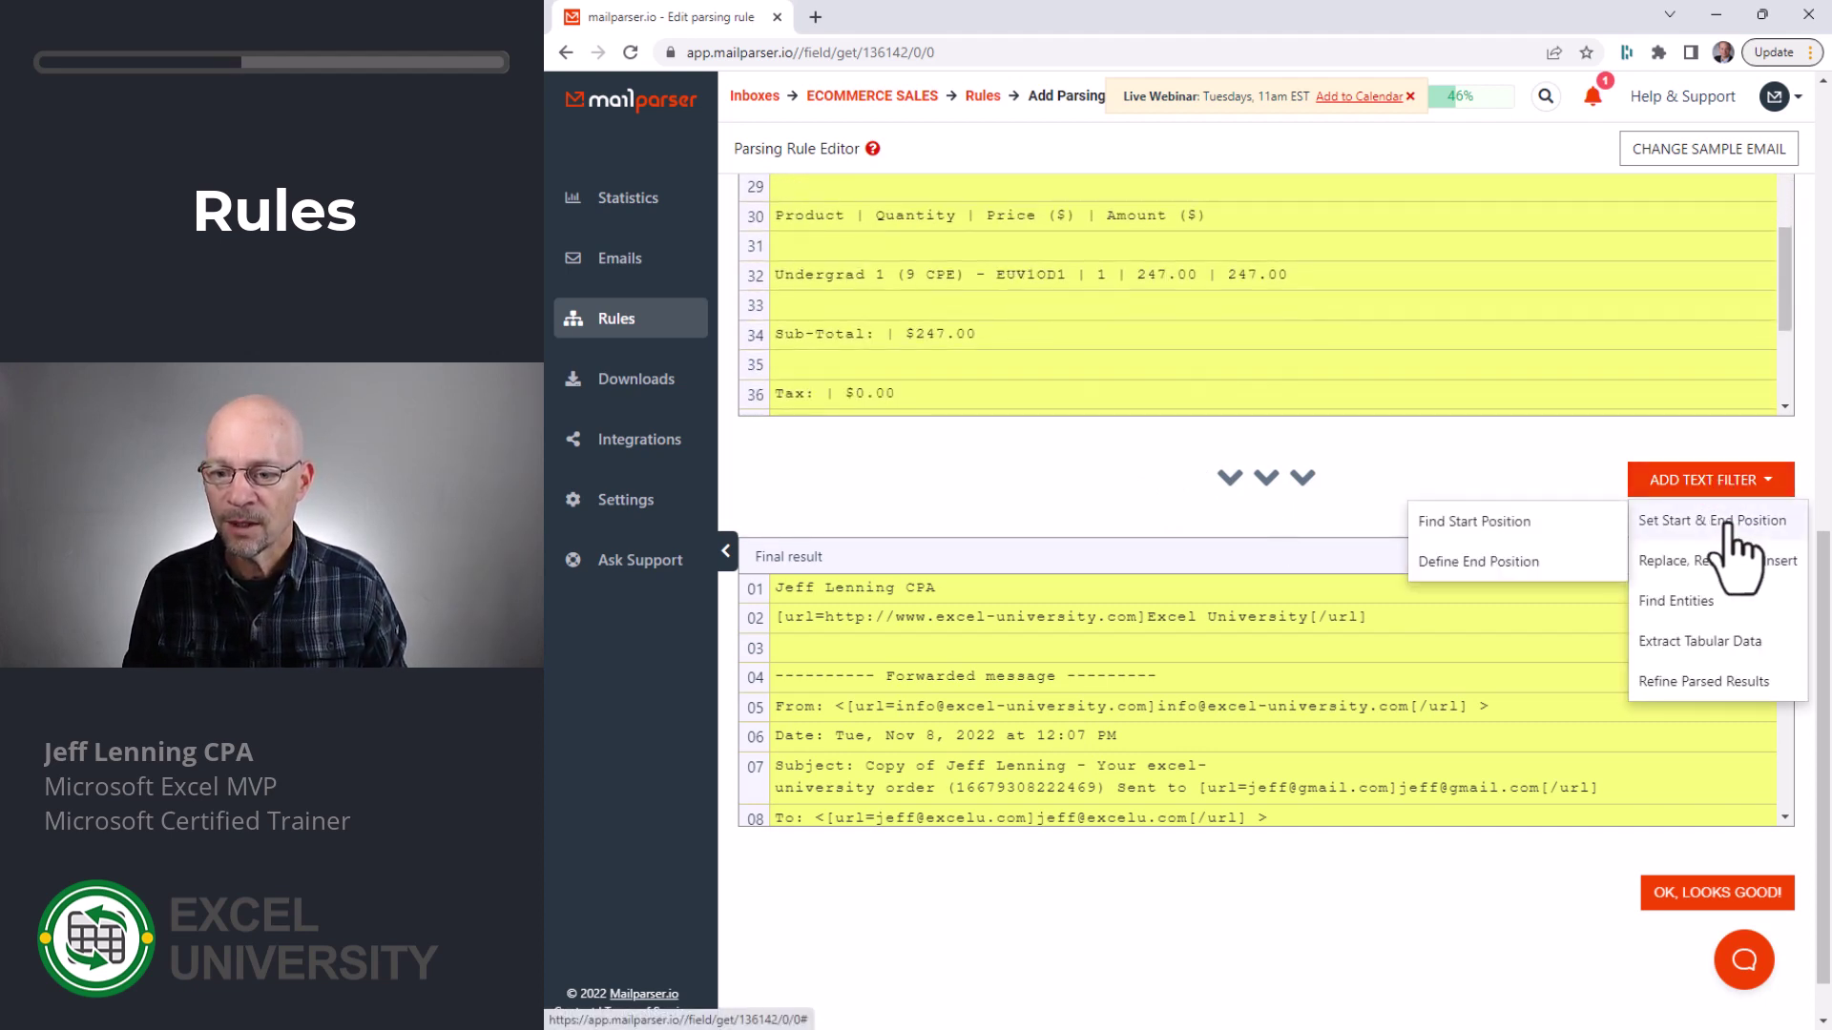
pyautogui.click(1523, 530)
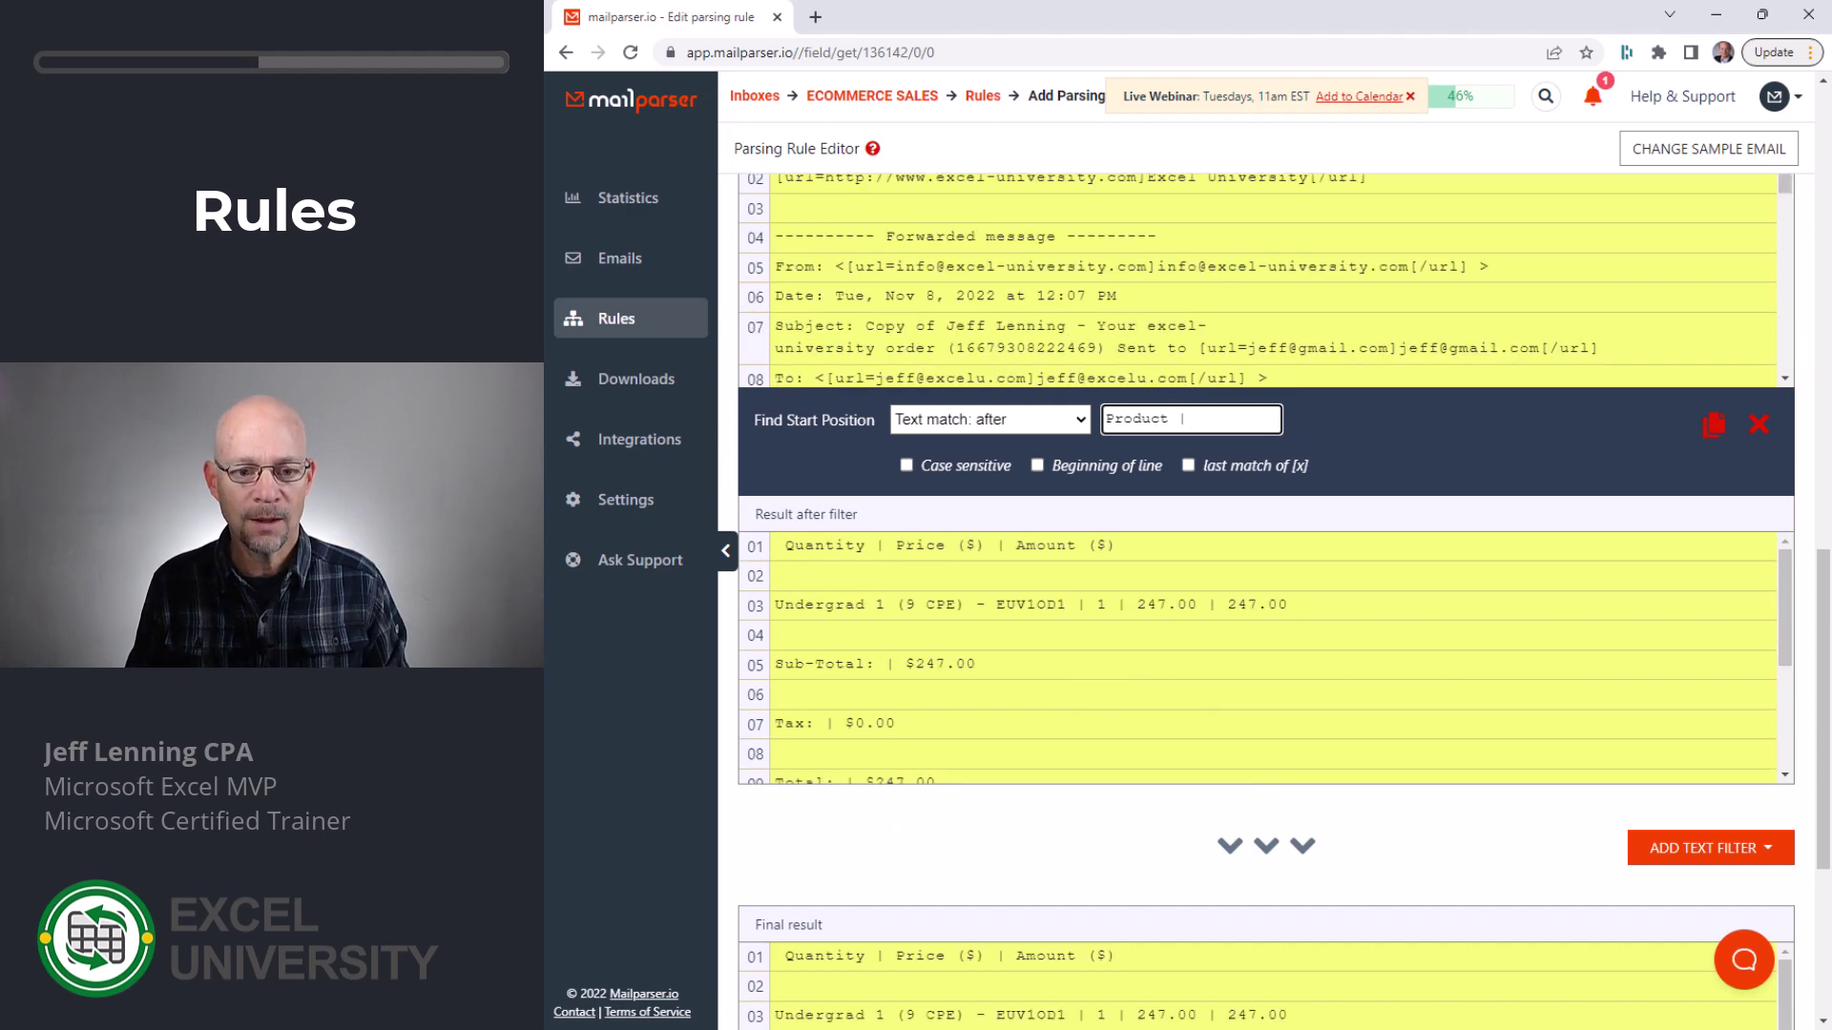
pyautogui.scroll(-3, 833, 552)
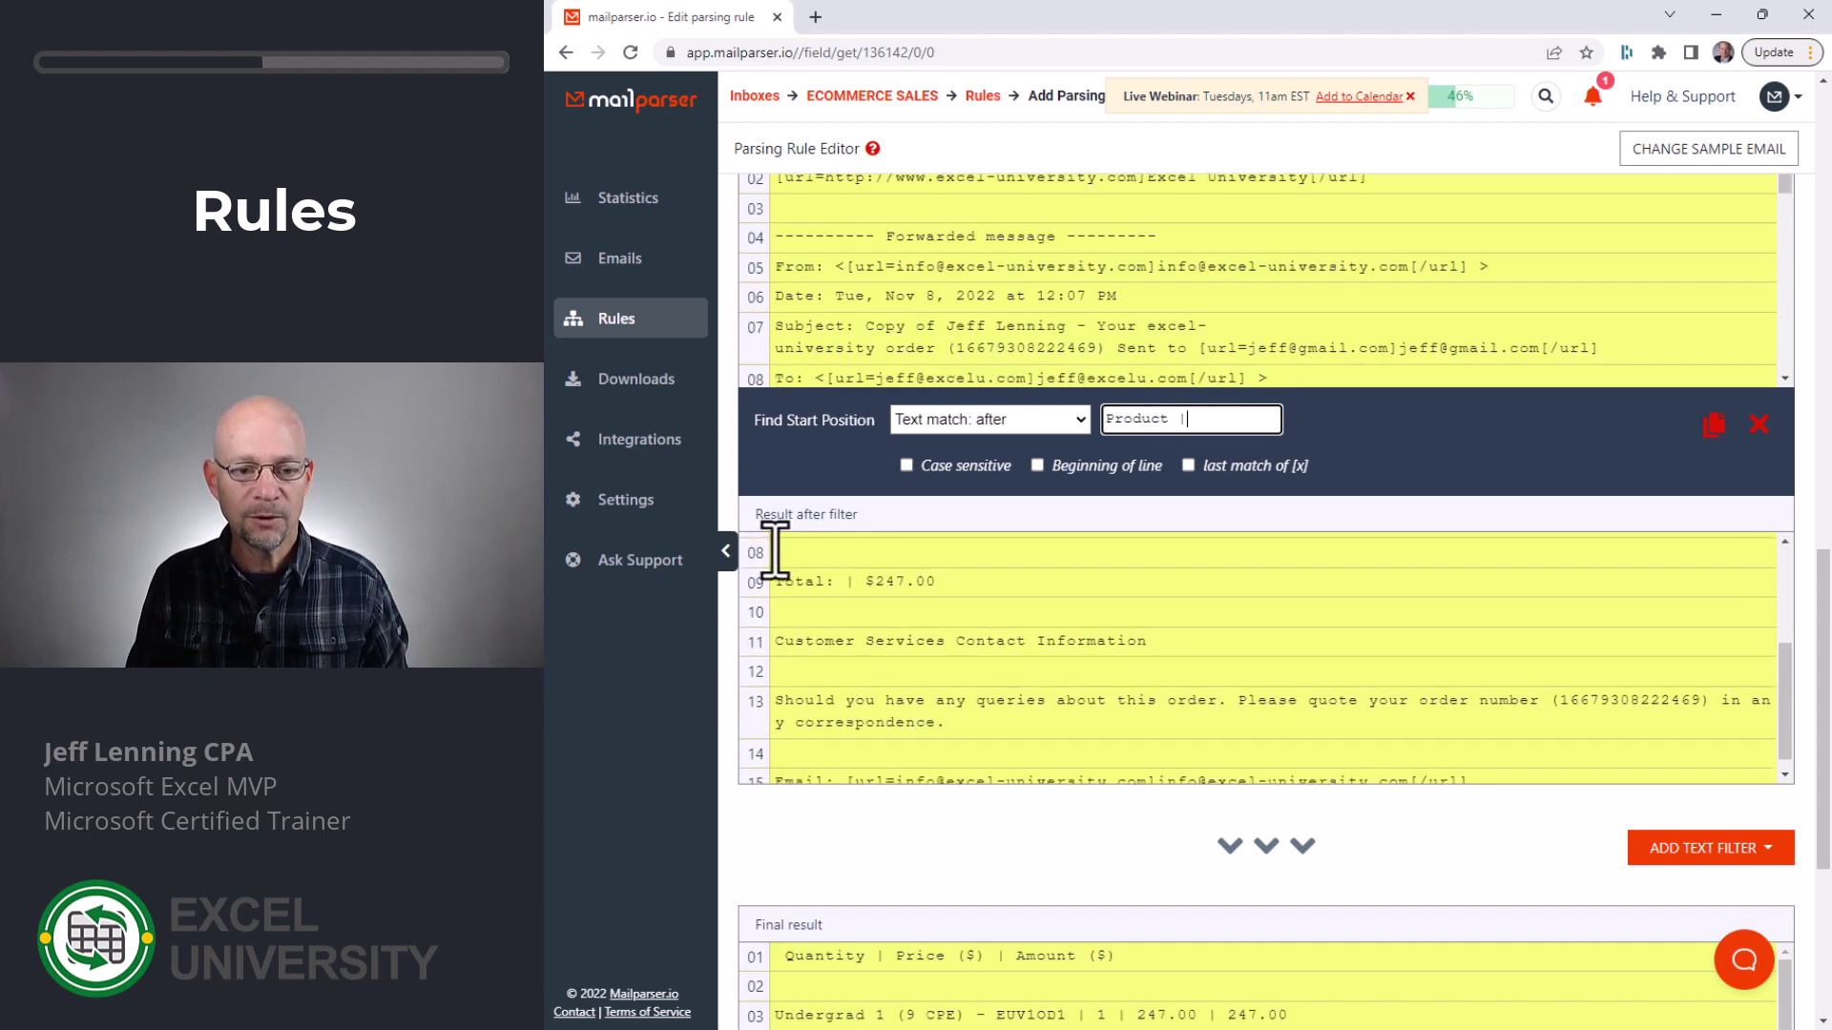
pyautogui.scroll(-4, 735, 592)
pyautogui.scroll(-1, 735, 606)
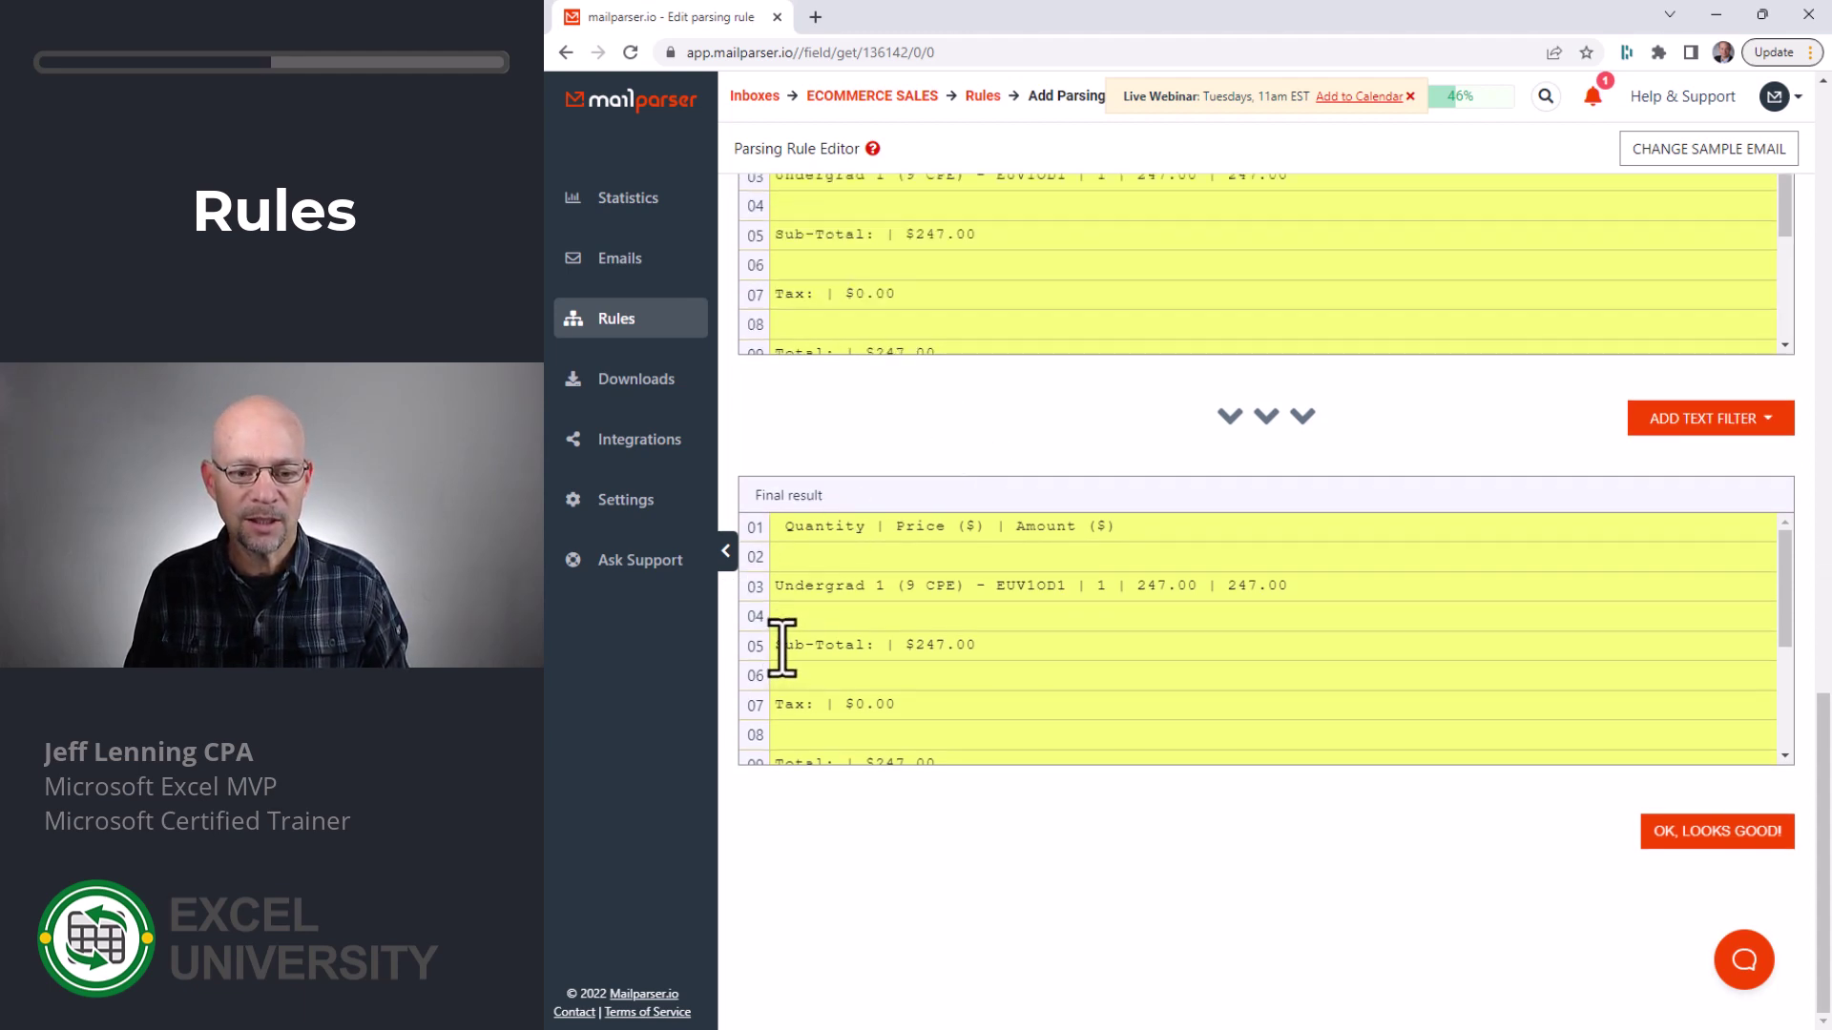
# Add a Define End Position filter ending the text after 'Sub-Total'
pyautogui.click(1712, 422)
pyautogui.moveTo(1718, 460)
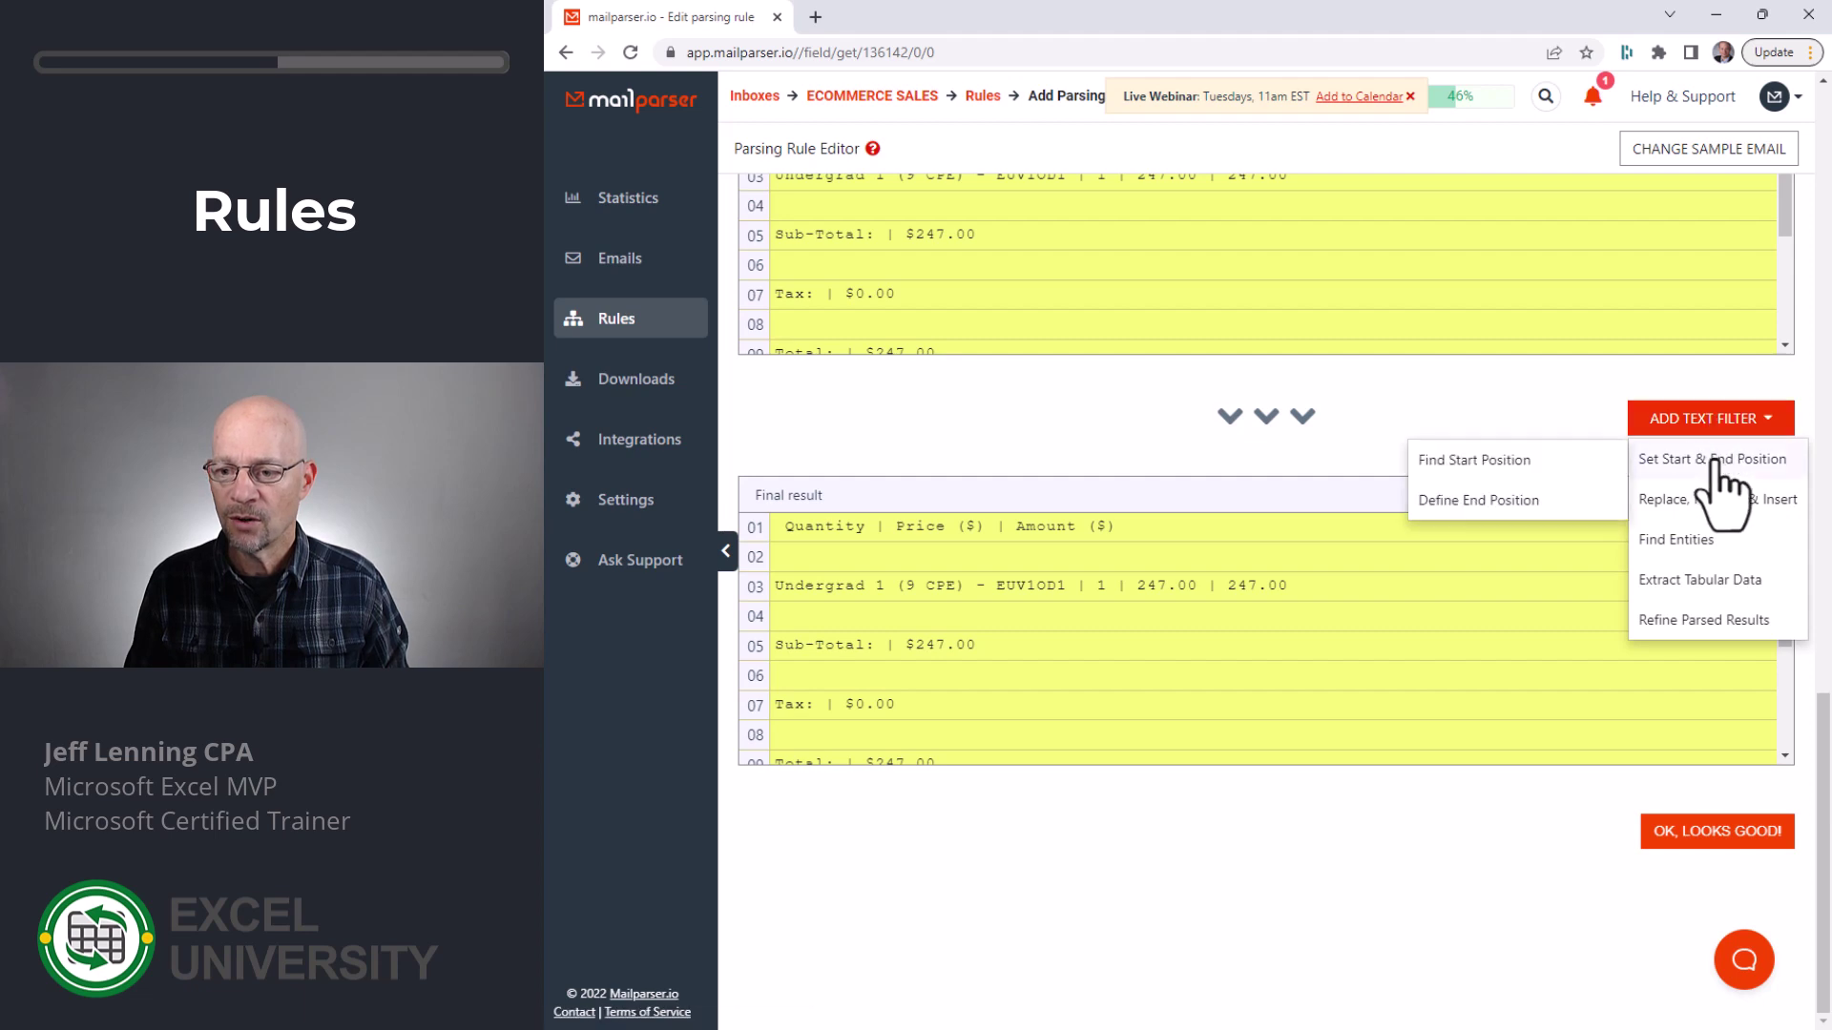
pyautogui.click(1506, 498)
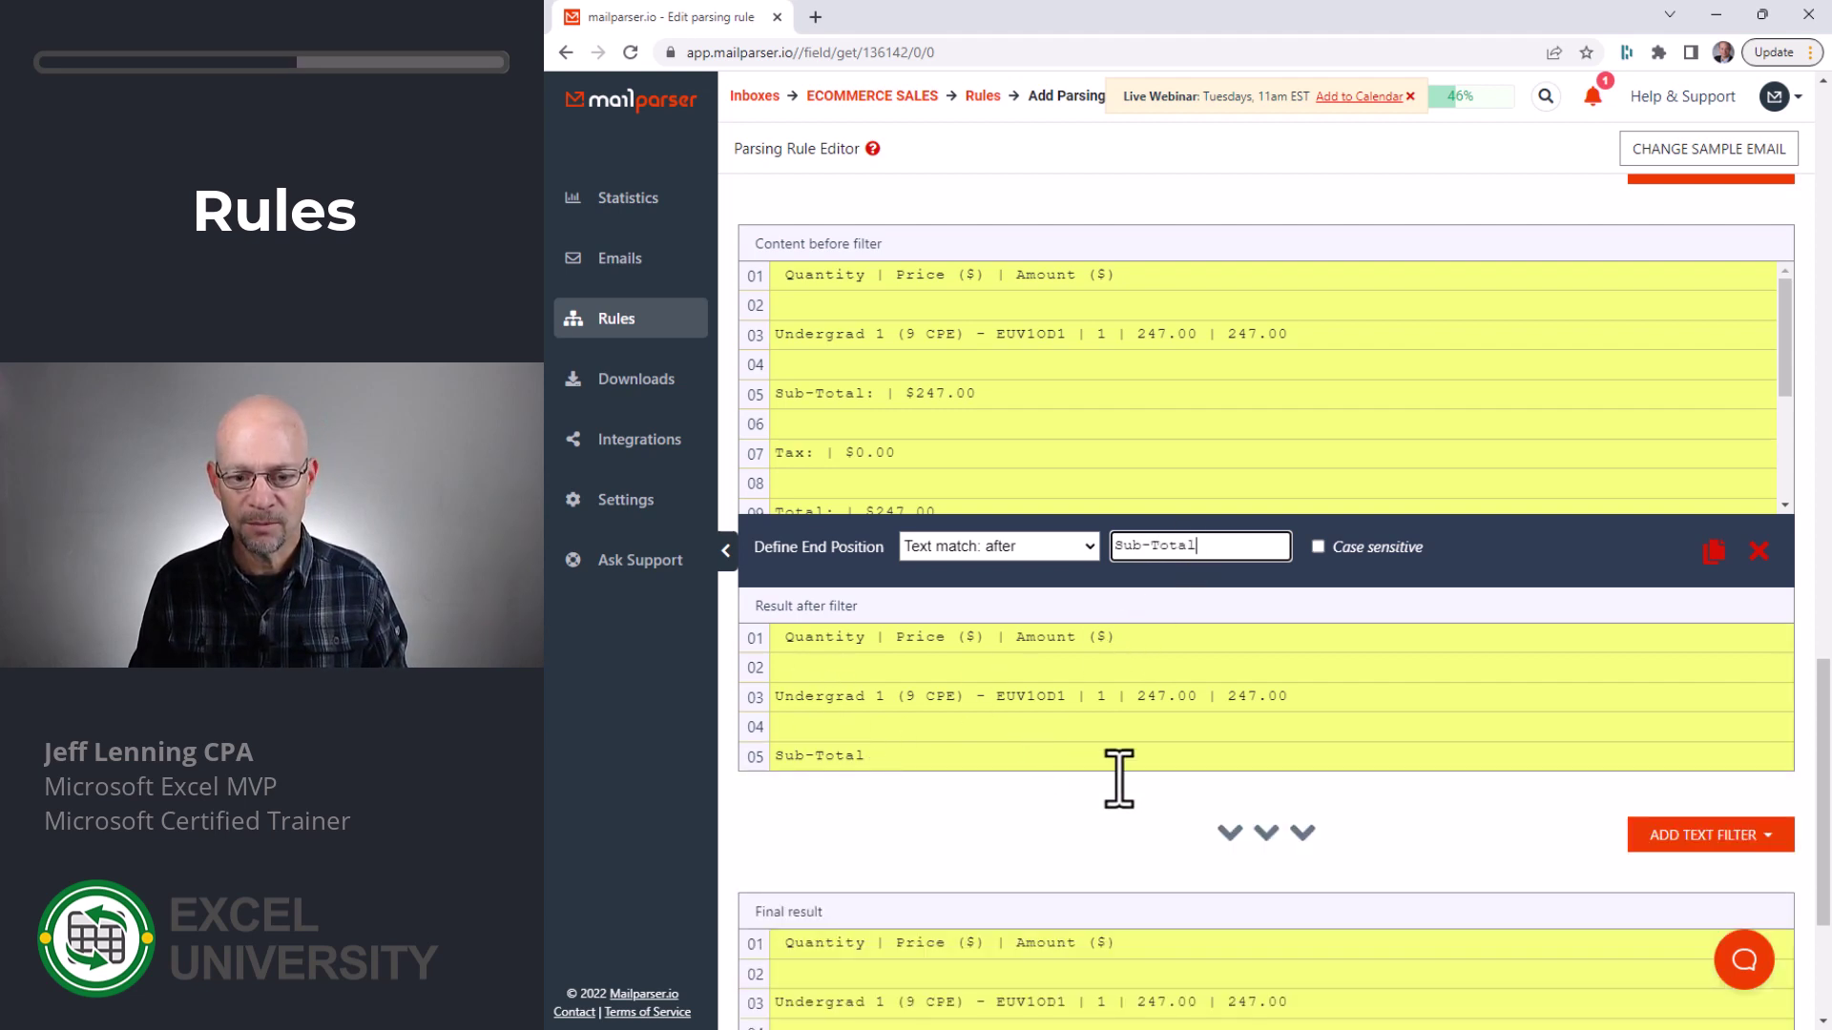
pyautogui.scroll(-1, 997, 839)
pyautogui.scroll(-3, 1009, 840)
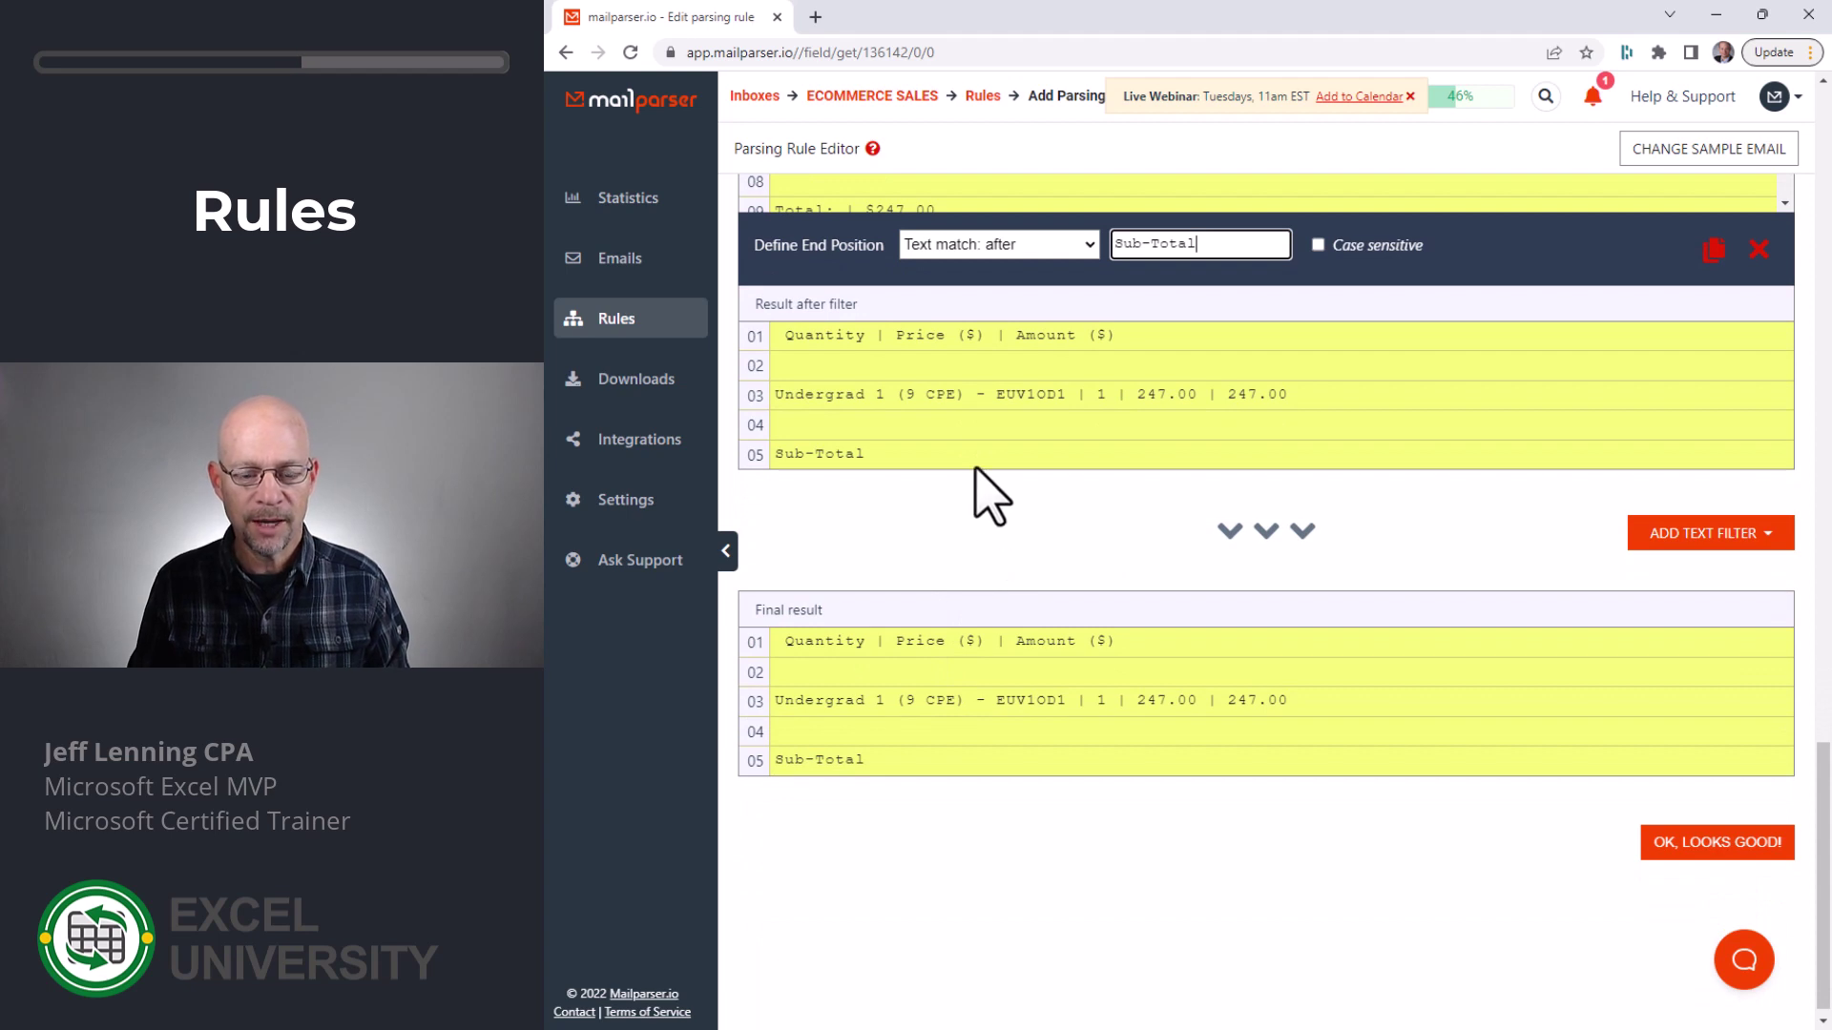
pyautogui.click(982, 704)
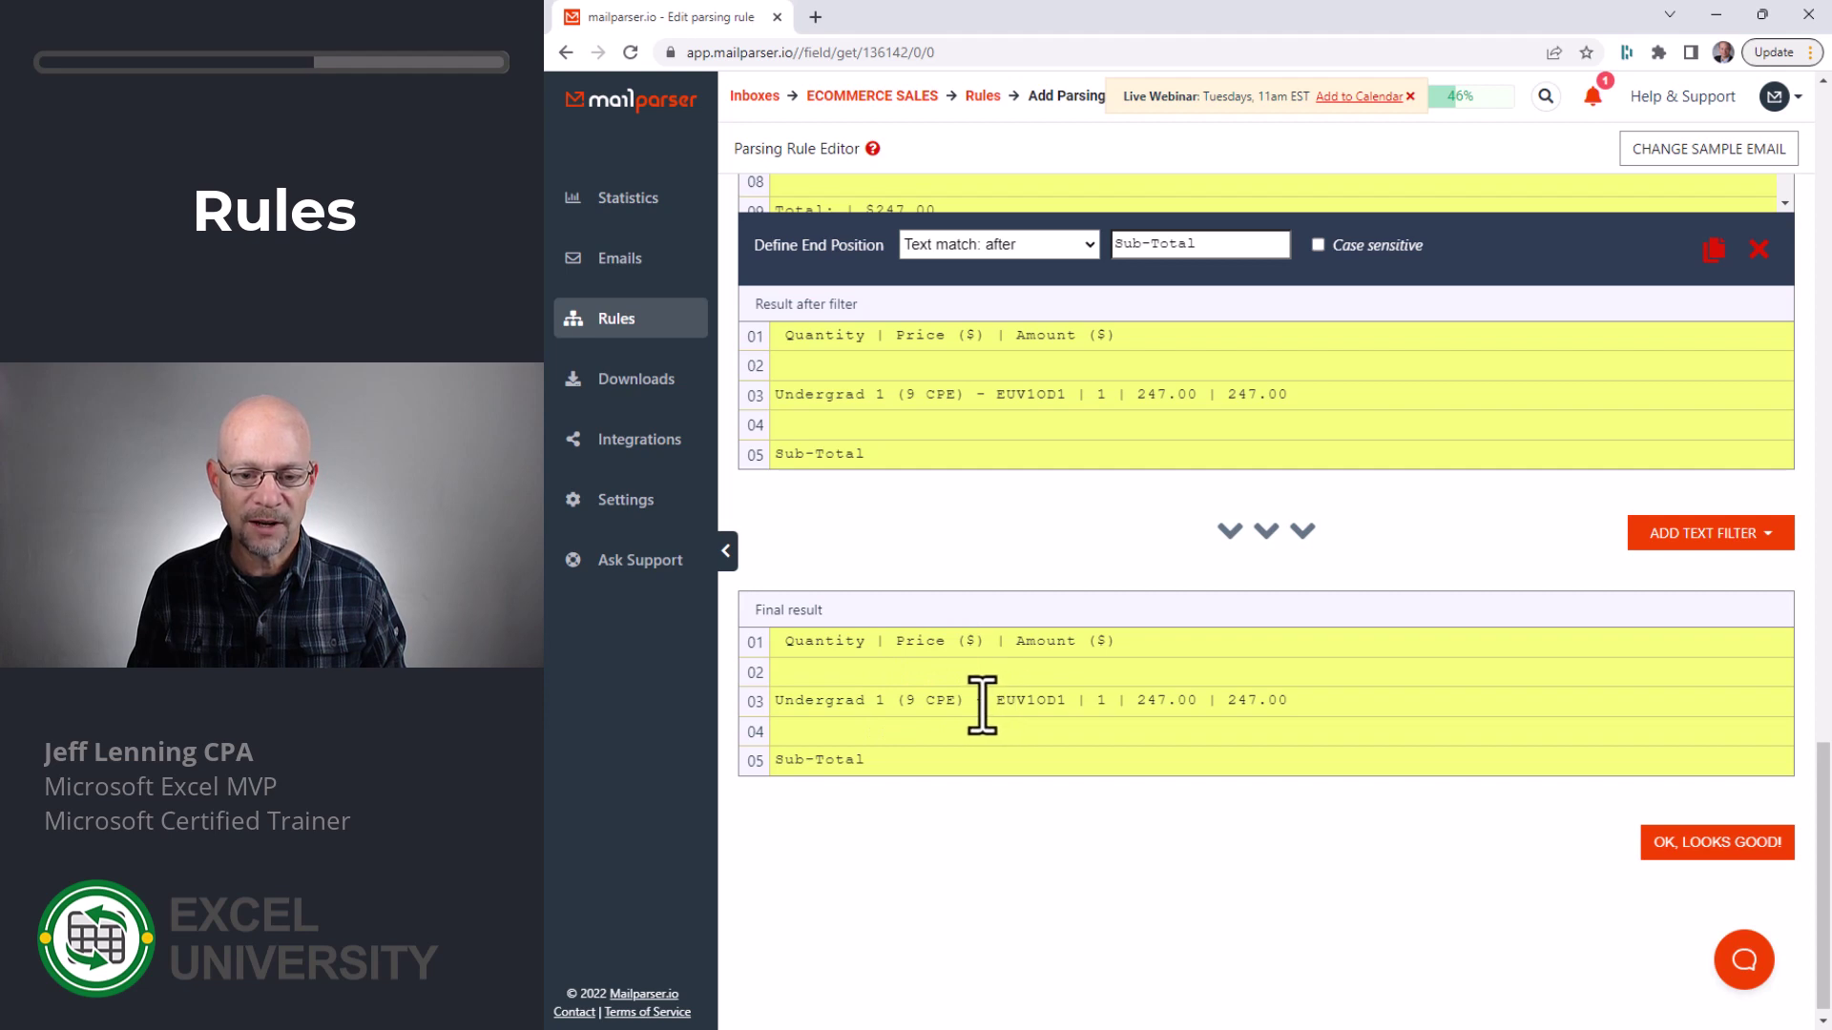
# Add another Find Start Position filter starting after the '-' character
pyautogui.click(1698, 533)
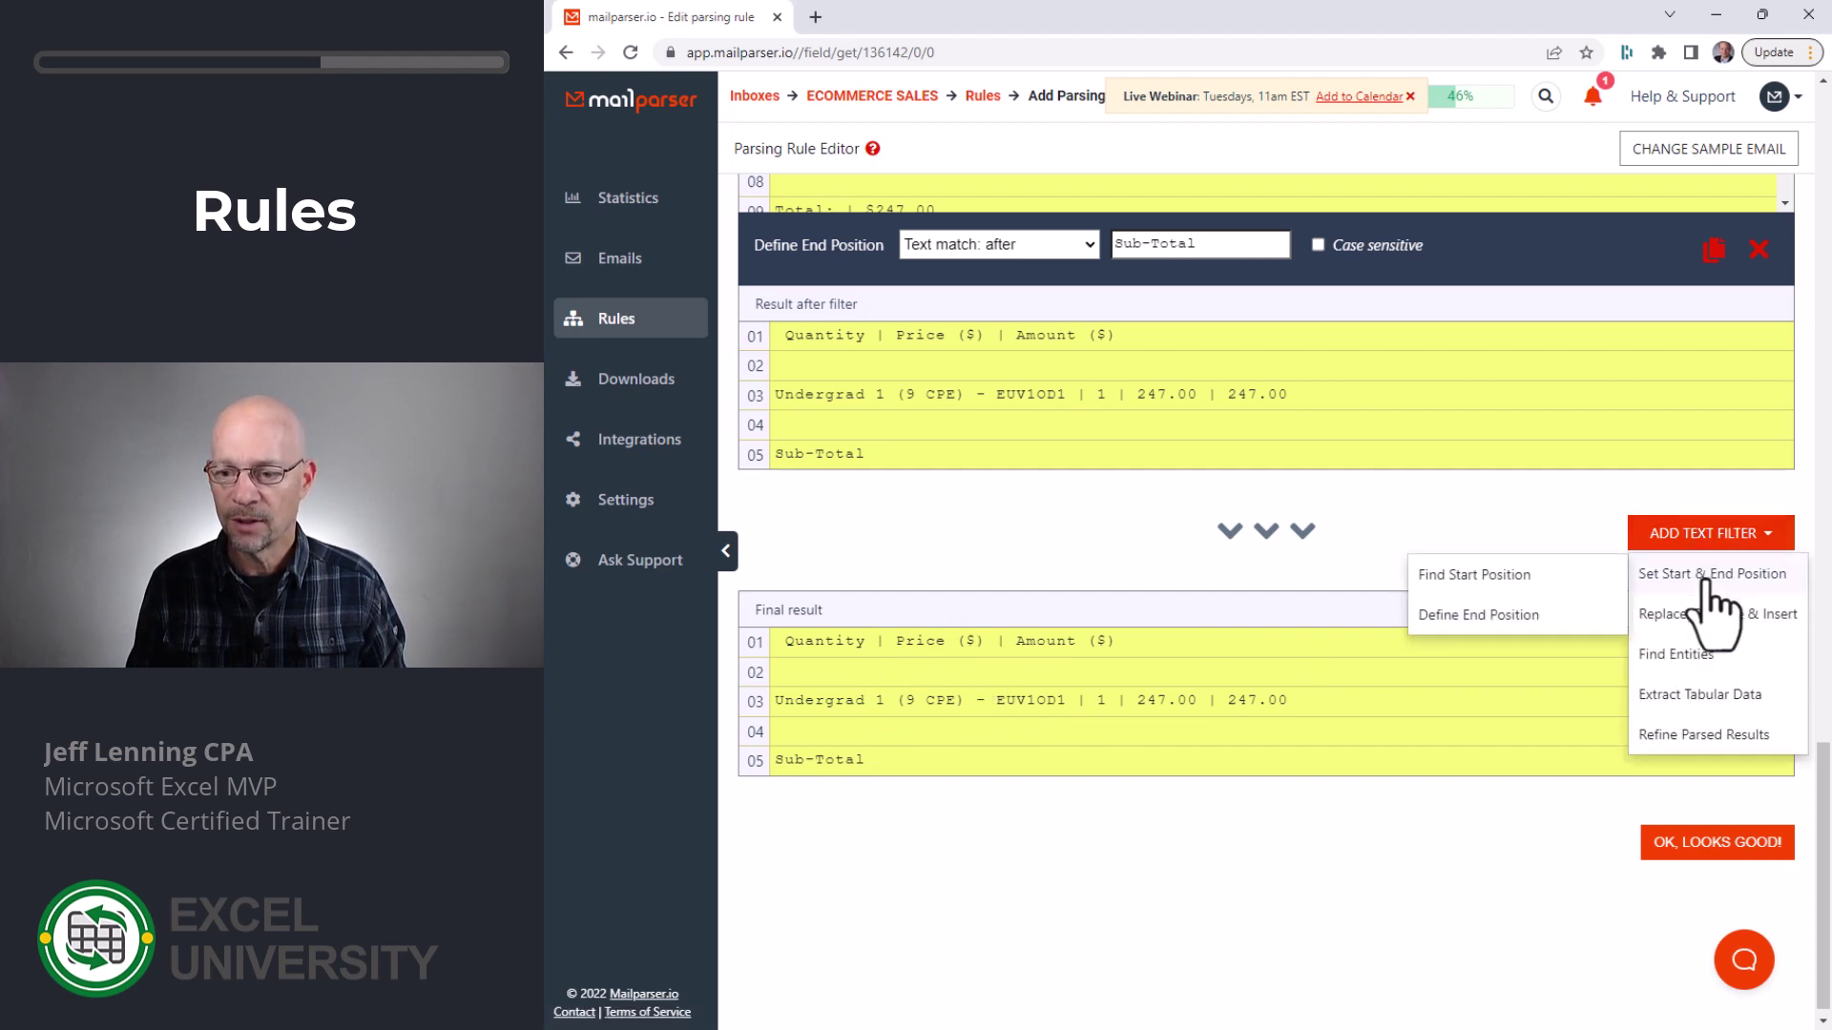
pyautogui.click(1500, 576)
pyautogui.scroll(-4, 1184, 632)
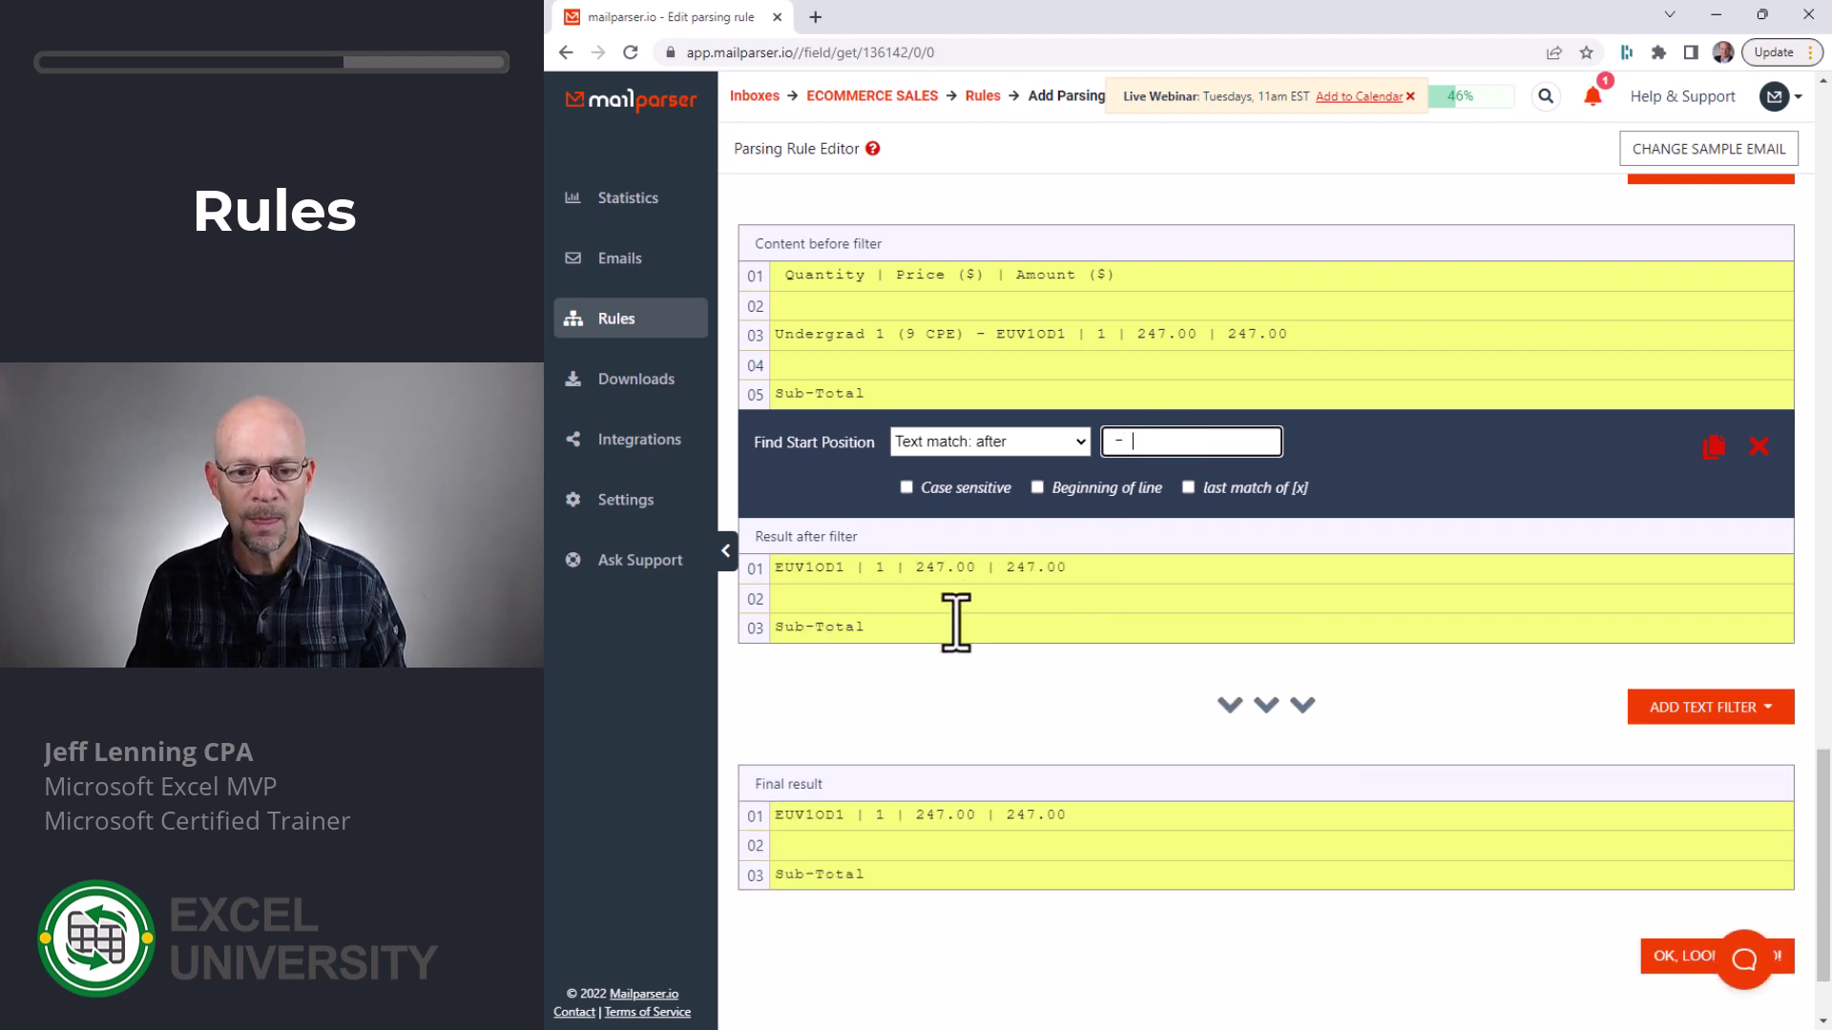
pyautogui.scroll(-1, 955, 623)
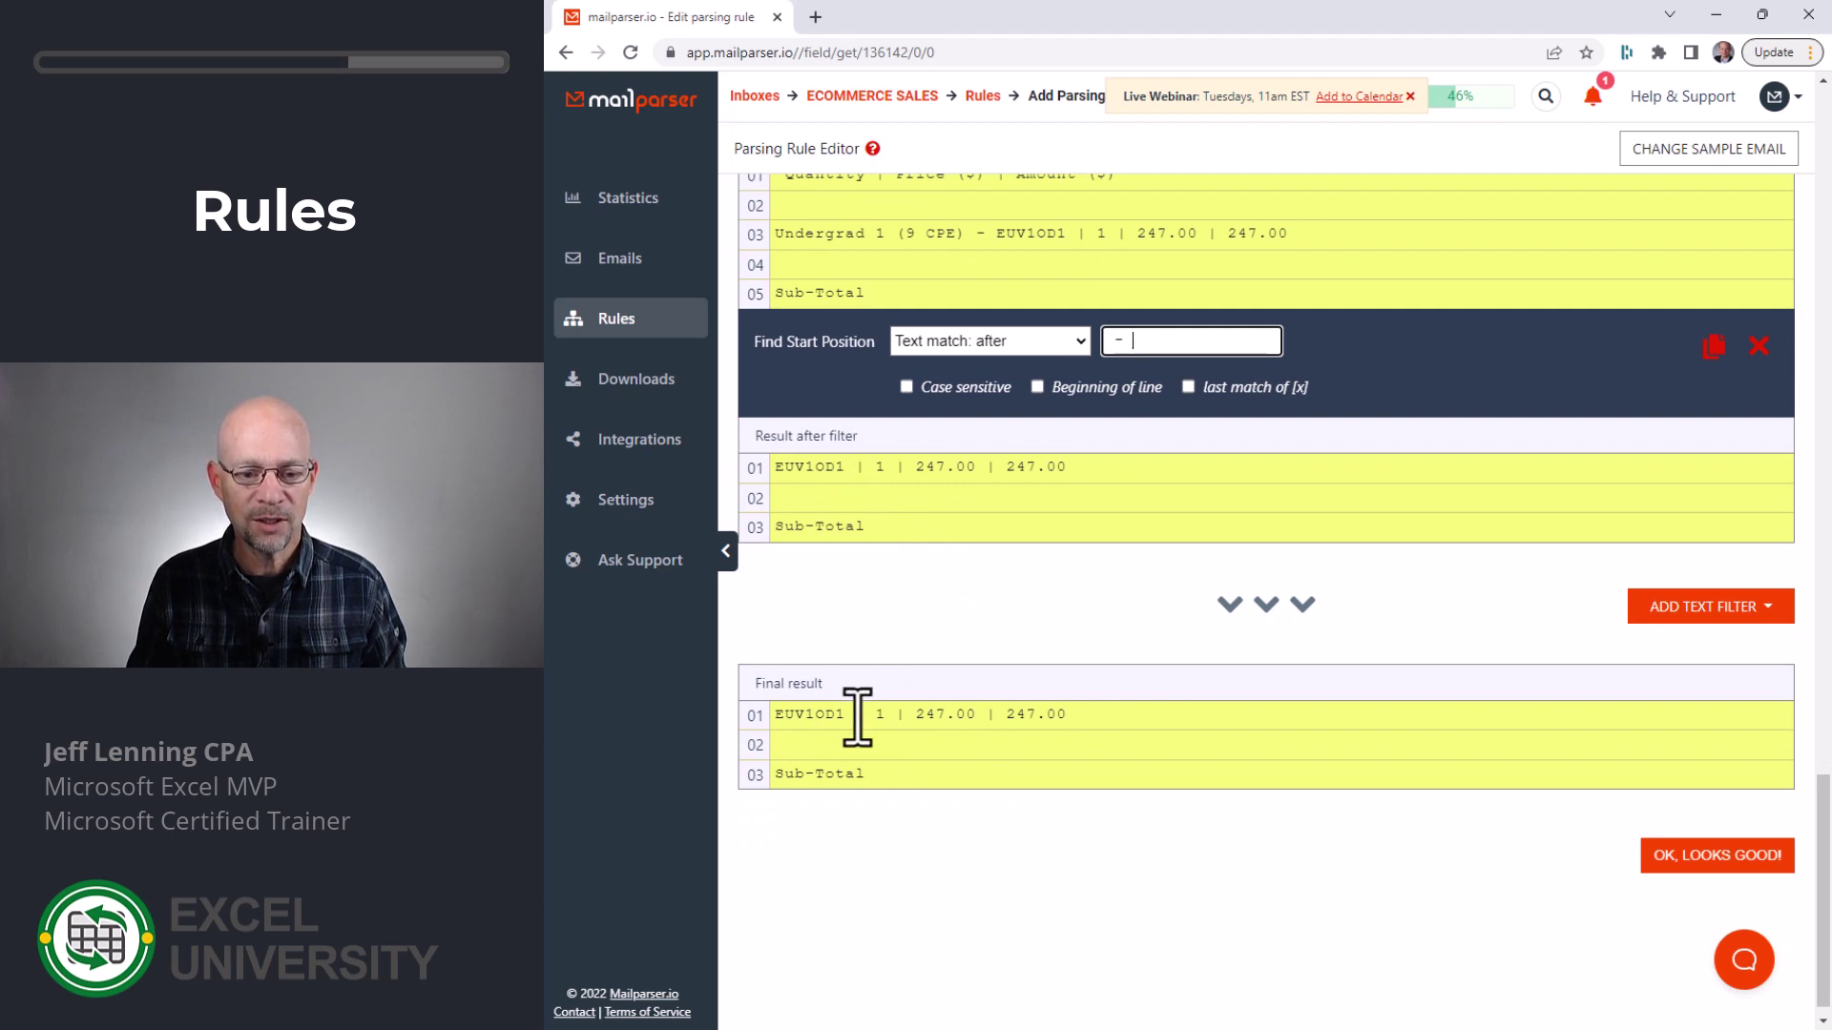
# Add a Define End Position filter ending the text after '|'
pyautogui.click(1708, 606)
pyautogui.moveTo(1722, 683)
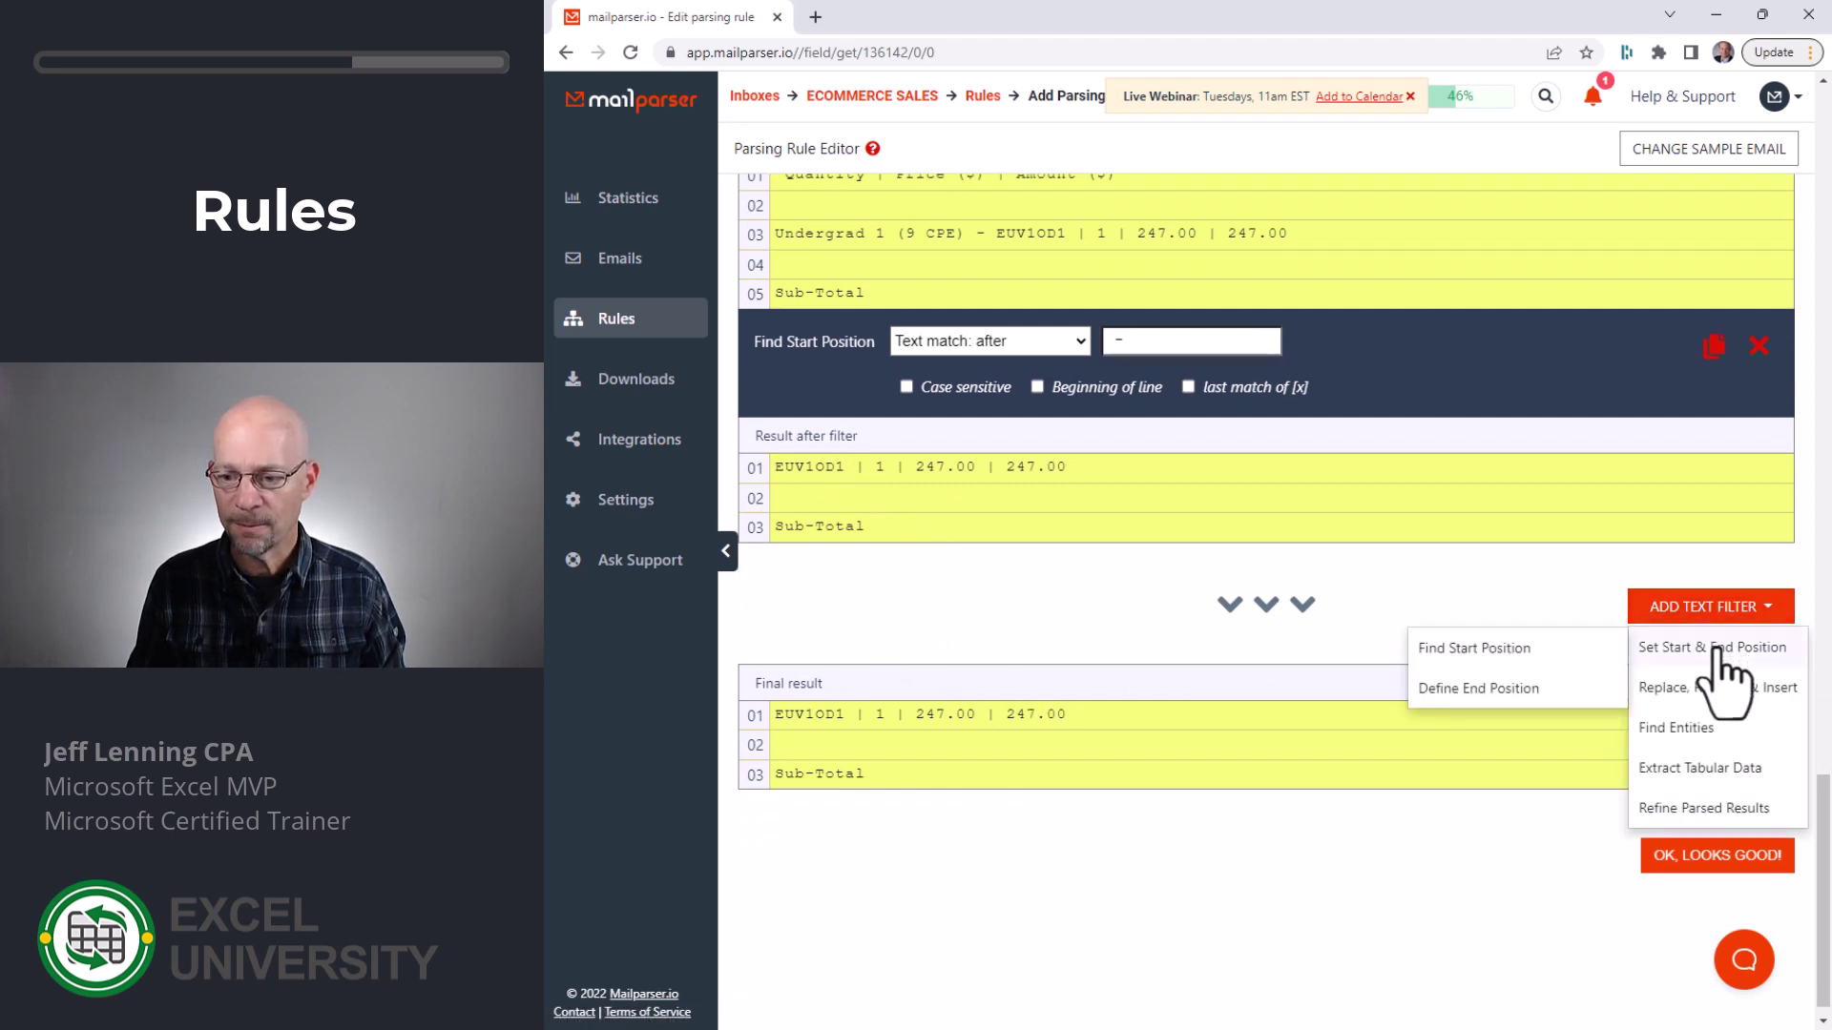
pyautogui.click(1523, 681)
pyautogui.scroll(-4, 1530, 703)
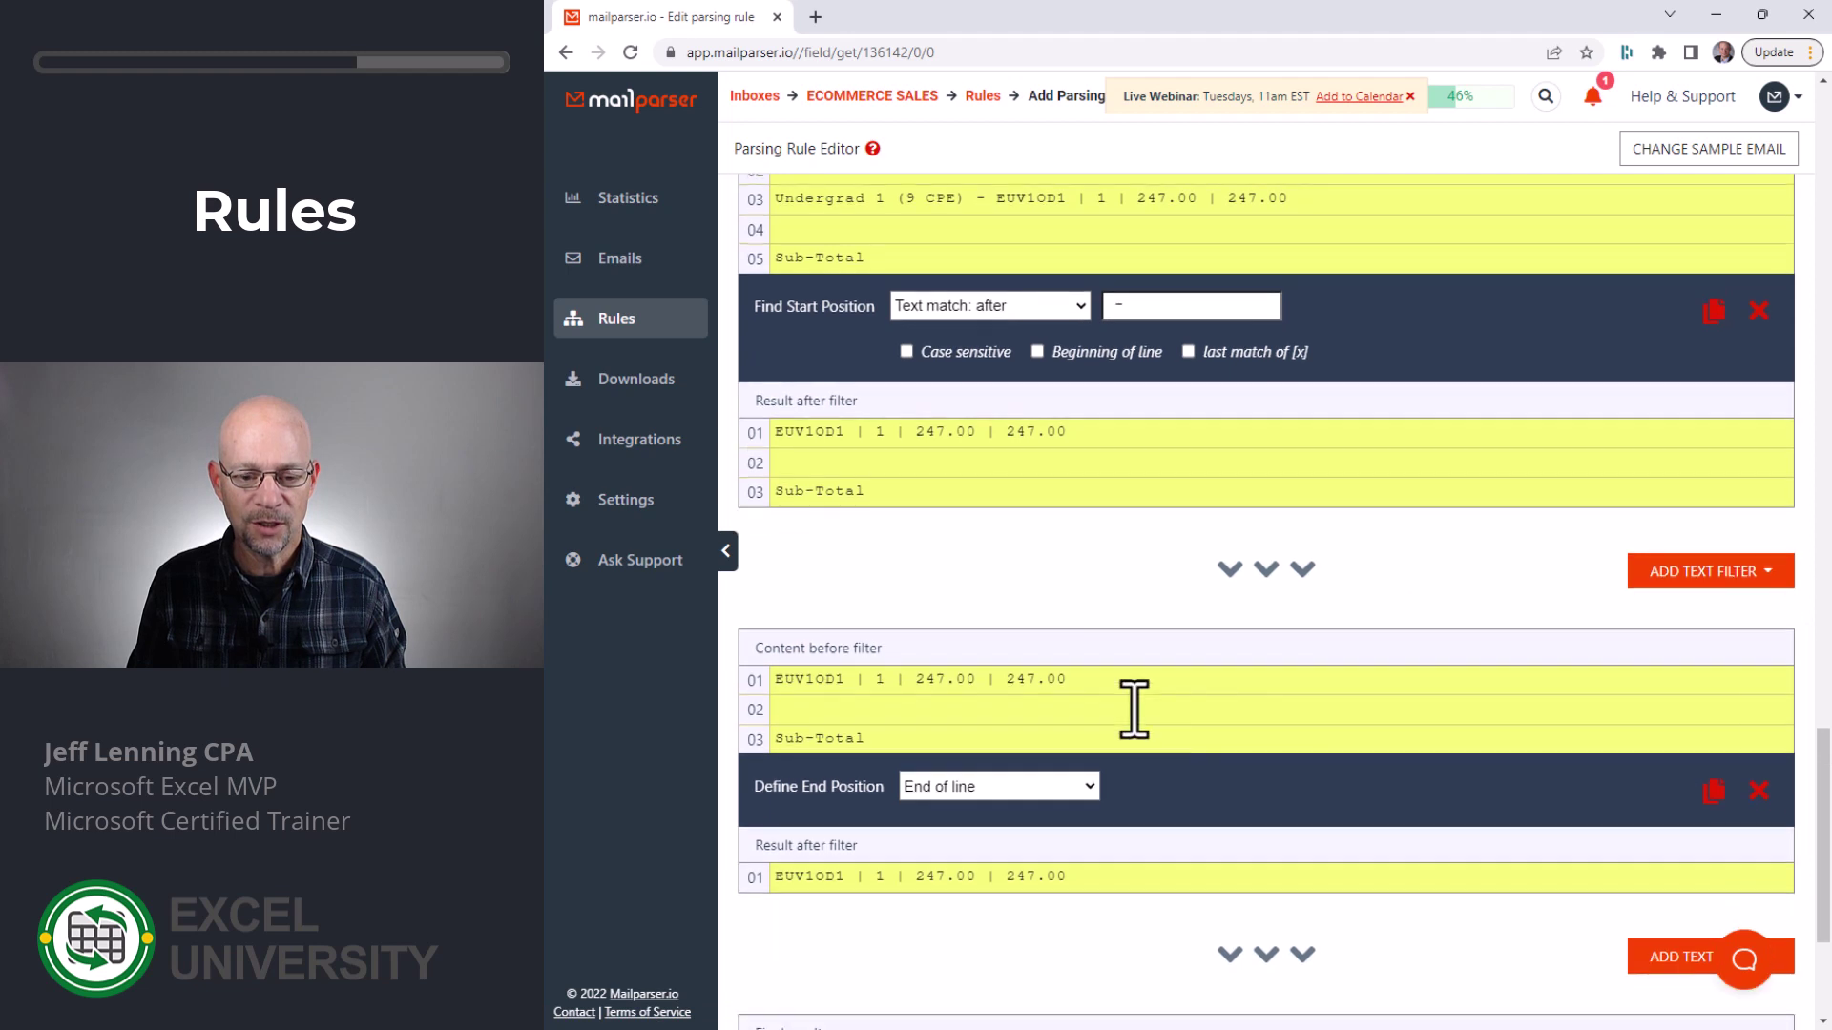
pyautogui.click(997, 474)
pyautogui.click(1015, 525)
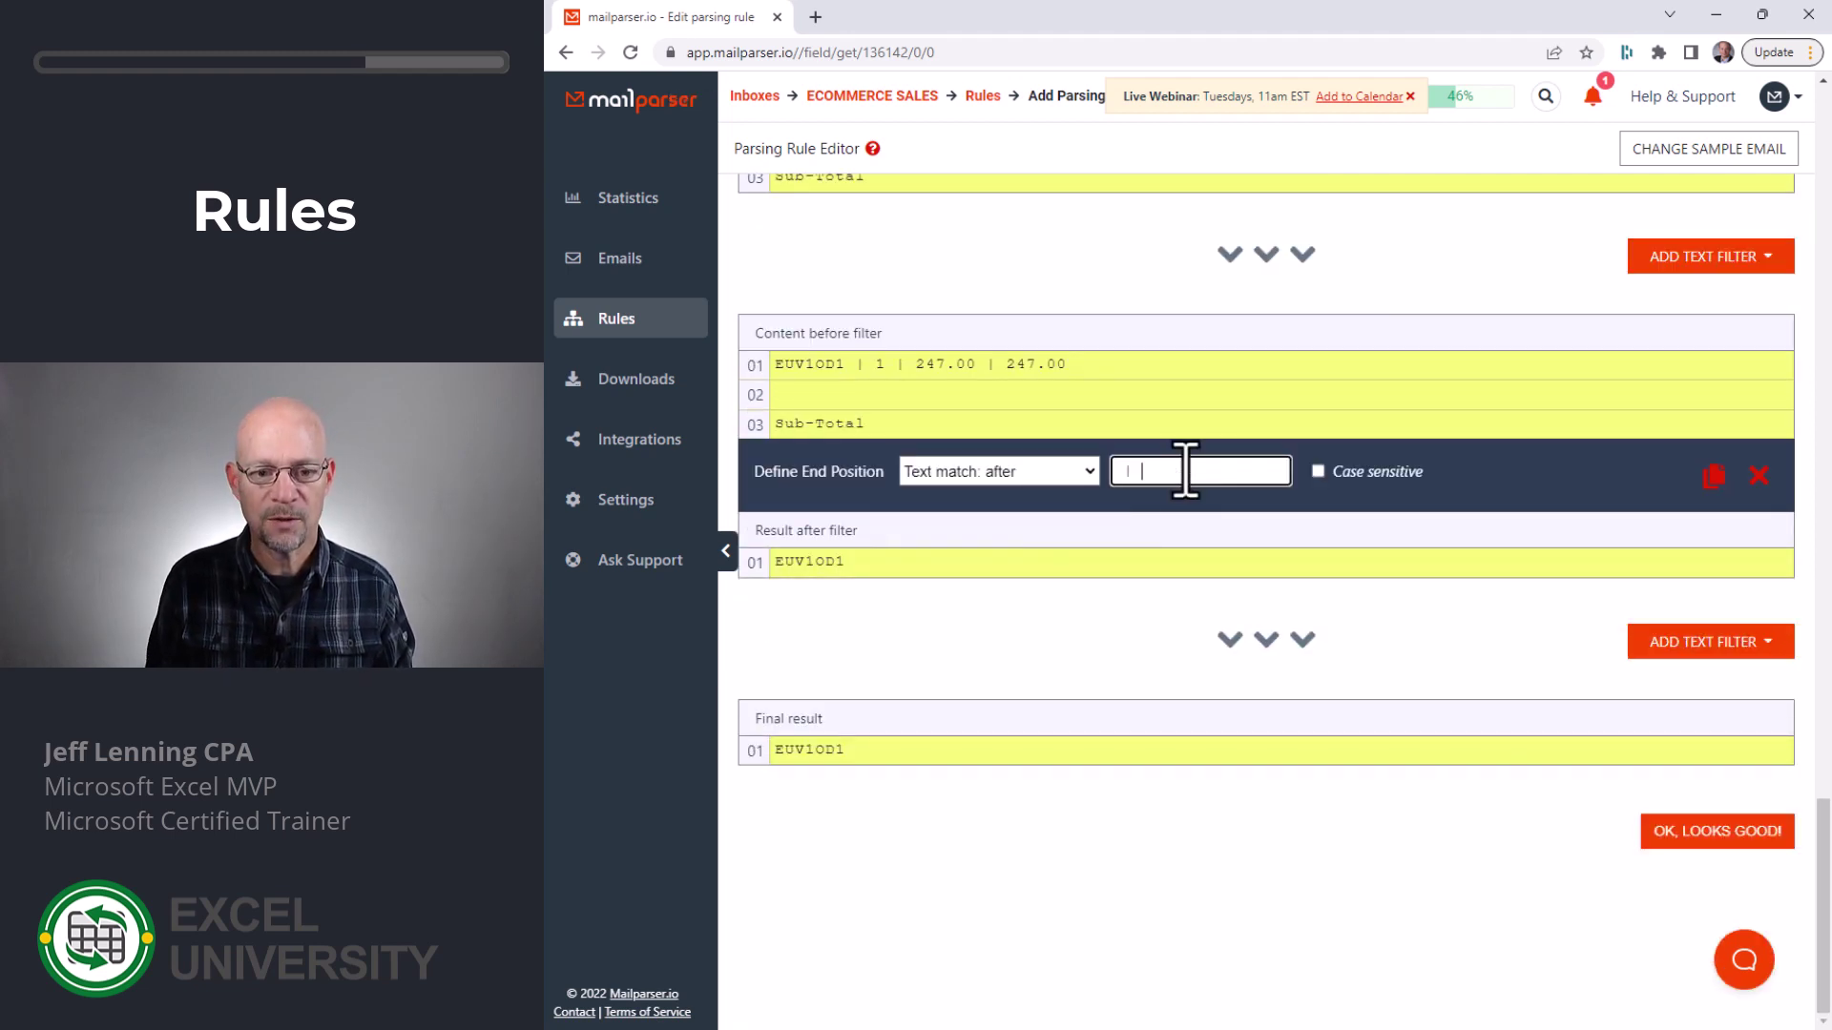
pyautogui.click(840, 753)
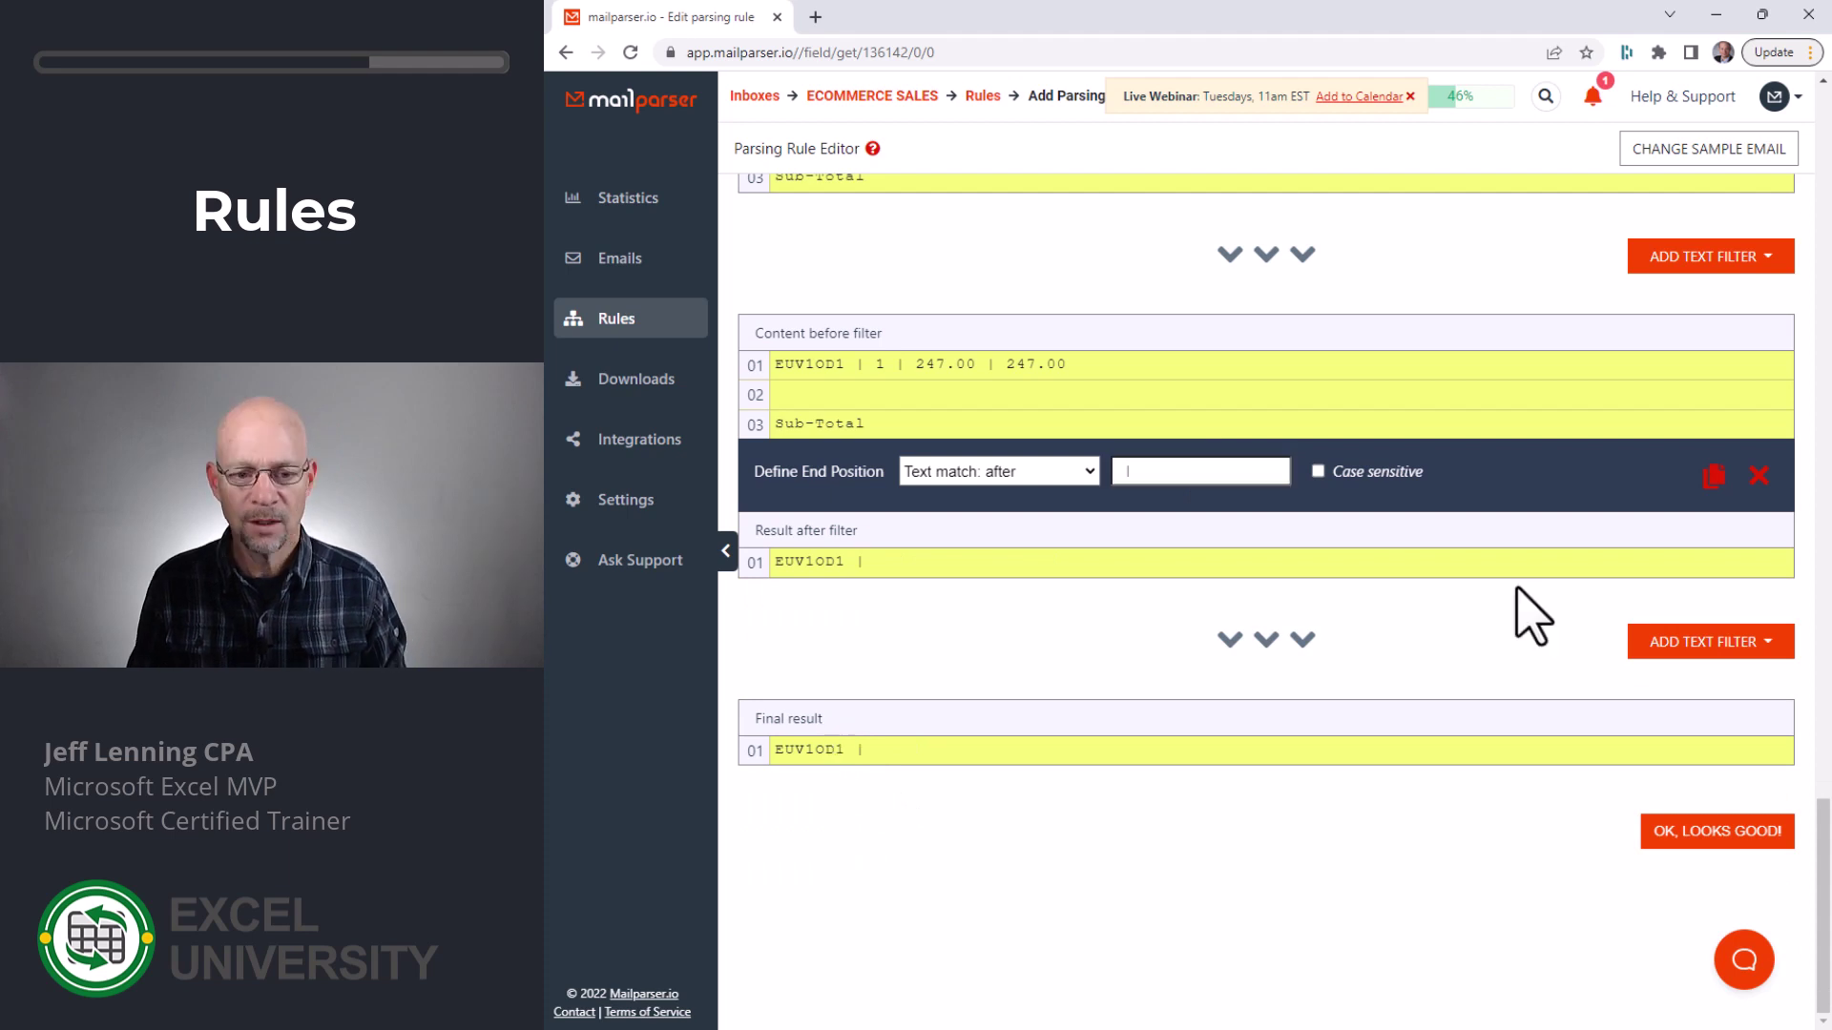
# Add a Define End Position filter ending before '|', leaving only product code EUV1OD1
pyautogui.click(1709, 642)
pyautogui.moveTo(1743, 685)
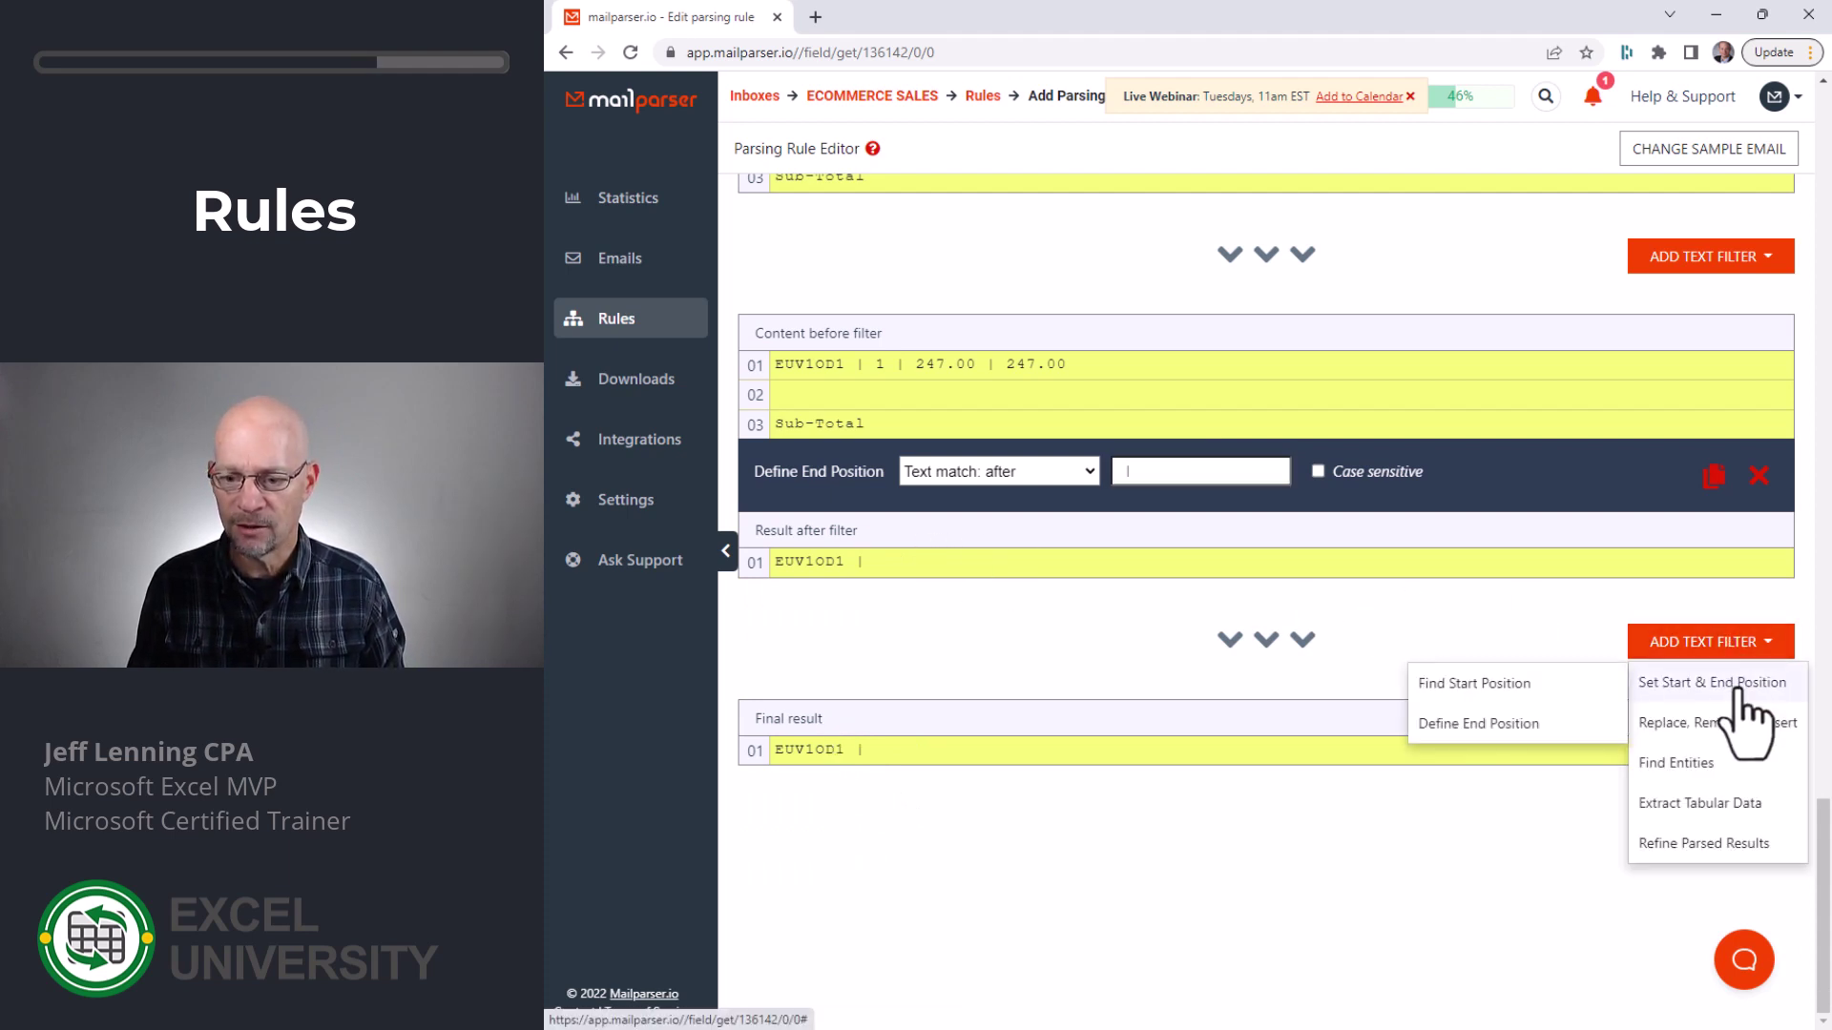
pyautogui.click(1496, 726)
pyautogui.click(997, 478)
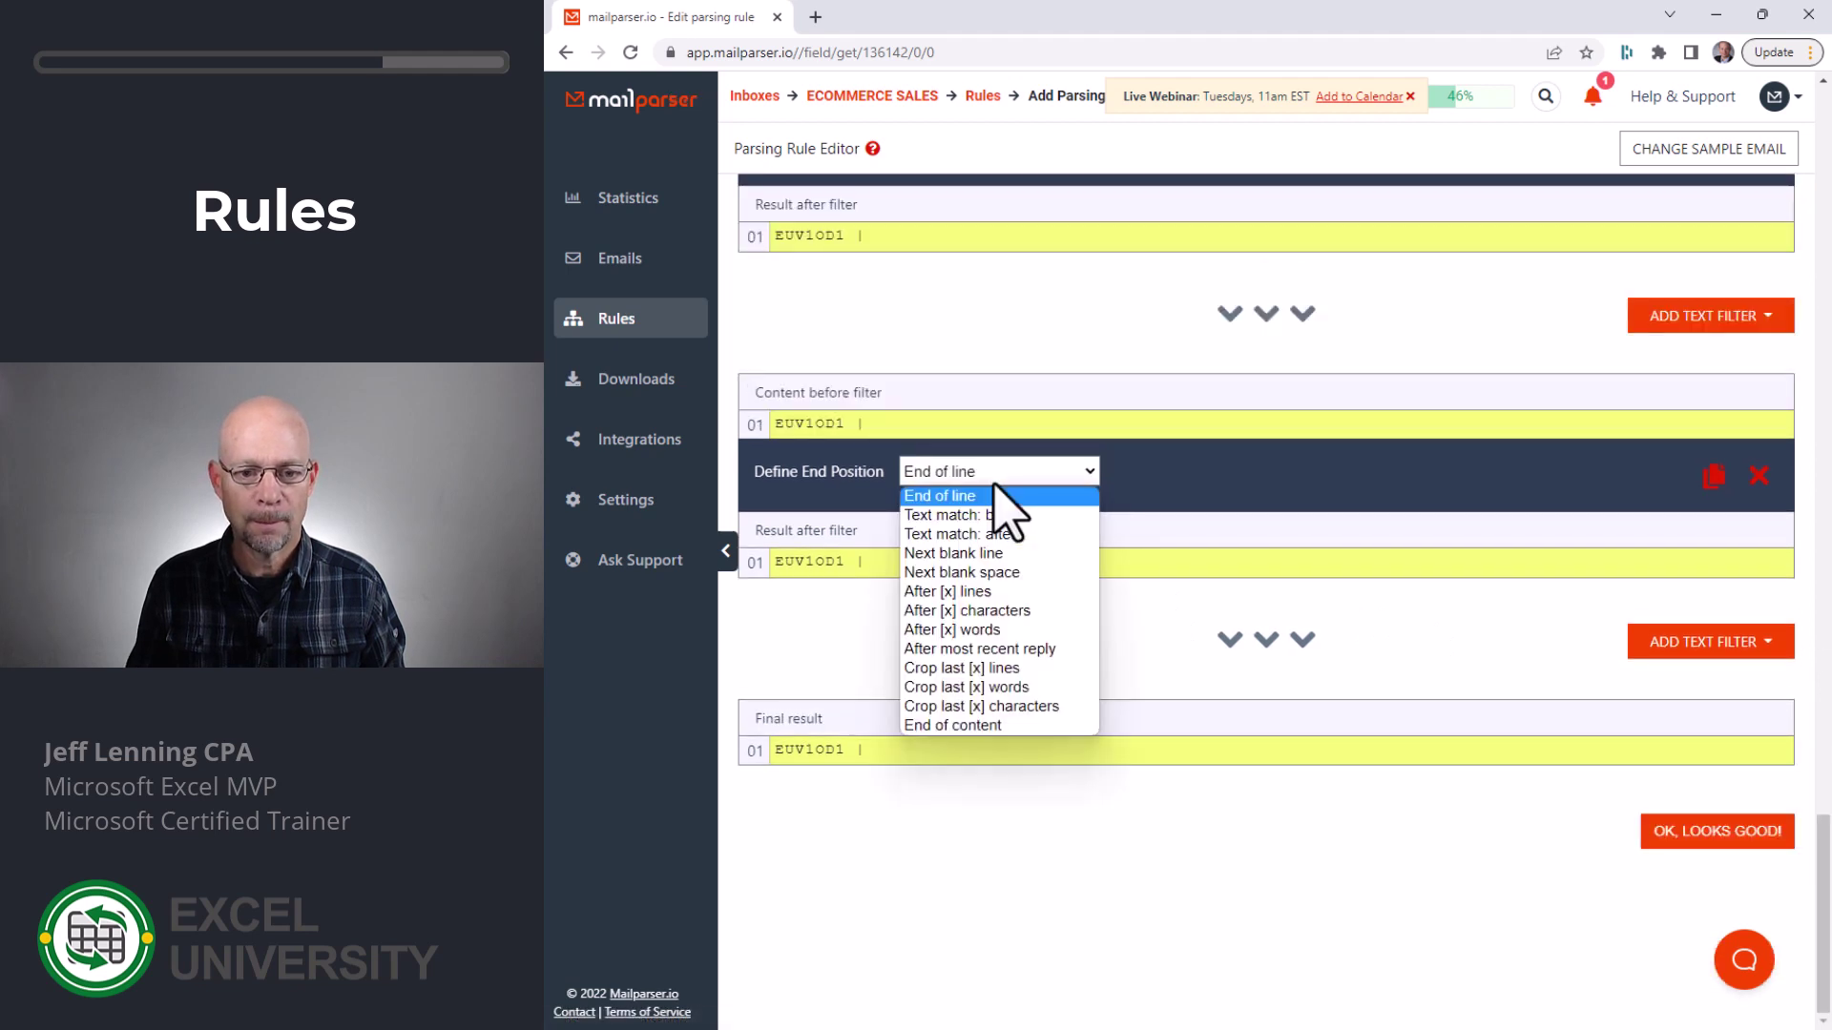
pyautogui.click(1002, 514)
pyautogui.click(1228, 472)
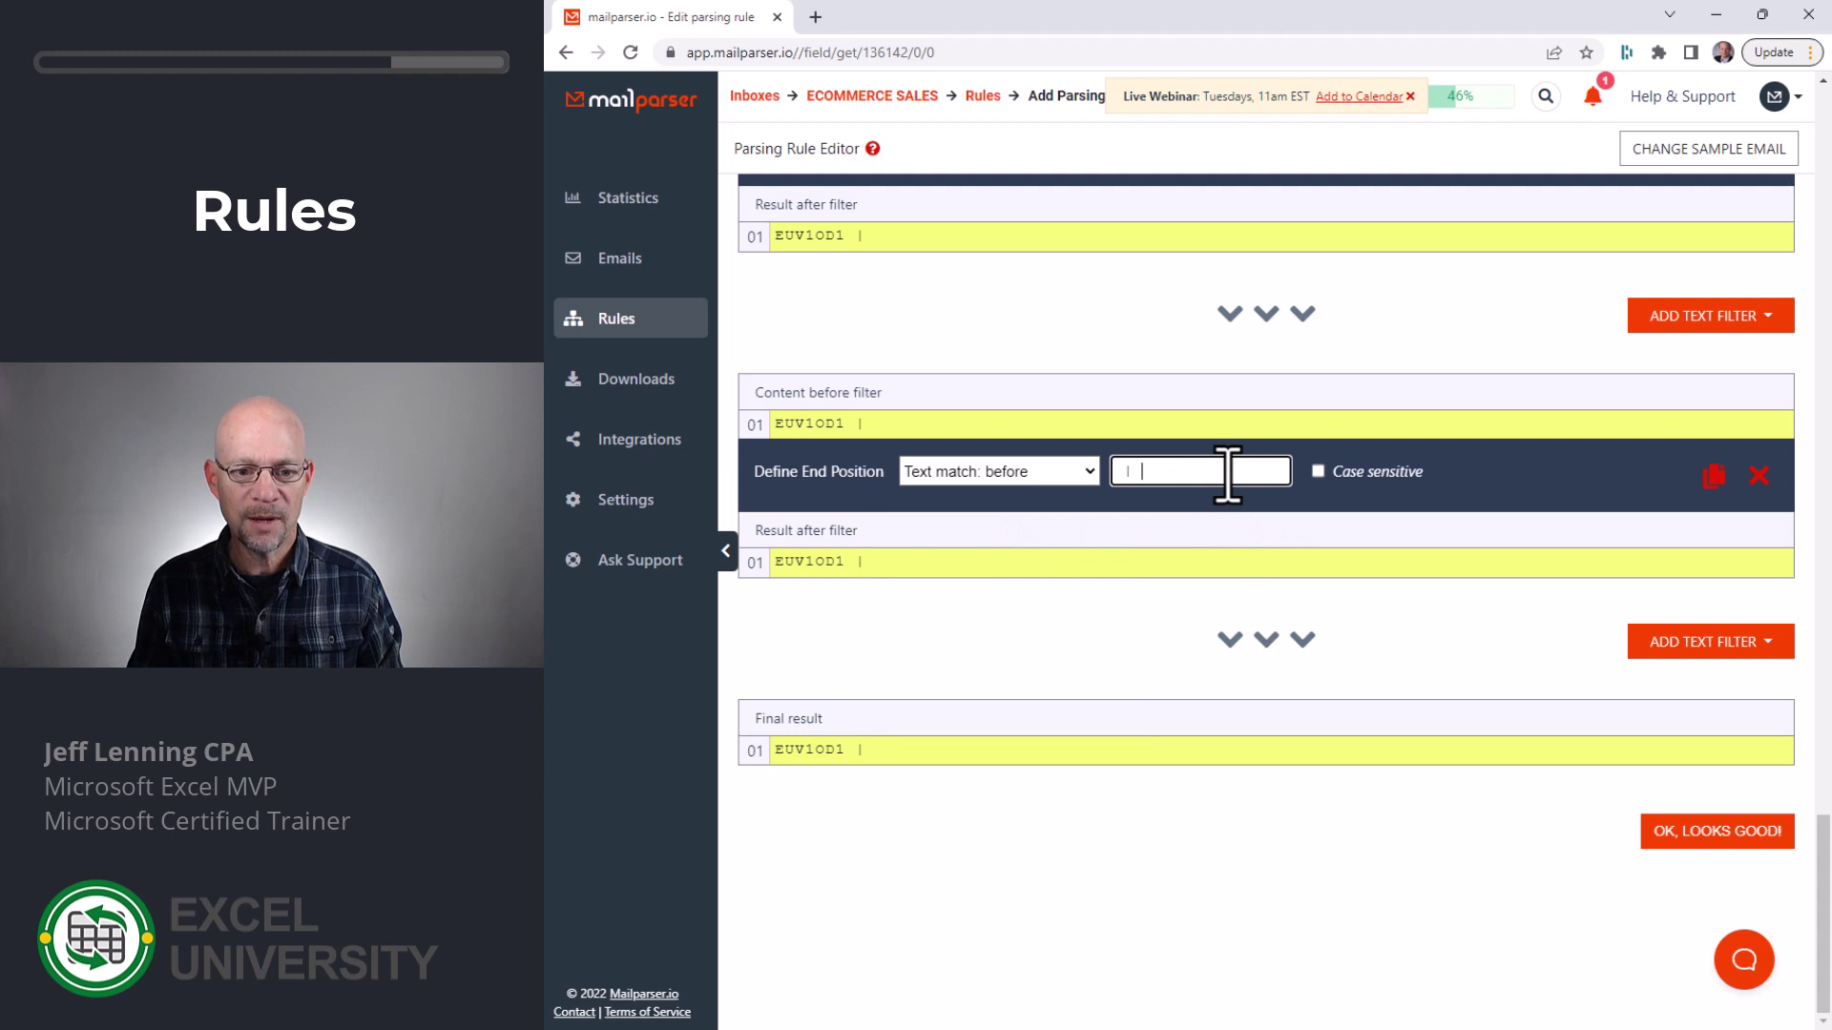
pyautogui.moveTo(775, 751); pyautogui.dragTo(887, 750)
pyautogui.click(930, 830)
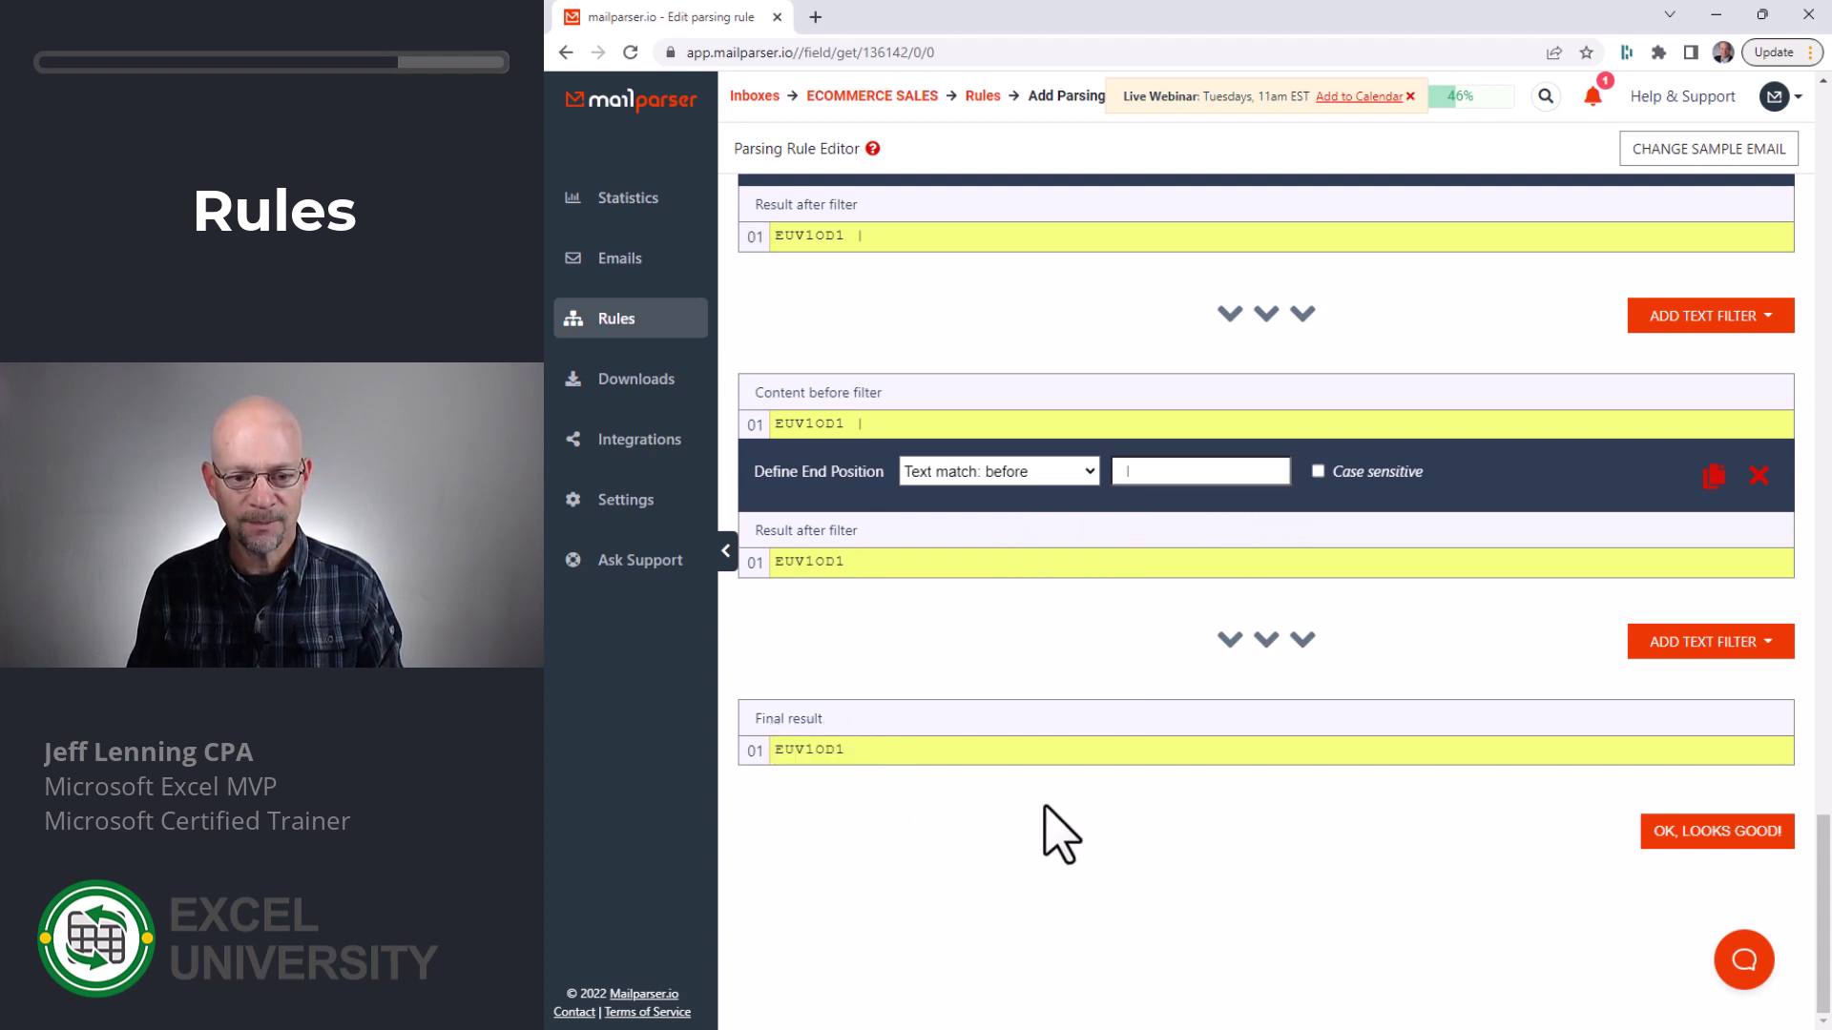
# Accept the result, name the field 'Productcode', and validate and save the rule
pyautogui.click(1707, 847)
pyautogui.click(1133, 722)
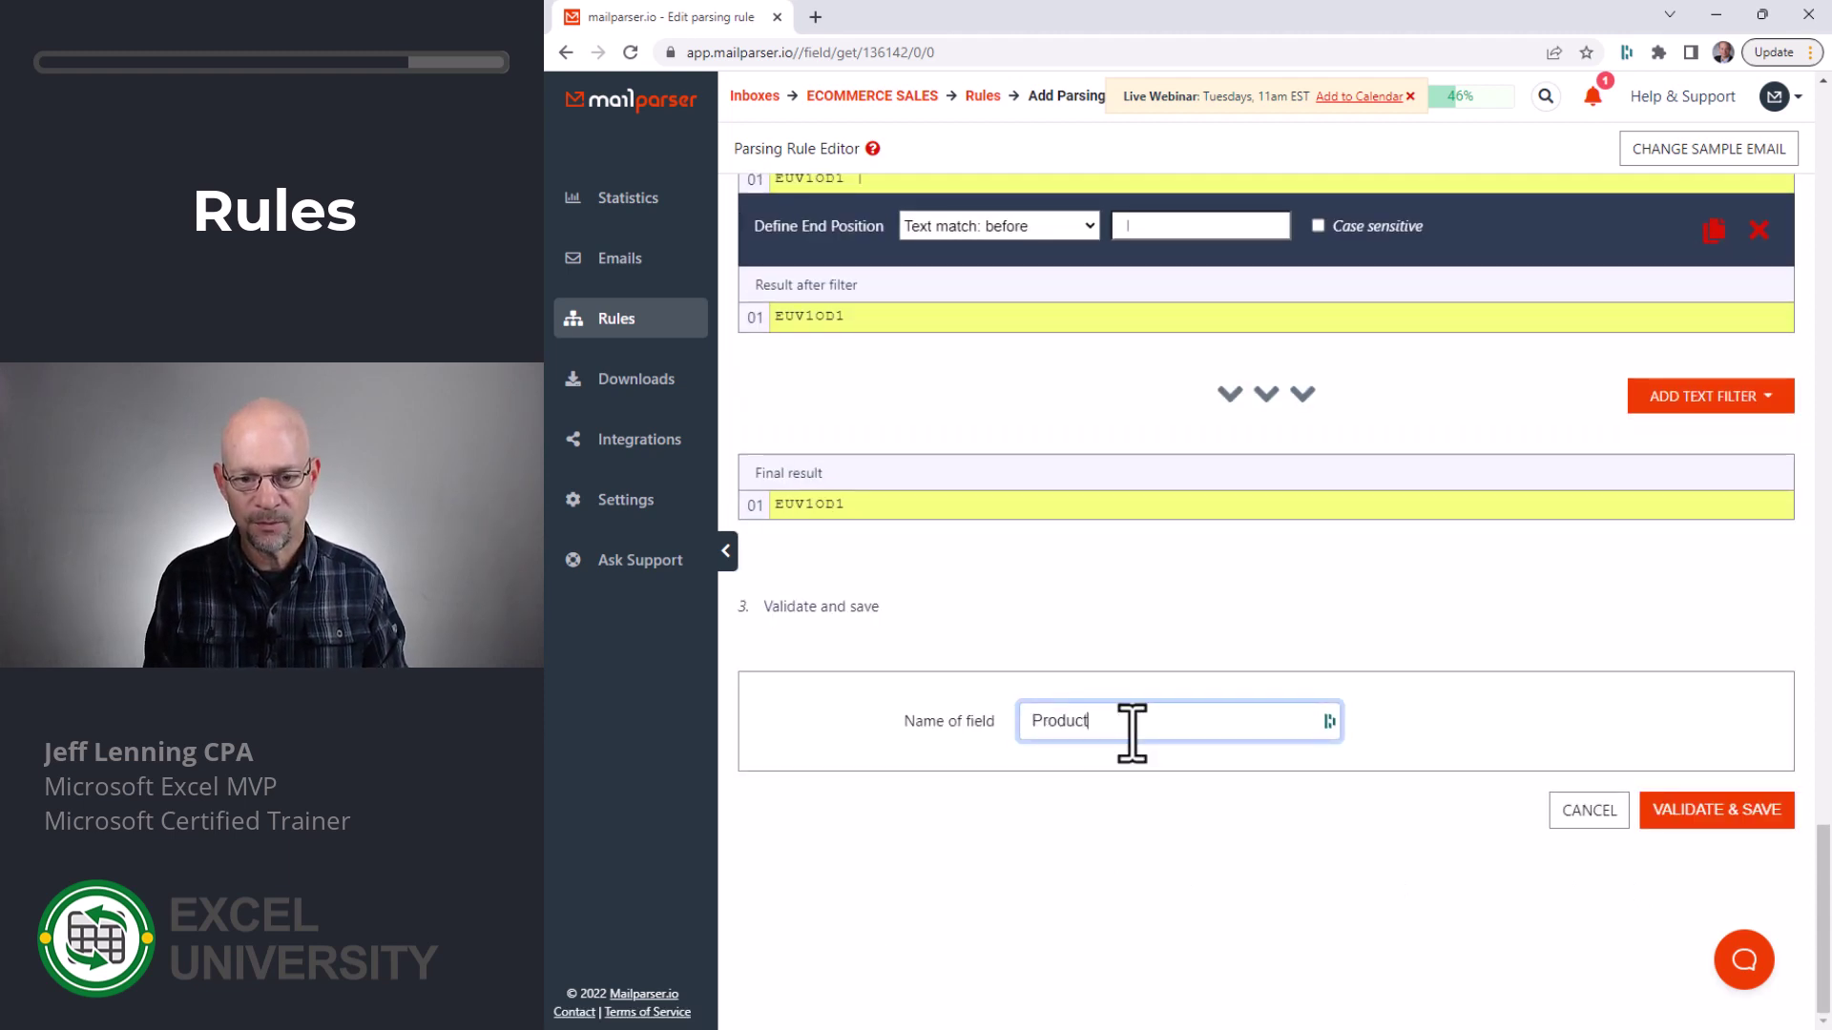
pyautogui.click(1713, 816)
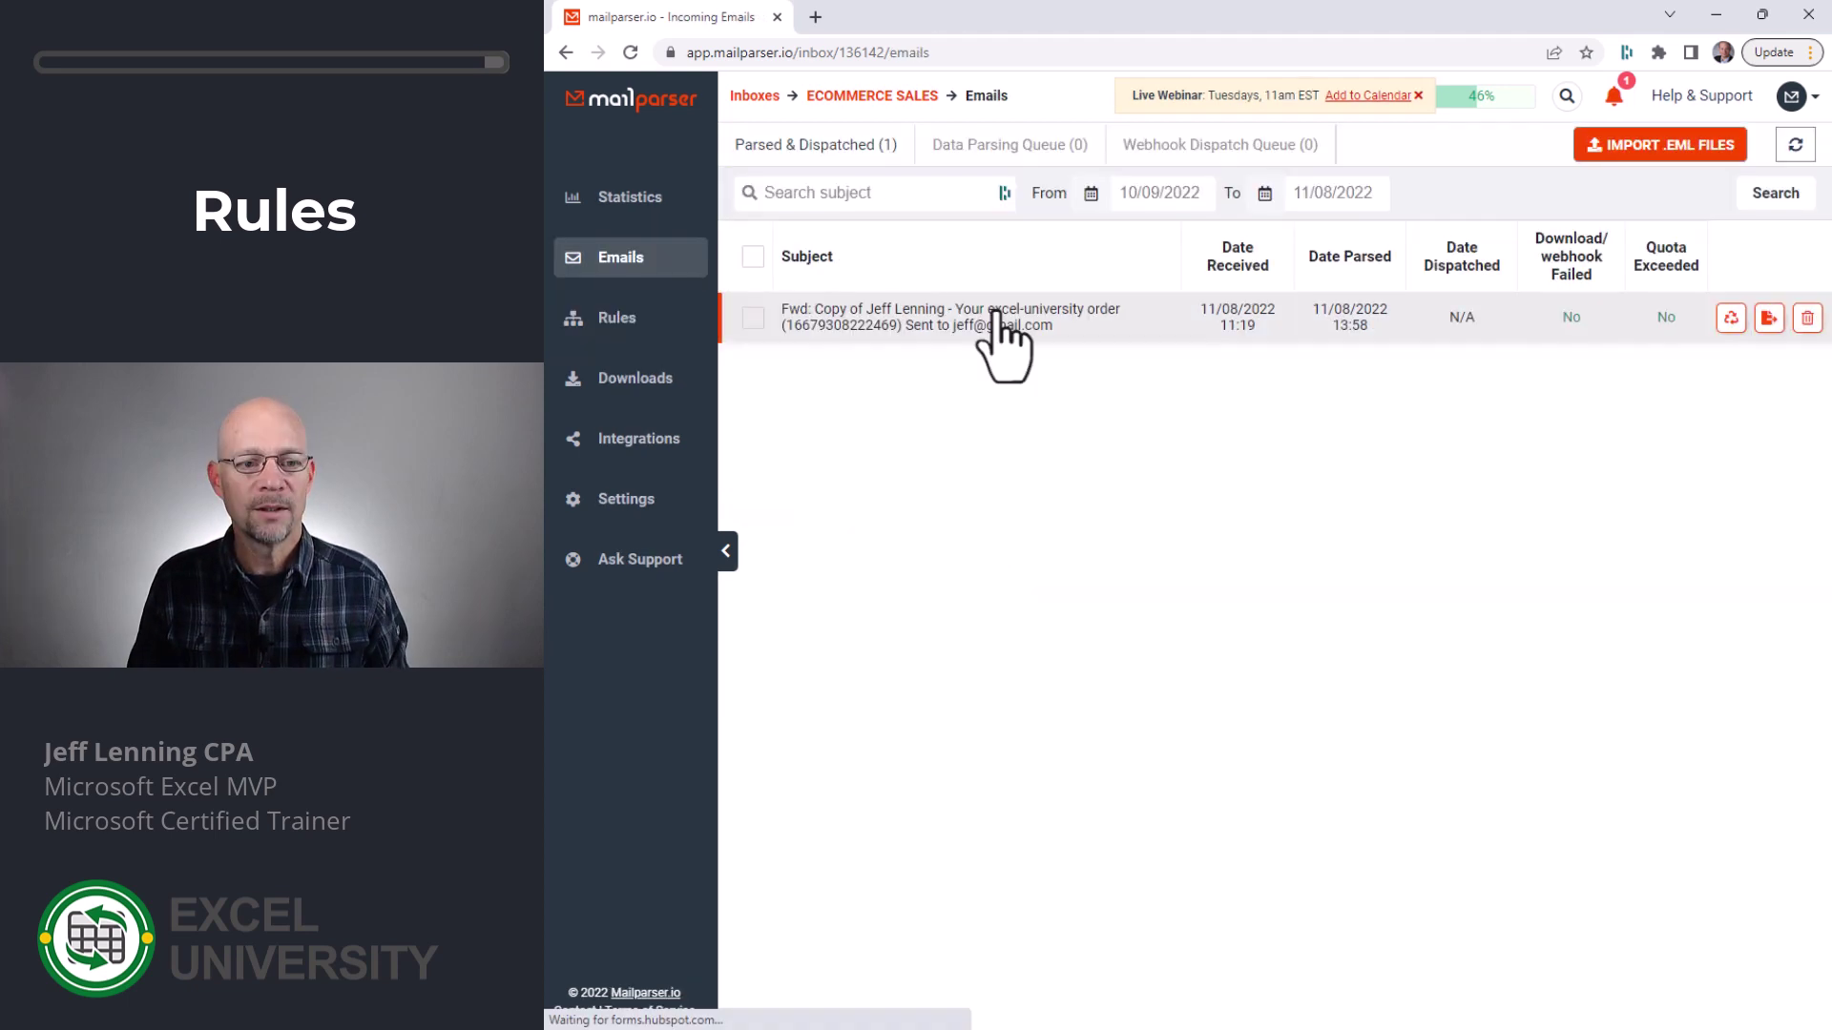
# Open the forwarded order email to view Productcode EUV1OD1 among its parsed fields
pyautogui.click(970, 319)
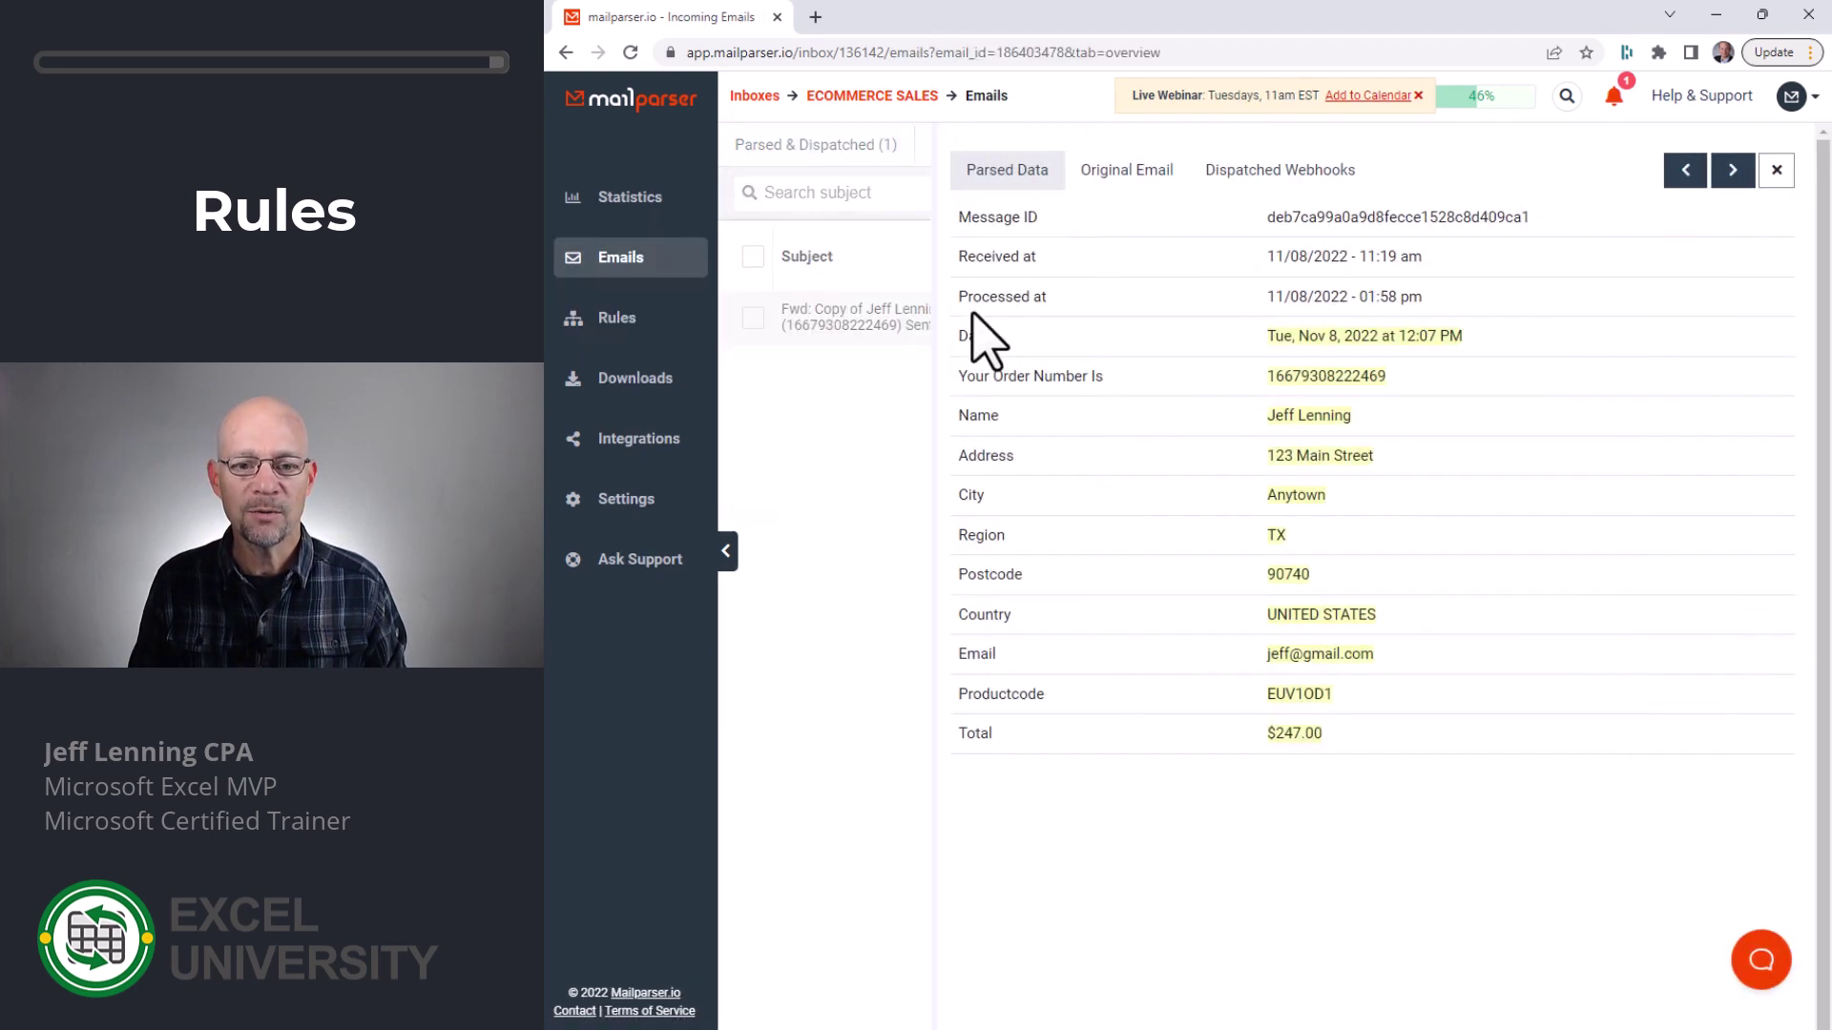